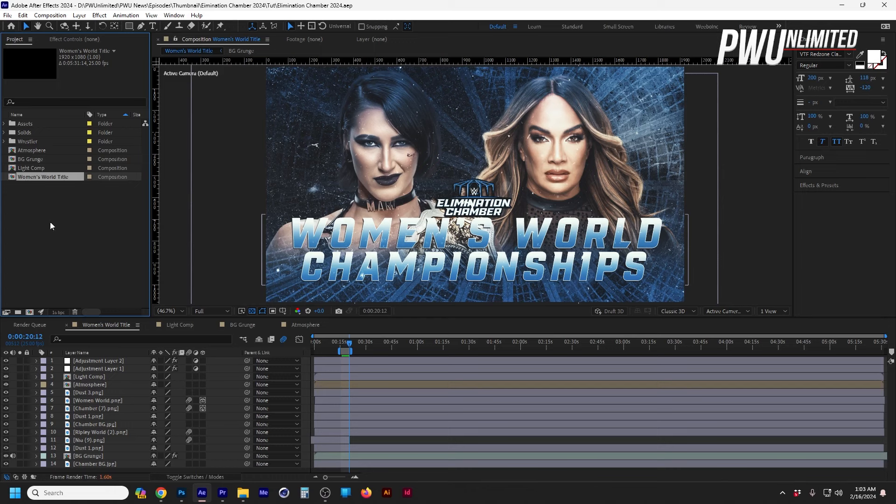
Move the Atmosphere, BG Grunge and Light Comp compositions into the Assets folder of the project.
left_click(37, 151)
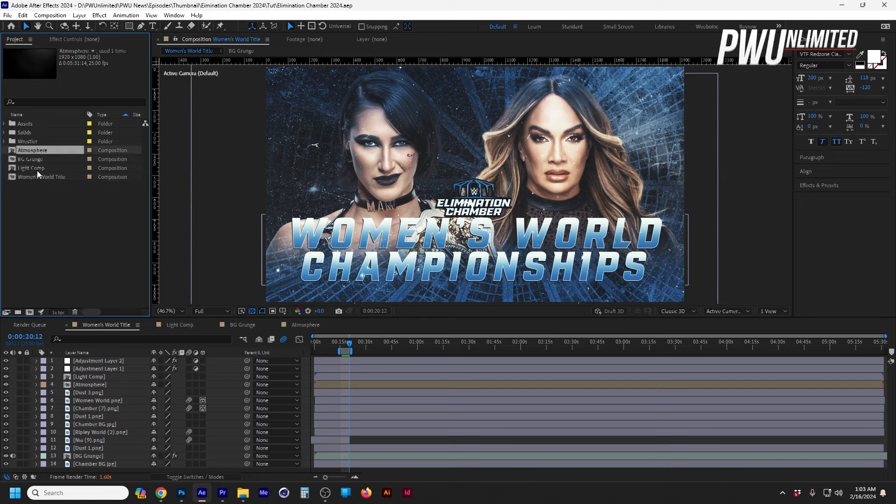
left_click(38, 169, "shift")
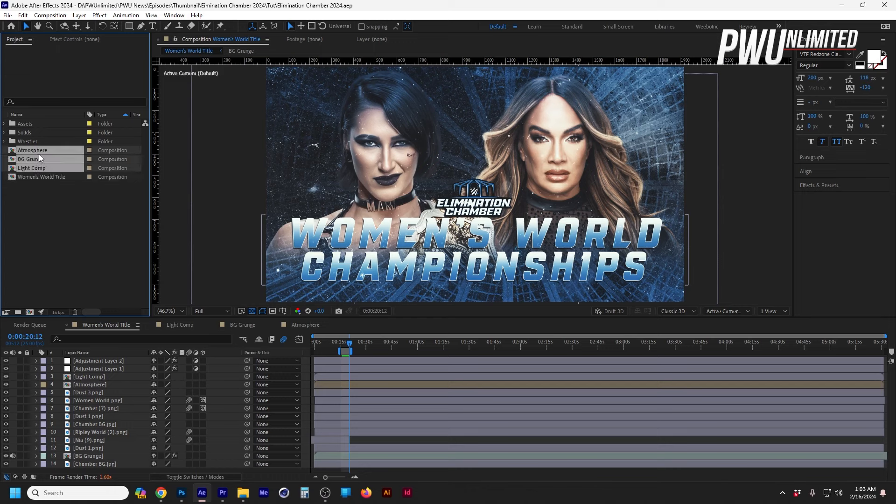
left_click_drag(40, 152, 21, 125)
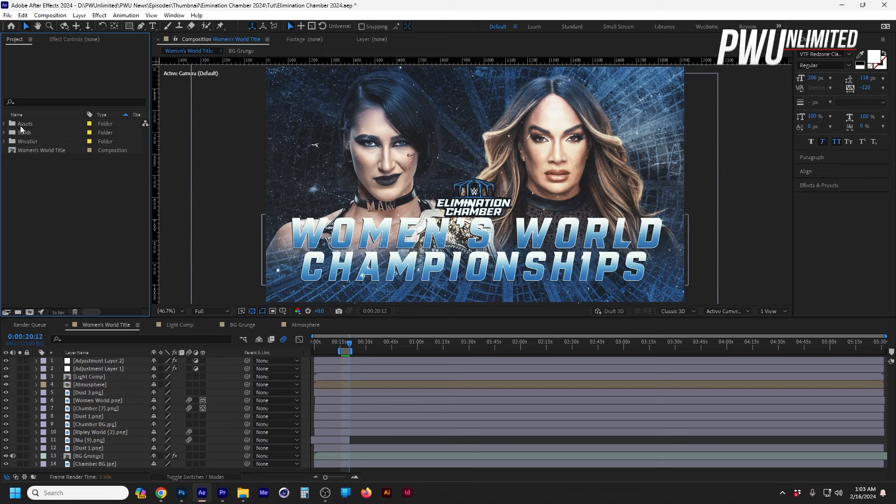
Duplicate the Women's World Title composition and rename the copy as Women's Chamber.
left_click(40, 151)
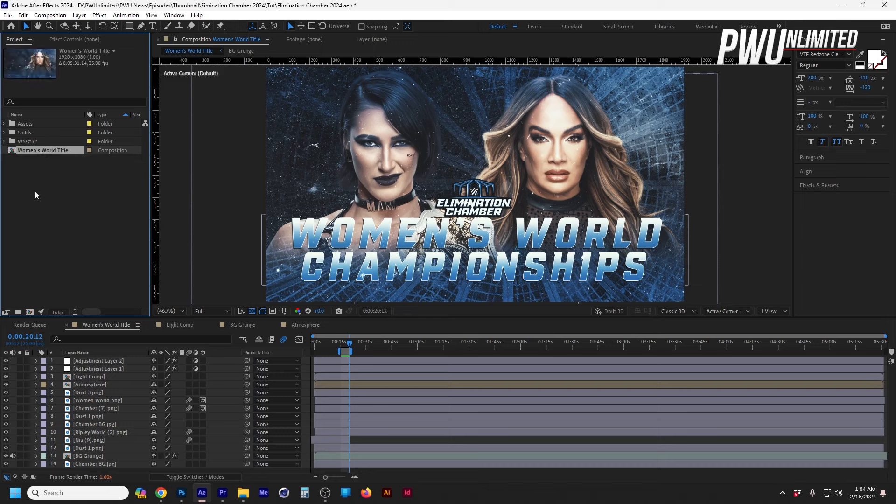
key("ctrl+d")
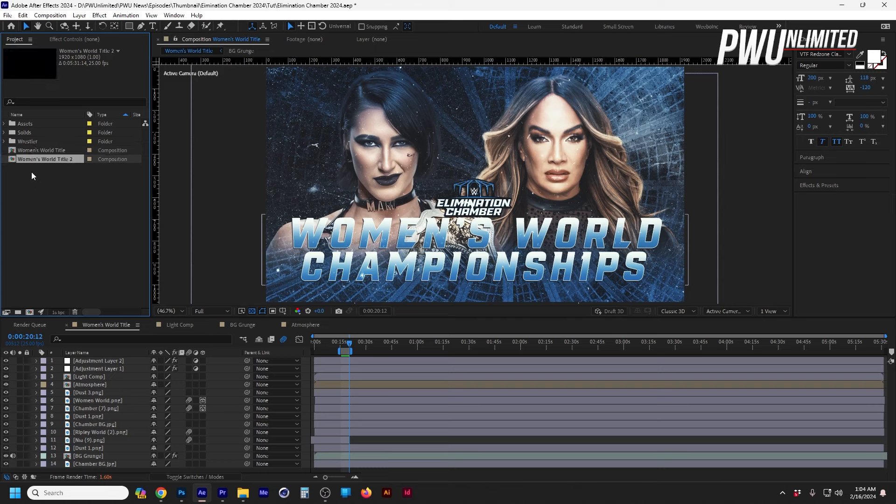
key("Return")
type("Women's Chamber")
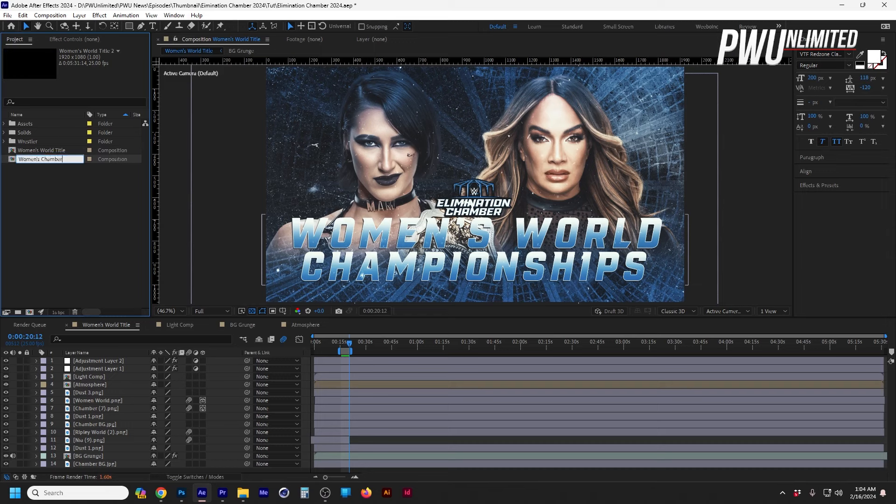
key("Return")
right_click(33, 165)
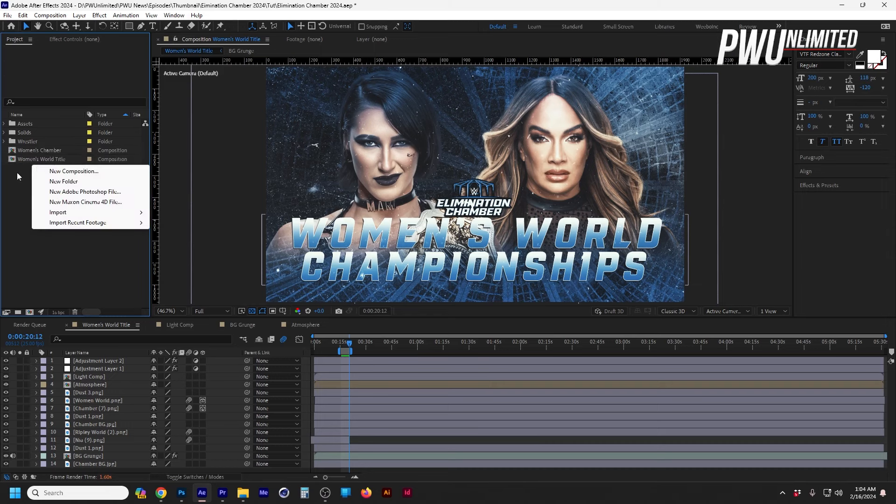
Open the Women's Chamber composition and close the timelines of all the other compositions.
double_click(13, 152)
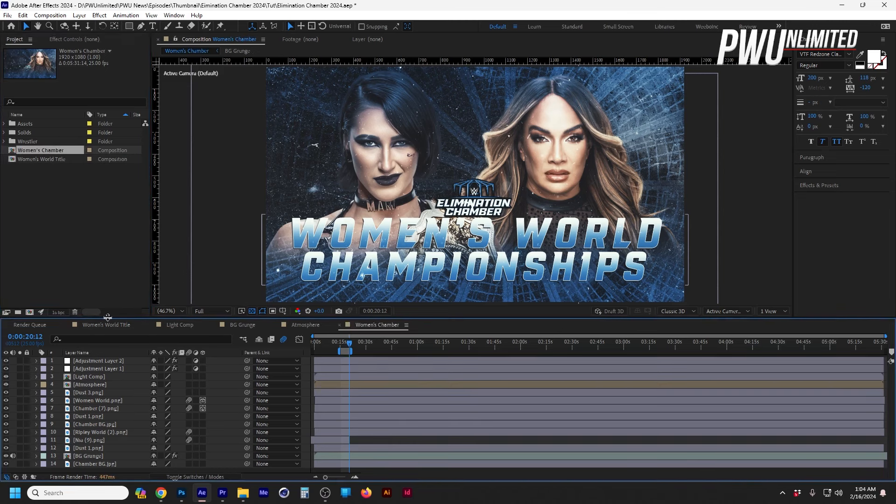
left_click(67, 326)
left_click(66, 326)
left_click(66, 326)
left_click(66, 326)
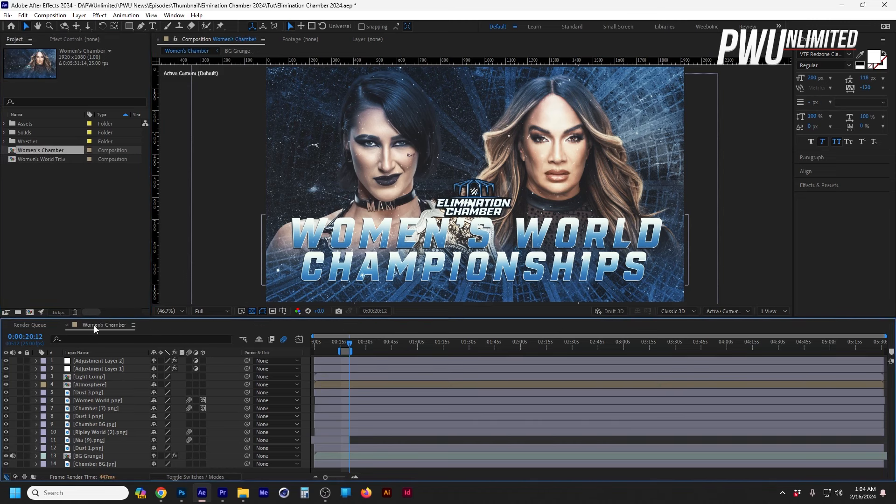
Delete the Women World.png title layer from Women's Chamber and hide the Chamber (7).png logo layer.
left_click(96, 399)
key("Delete")
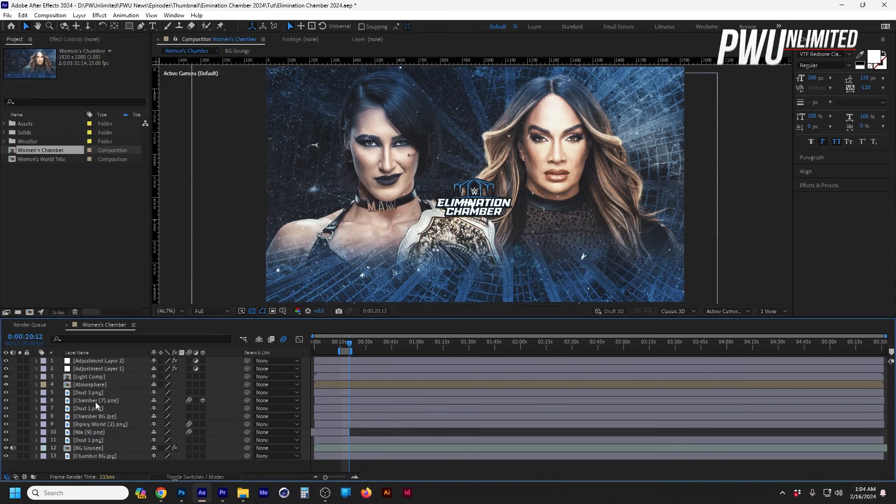
left_click(96, 400)
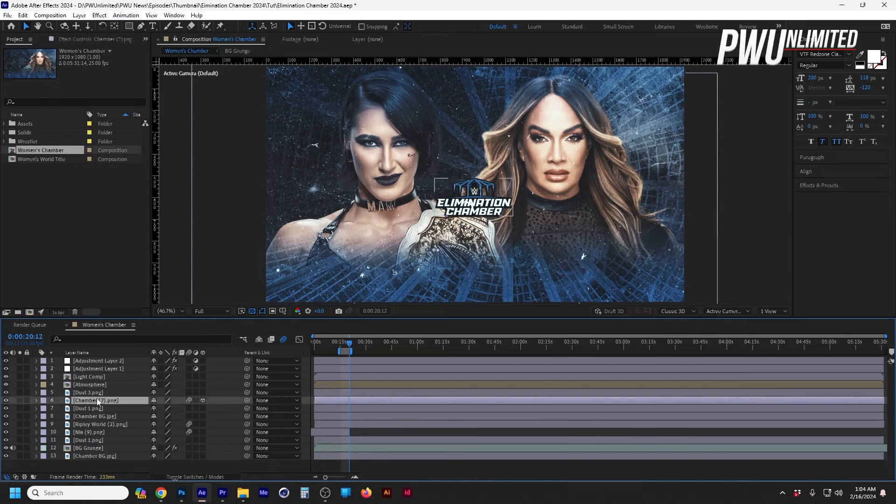
left_click(6, 401)
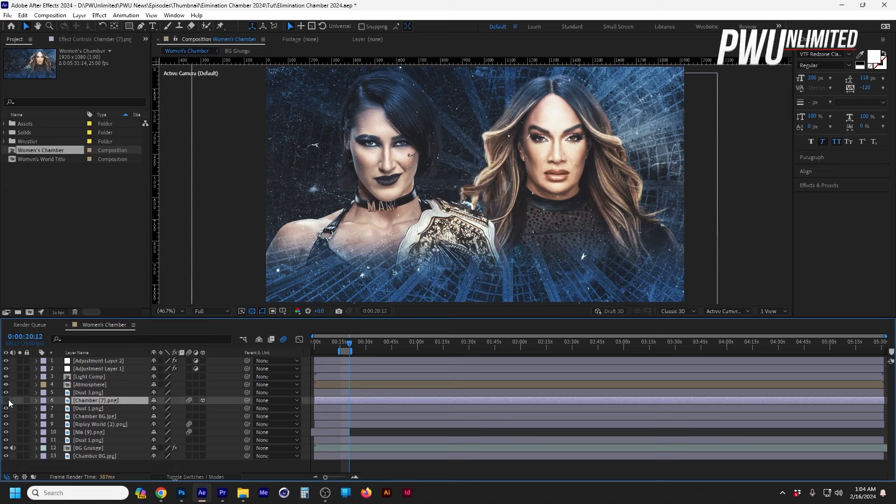
Delete the Nia (9).png and Ripley World (2).png wrestler layers from Women's Chamber.
left_click(88, 432)
key("Delete")
left_click(88, 432)
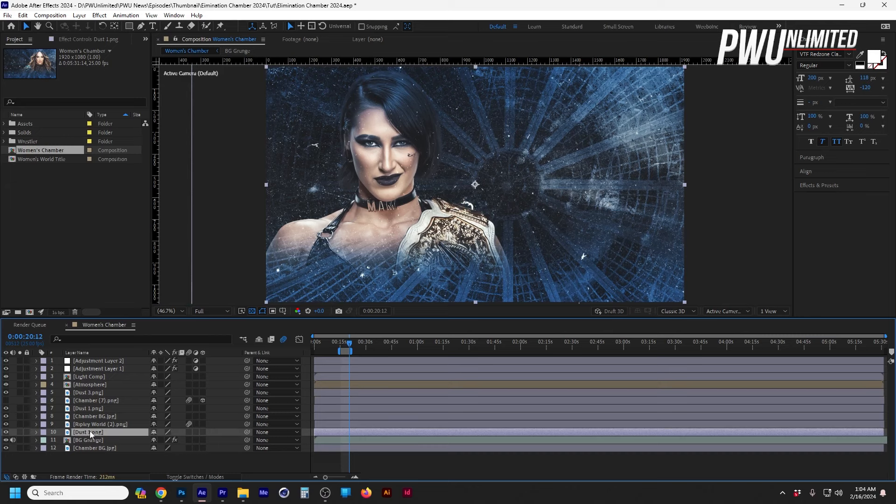
left_click(93, 426)
key("Delete")
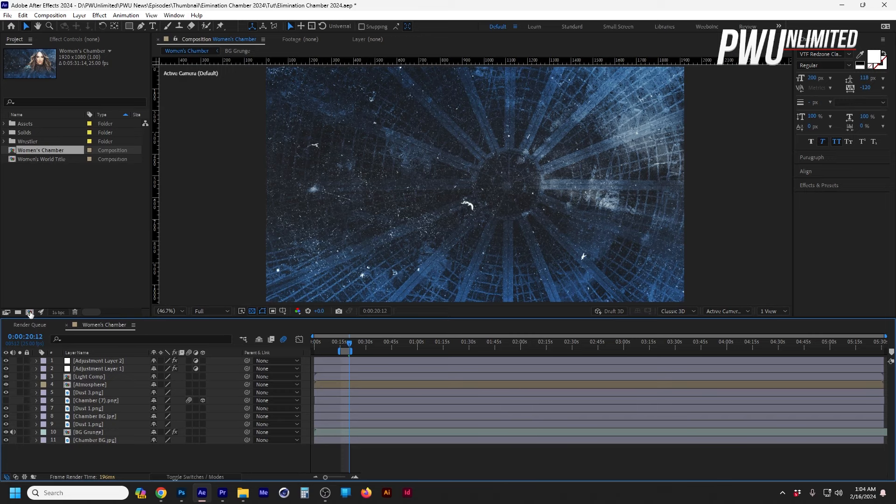
Create a new composition 255 px wide and 1080 px high at 25 frames per second.
left_click(29, 312)
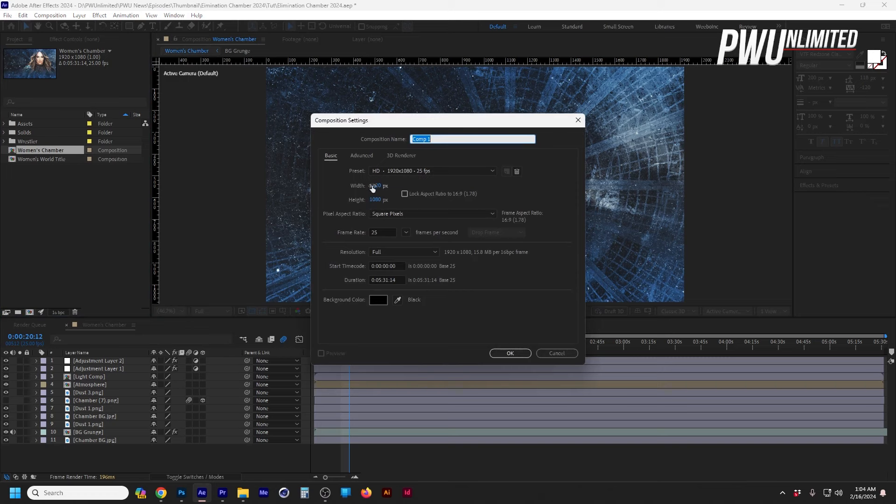
left_click(376, 186)
type("255")
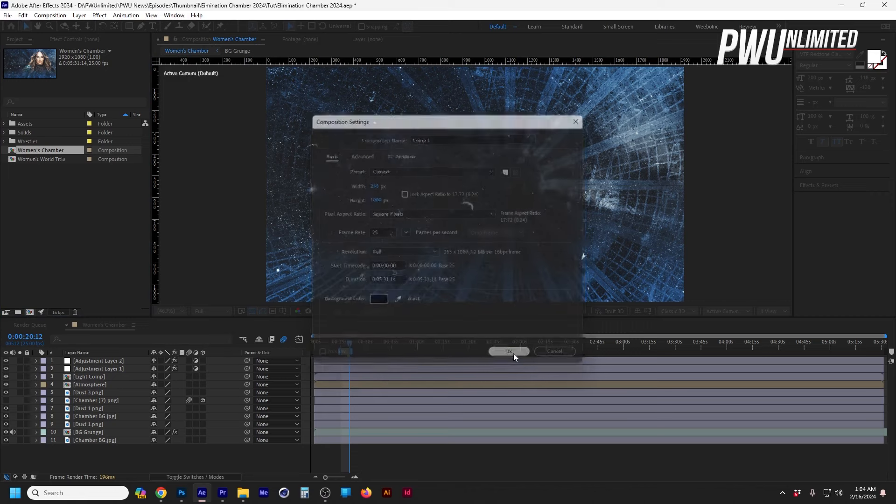
left_click(510, 354)
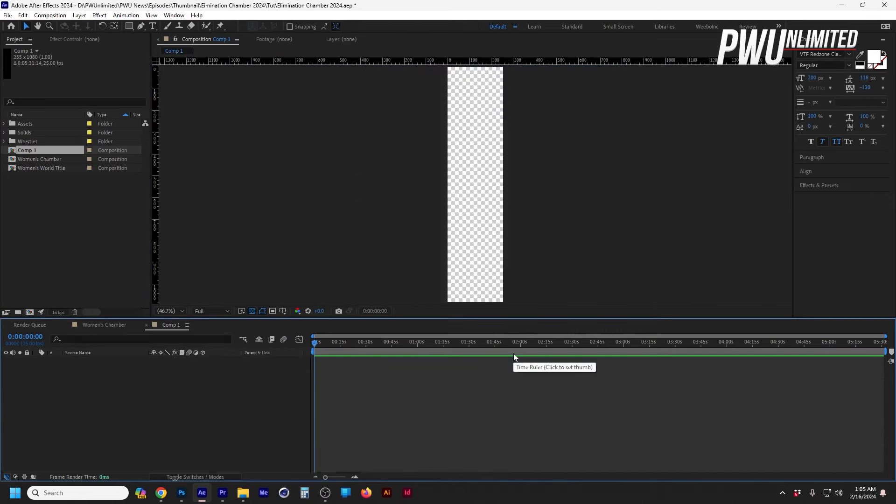
Add Ripley World (2).png from the Wrestler folder to the narrow composition.
left_click(6, 141)
left_click(42, 150)
left_click(56, 160)
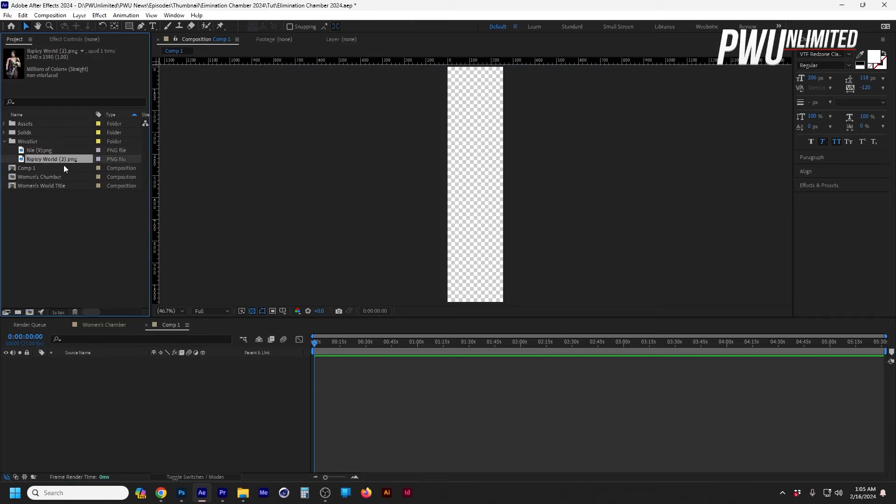
left_click_drag(46, 159, 116, 396)
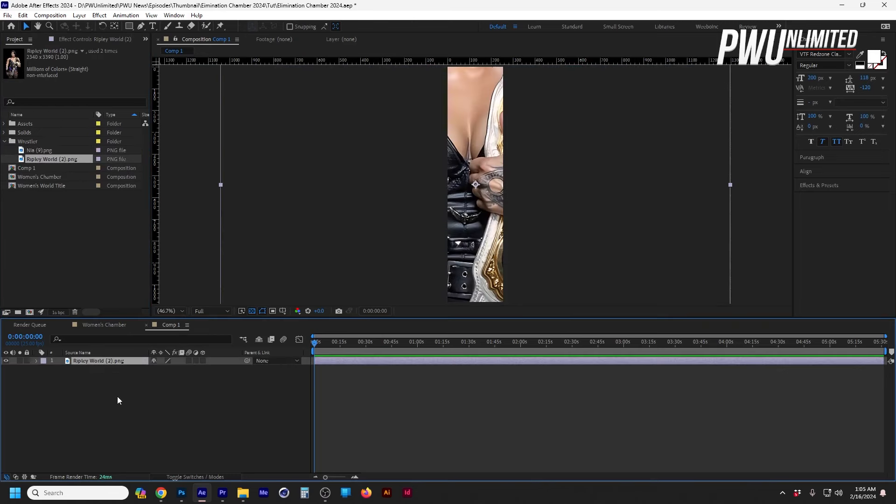
Scale the Ripley World (2).png layer to 50% and lower it so the head fits inside the narrow frame.
key("s")
left_click(165, 369)
type("60")
key("Return")
type("50")
key("Return")
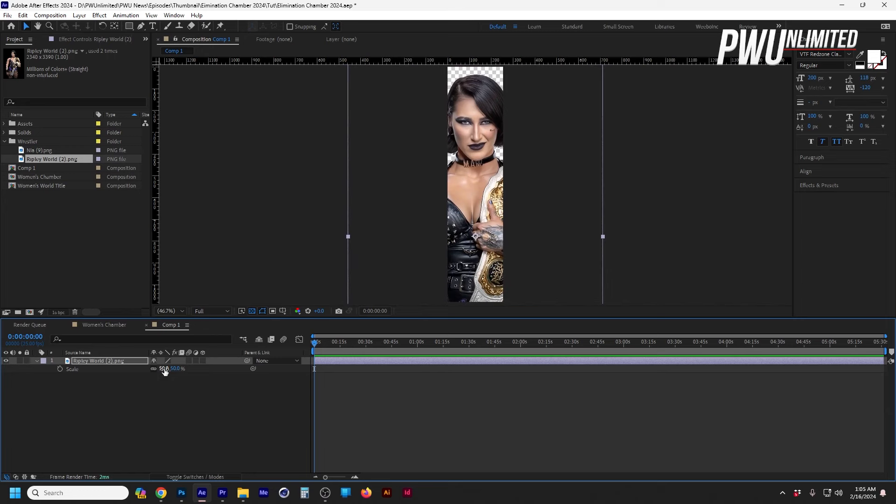
Rename Comp 1 as Ripley and place it in Women's Chamber between the upper Chamber BG.jpg and lower Dust 1.png layers.
left_click(98, 329)
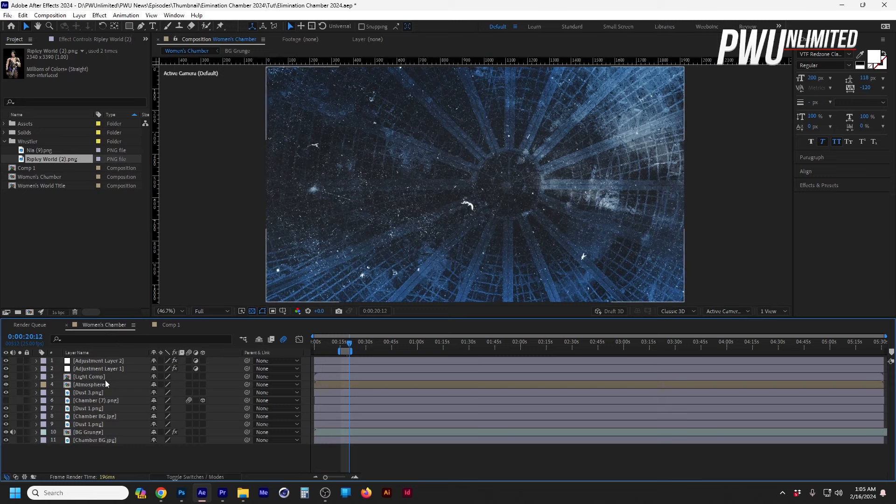
left_click(89, 424)
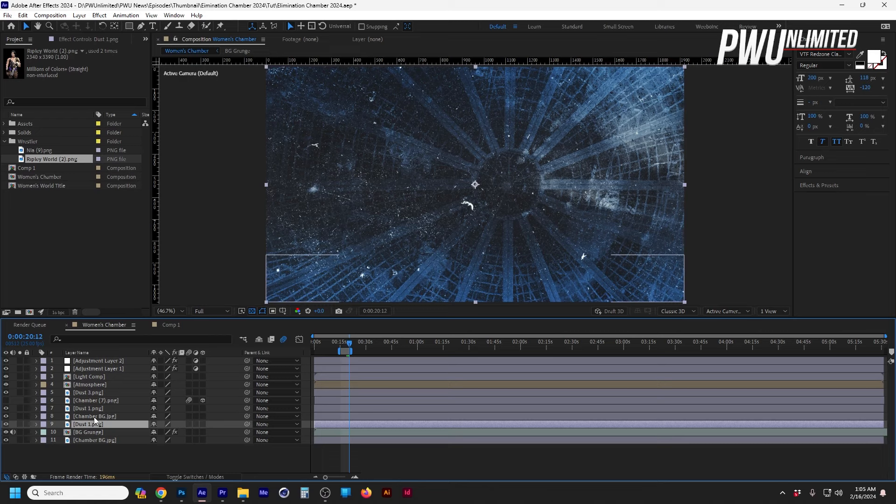
left_click(31, 168)
key("Return")
type("Ripley")
key("Return")
left_click_drag(87, 424, 86, 420)
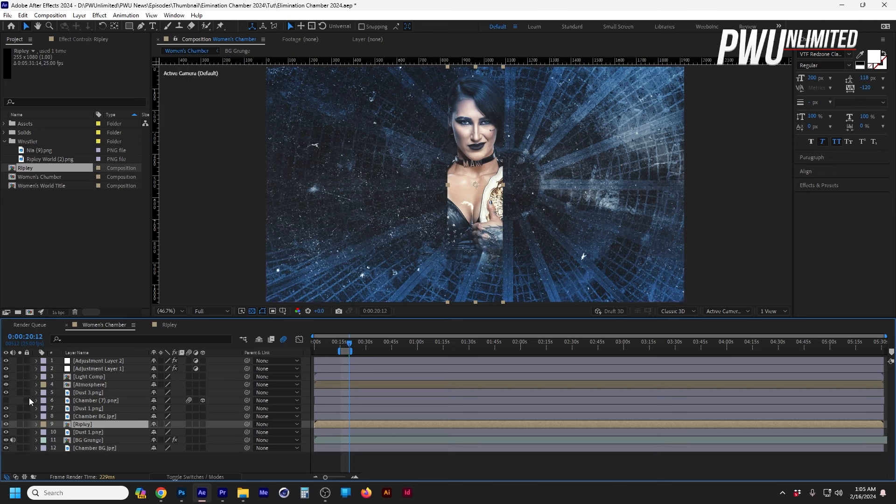
Move the Ripley strip horizontally from the centre of the frame to near its left edge.
key("shift+Left")
key("shift+Left")
key("shift+Left")
key("shift+Left")
key("shift+Left")
key("shift+Left")
key("shift+Left")
key("shift+Left")
key("shift+Left")
key("shift+Left")
key("shift+Left")
key("shift+Left")
key("shift+Left")
key("shift+Left")
key("shift+Left")
key("shift+Left")
key("shift+Left")
key("shift+Left")
key("shift+Left")
key("shift+Left")
key("shift+Left")
key("shift+Left")
key("shift+Left")
key("shift+Left")
key("shift+Left")
key("shift+Left")
key("shift+Left")
key("shift+Left")
key("shift+Left")
key("shift+Left")
key("shift+Left")
key("shift+Left")
key("shift+Left")
key("shift+Left")
key("shift+Left")
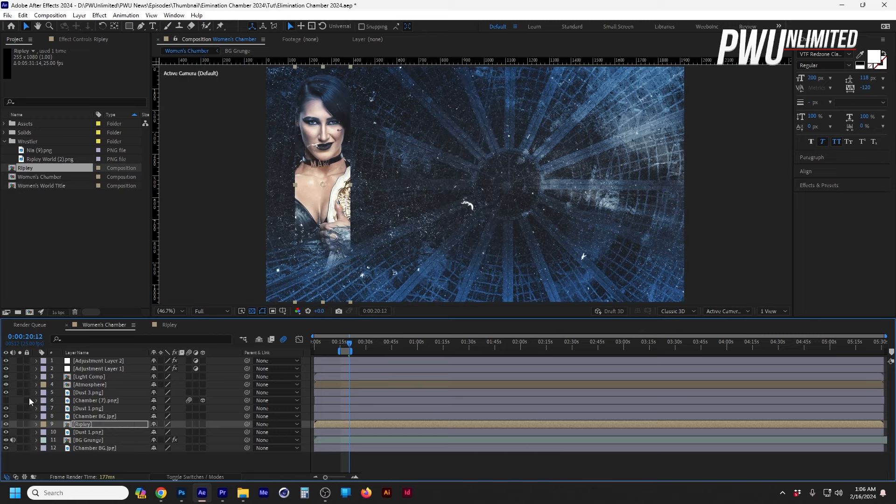
Duplicate the Ripley strip and move the copy right until it sits directly against the first strip's right edge.
key("ctrl+d")
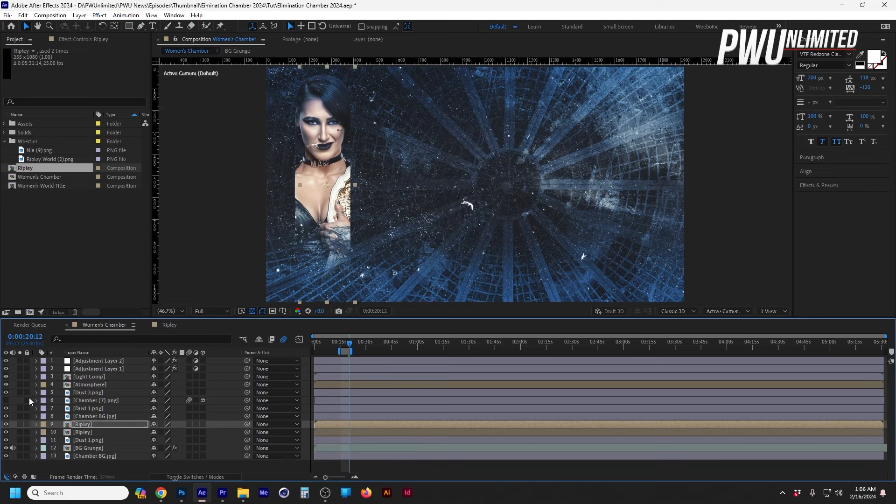
key("shift+Right")
key("shift+Right")
key("shift+Right")
key("shift+Right")
key("shift+Right")
key("shift+Right")
key("shift+Right")
key("shift+Right")
key("shift+Right")
key("shift+Right")
key("shift+Right")
key("shift+Right")
key("shift+Right")
key("shift+Right")
key("shift+Right")
key("shift+Right")
key("shift+Right")
key("shift+Right")
key("shift+Right")
key("shift+Right")
key("shift+Right")
key("shift+Right")
key("shift+Right")
key("shift+Right")
key("shift+Right")
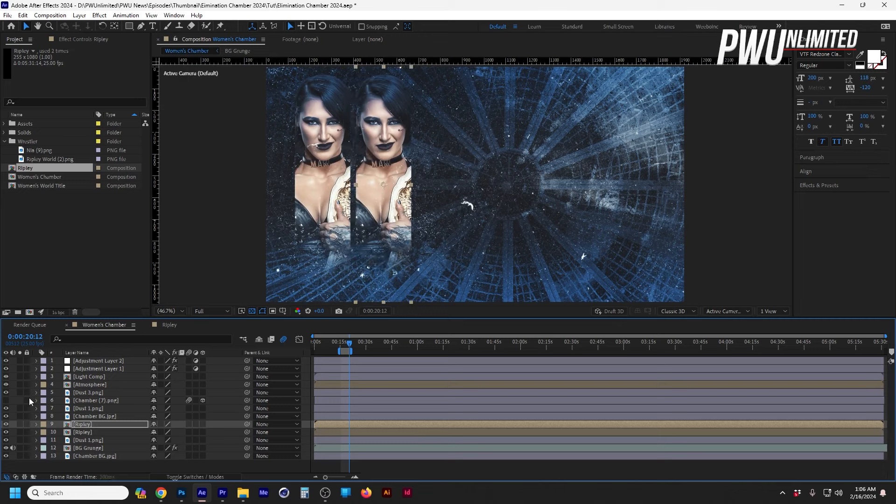
key("shift+Left")
key("shift+Left")
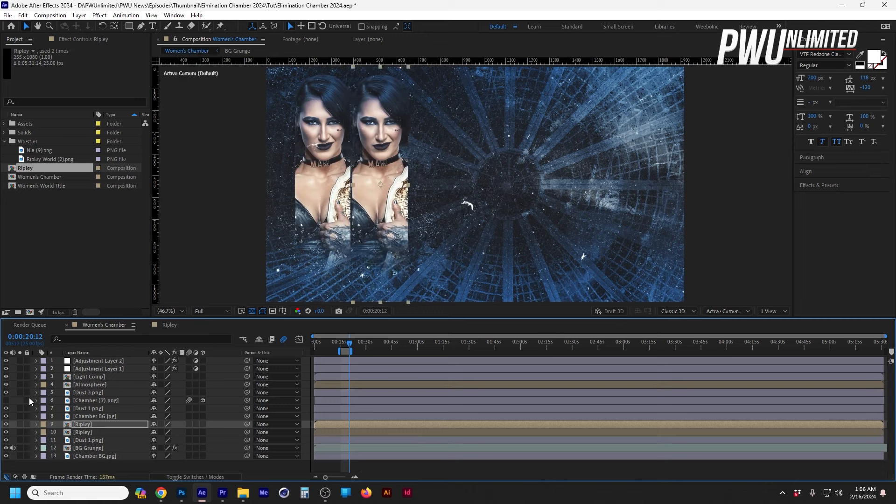
key("Left")
key("Left")
key("Left")
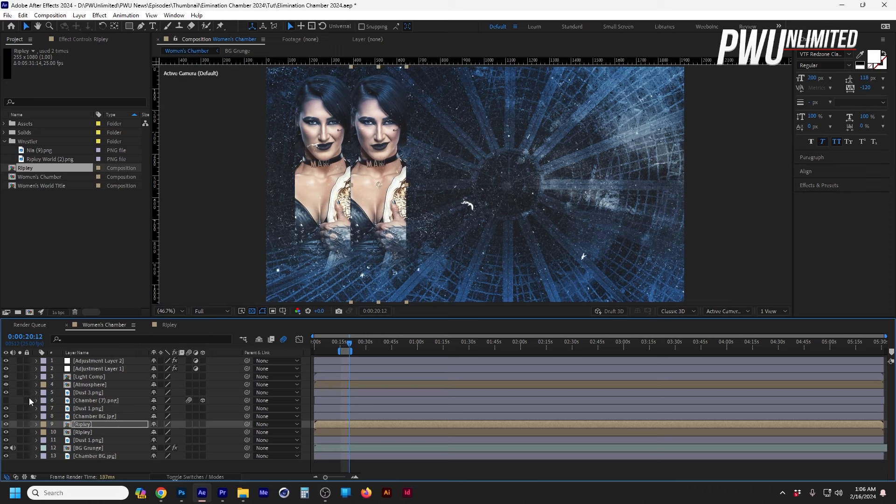
Duplicate the Ripley strip four more times and line up all six strips side by side.
key("ctrl+d")
key("ctrl+d")
key("ctrl+d")
key("ctrl+d")
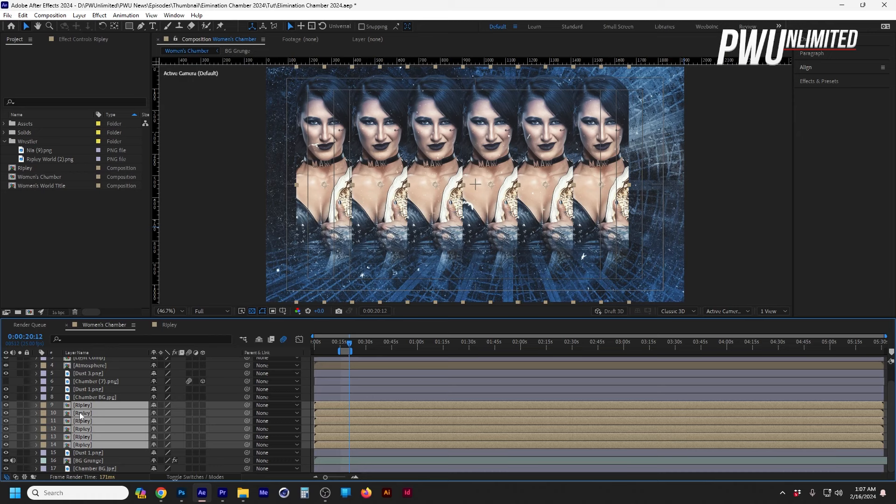
Shift all six Ripley layers together to the right to centre the row within the frame.
key("shift+Right")
key("shift+Right")
key("shift+Right")
key("shift+Right")
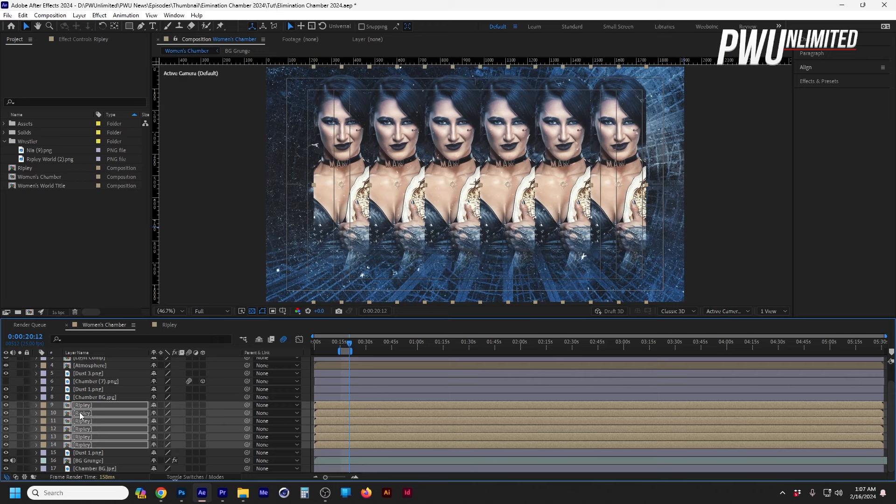
key("shift+Right")
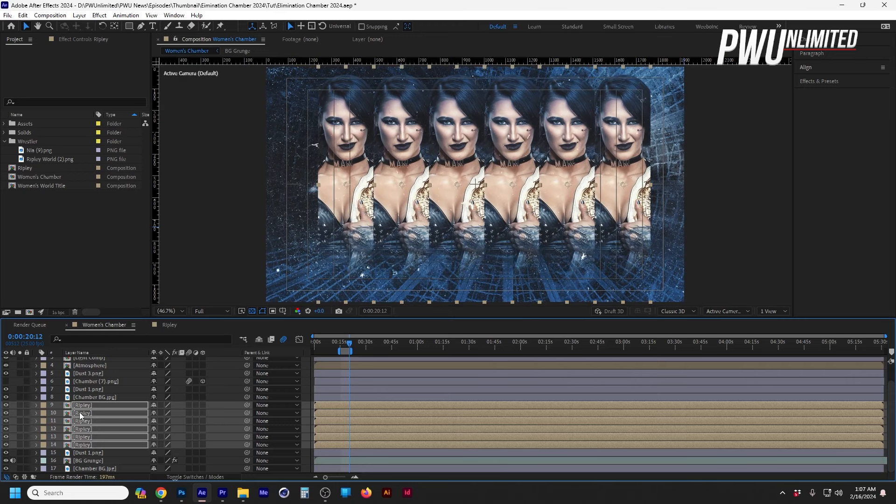
key("shift+Left")
key("shift+Left")
key("Right")
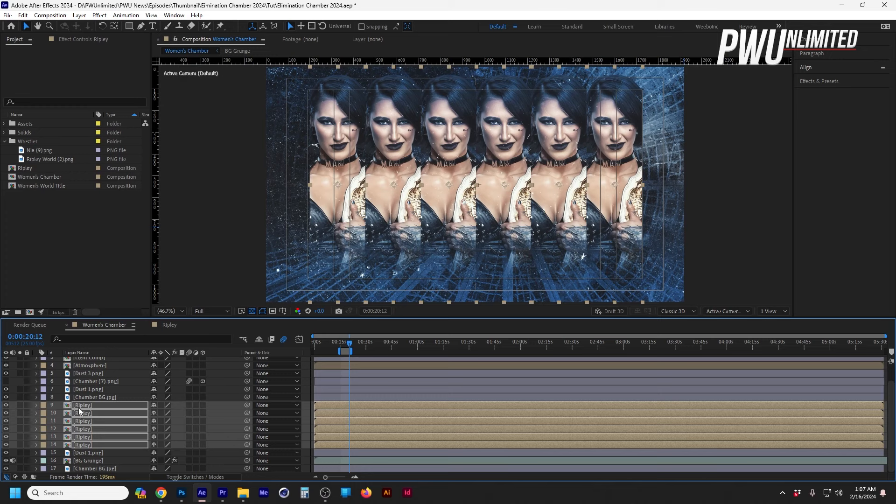
Duplicate the Ripley composition in the project and rename the copy as Jax.
left_click(66, 269)
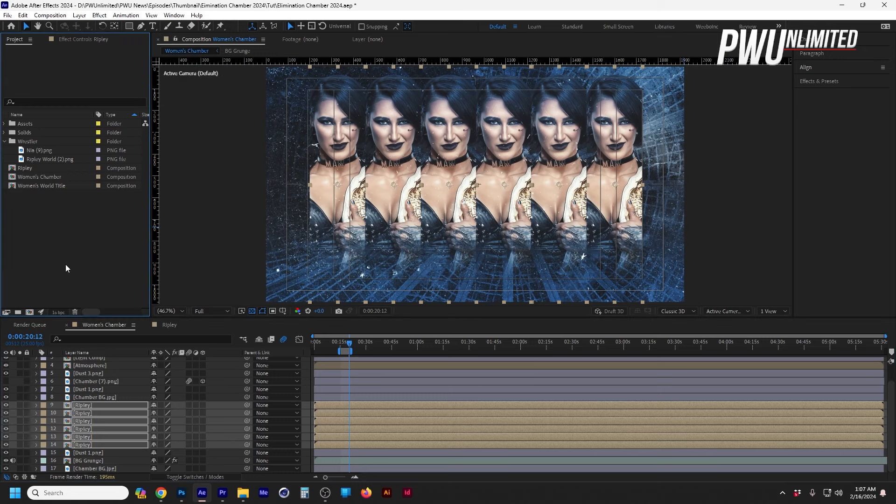
left_click(21, 169)
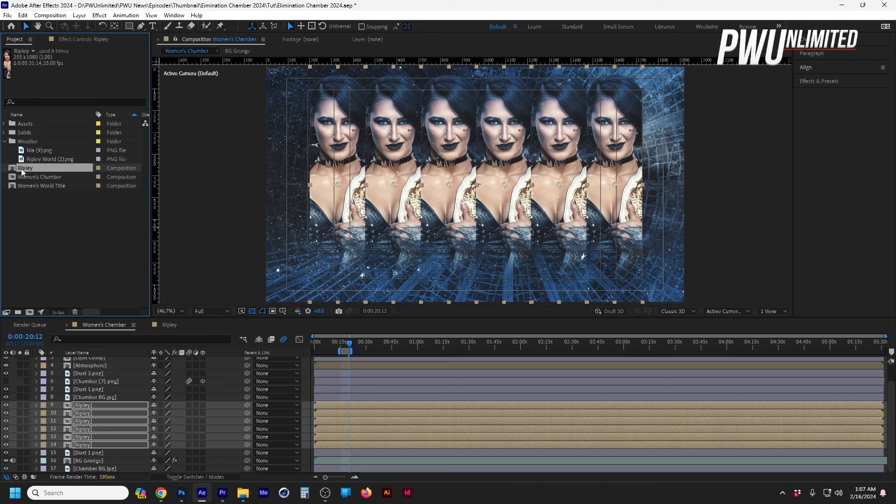
key("ctrl+d")
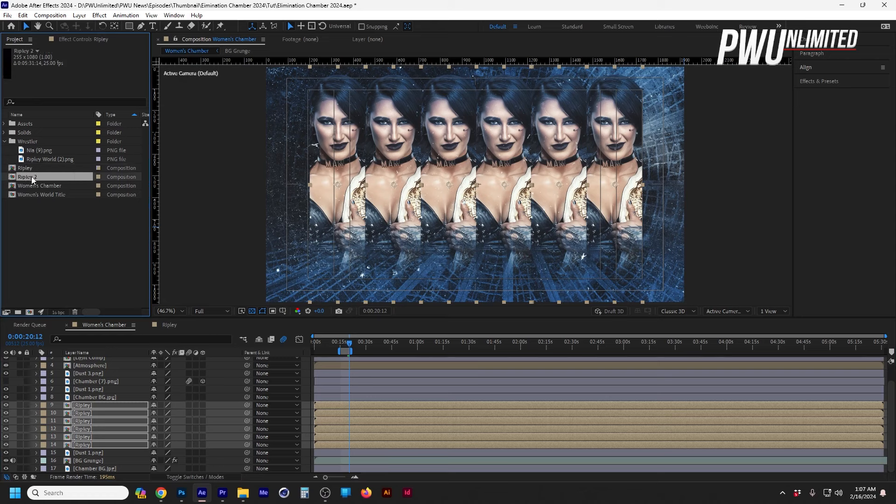
key("Return")
type("Jax")
key("Return")
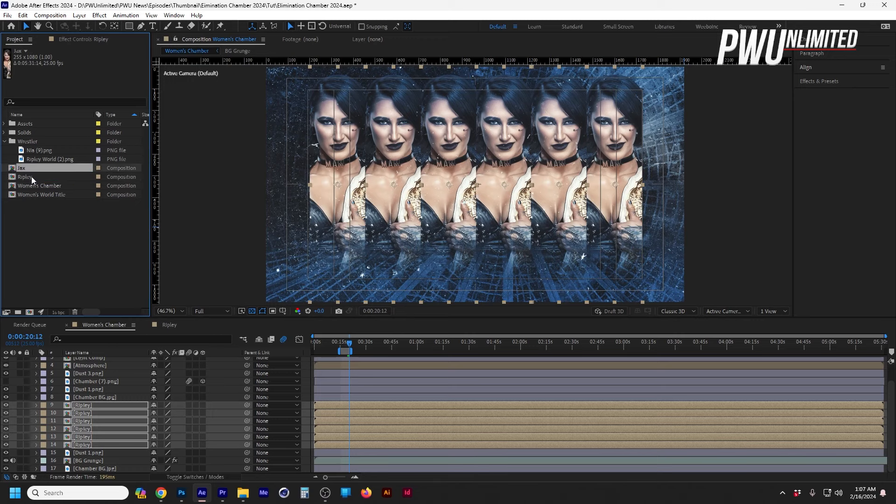
Open the Jax composition, delete its Ripley image layer and add Nia (9).png in its place.
double_click(18, 169)
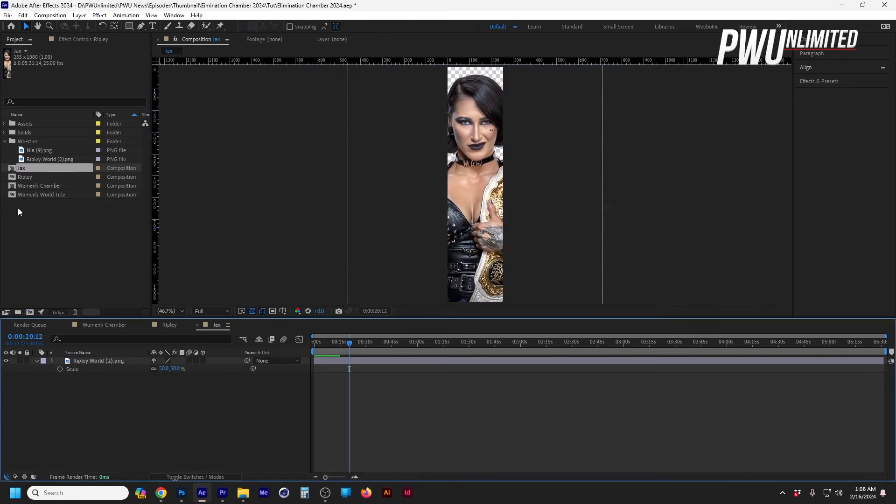
left_click(105, 362)
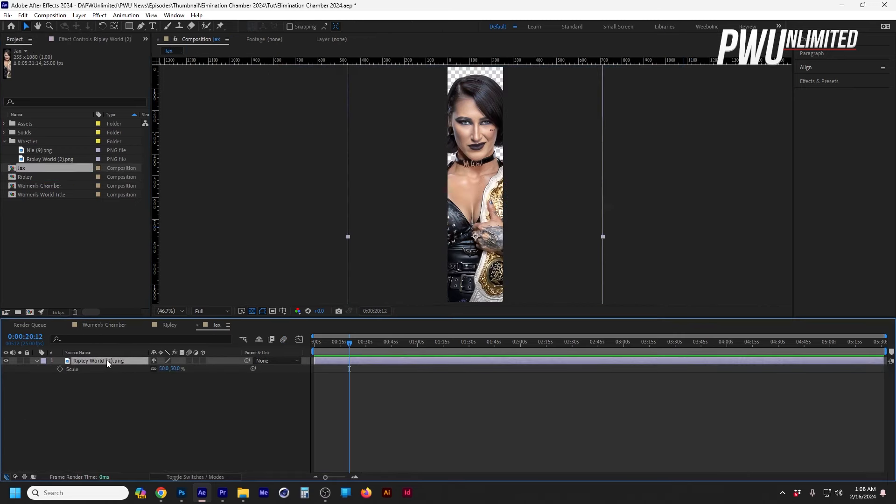
key("Delete")
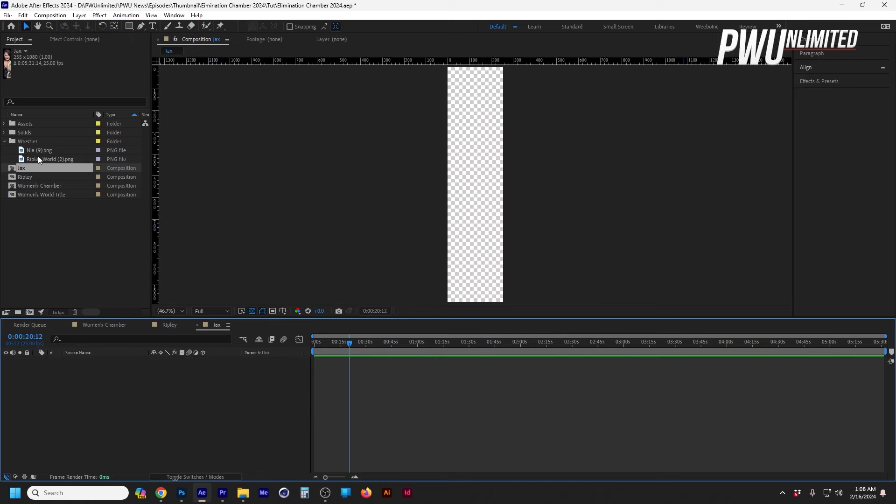
left_click_drag(44, 148, 100, 369)
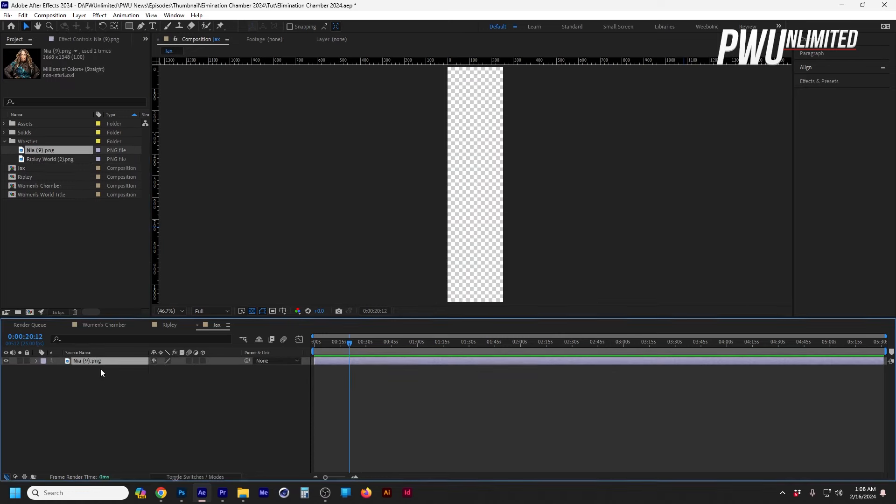
Scale the Nia image to 80% and nudge it left and down to centre the face in the strip.
type("s")
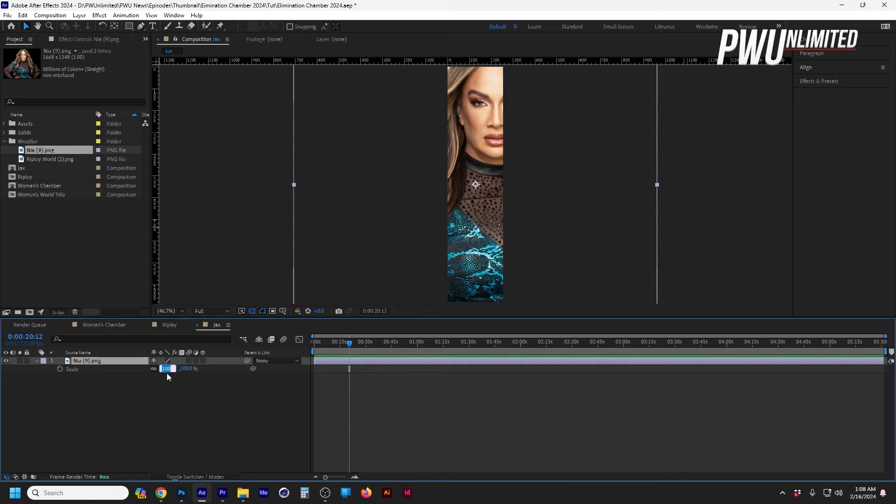
type("80")
key("Return")
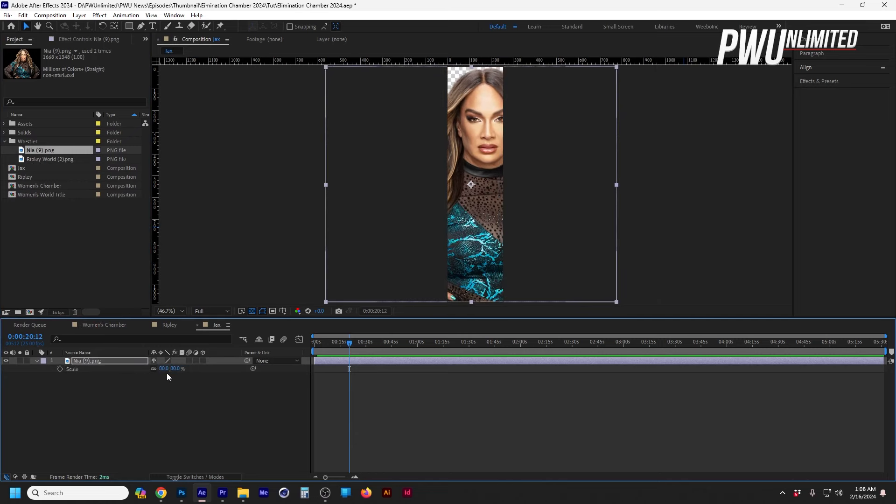
key("shift+Left")
key("shift+Left")
key("shift+Down")
key("shift+Down")
key("shift+Down")
key("shift+Down")
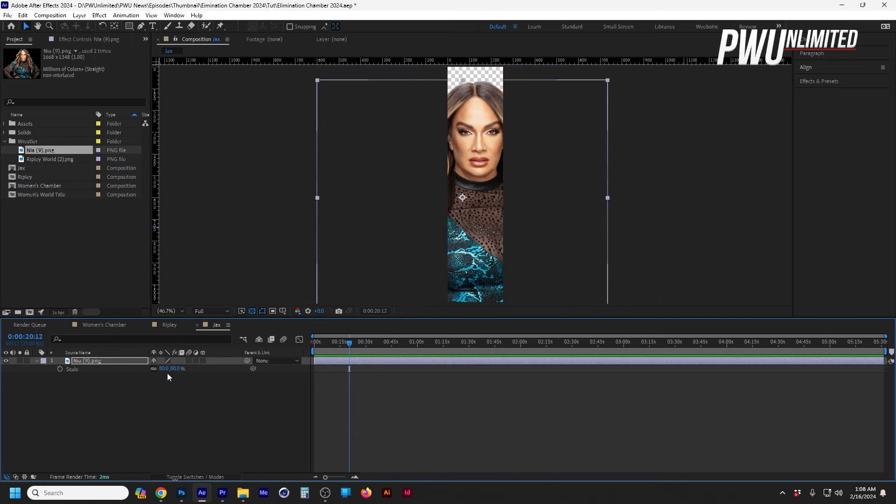
Return to the Women's Chamber composition and hide the third Ripley strip from the left.
left_click(114, 324)
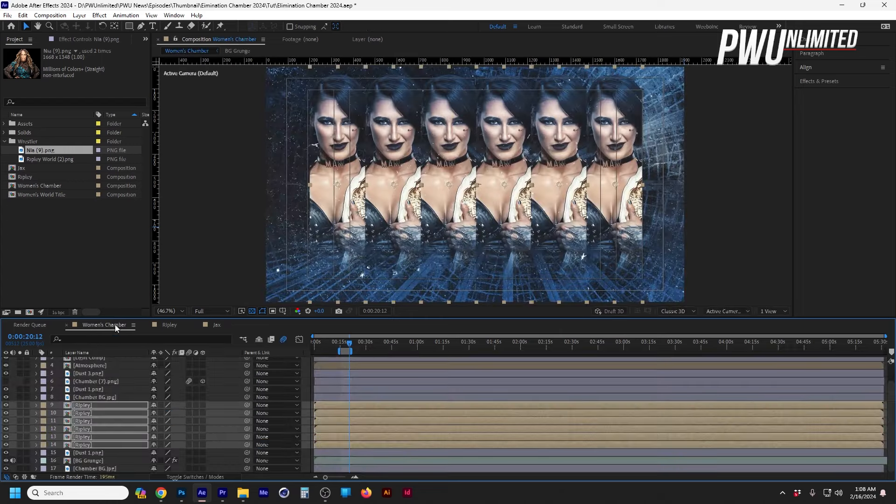
left_click(84, 406)
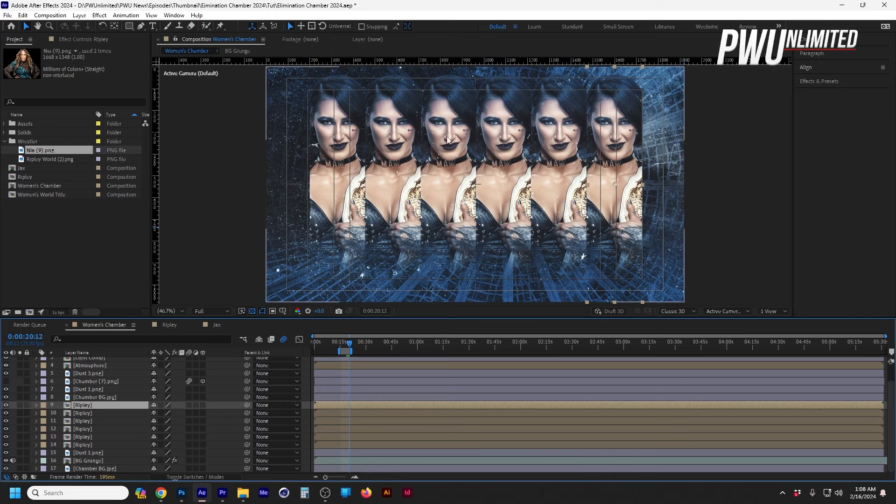
left_click(87, 415)
left_click(85, 428)
left_click(83, 422)
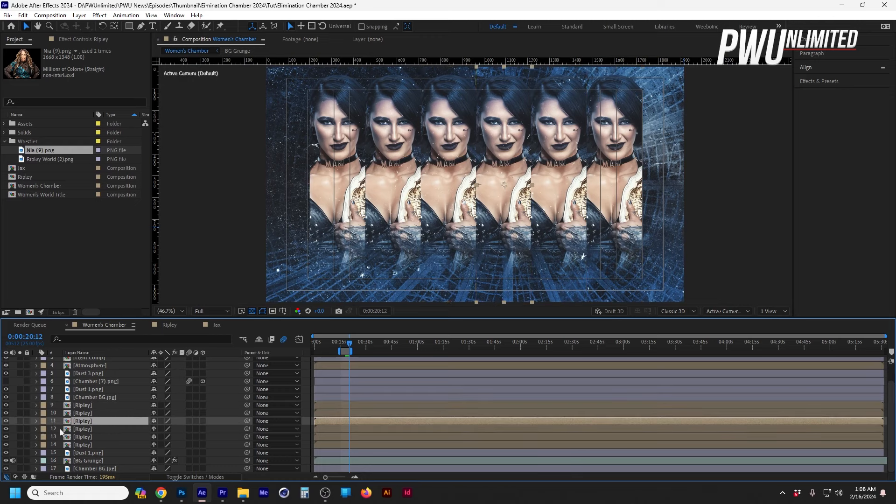
left_click(5, 421)
left_click(6, 421)
left_click(5, 428)
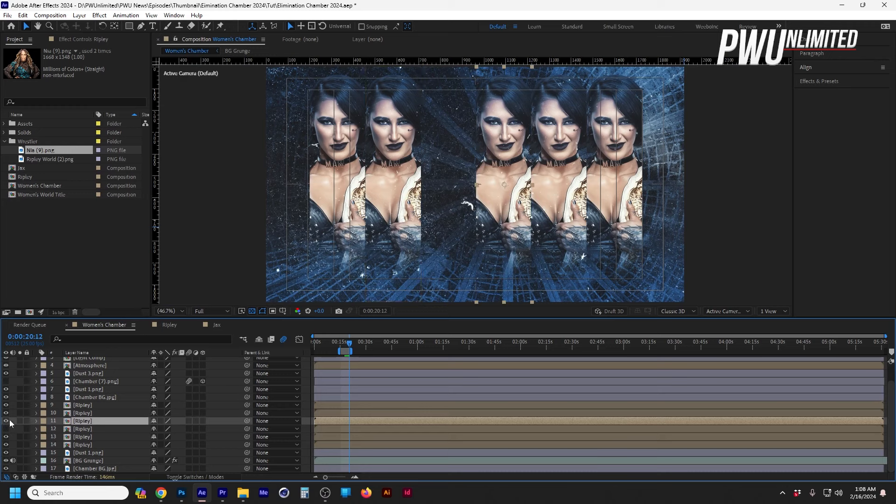
Replace the source of the fourth Ripley strip, layer 11, with the Jax composition.
left_click(6, 420)
left_click(6, 420)
left_click(23, 168)
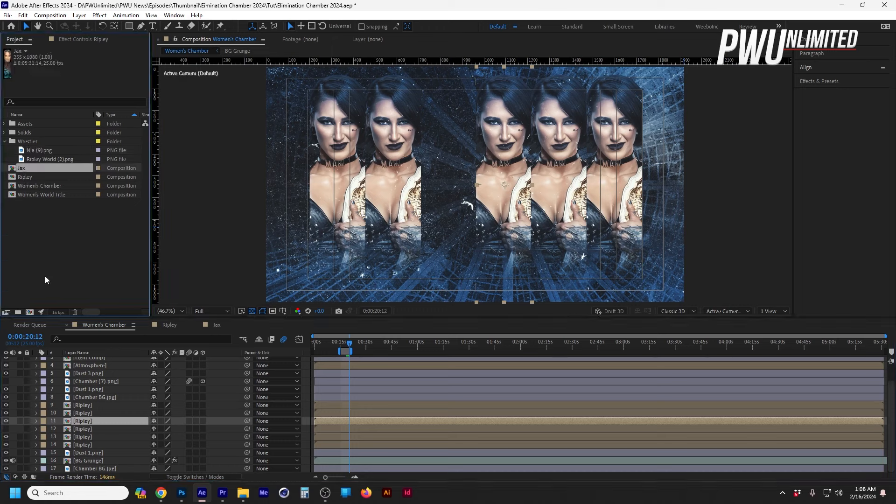
left_click_drag(21, 168, 82, 420)
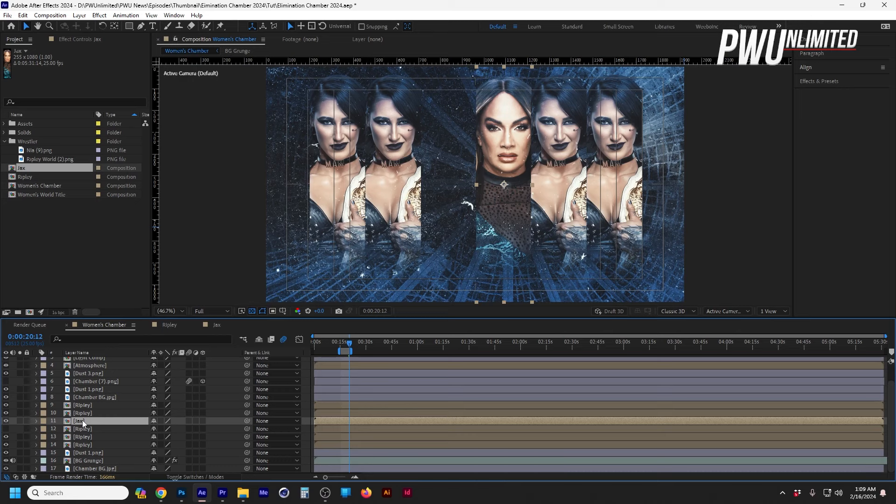
Try to replace the Jax layer with the Ripley composition and undo each attempt.
left_click_drag(19, 177, 78, 419)
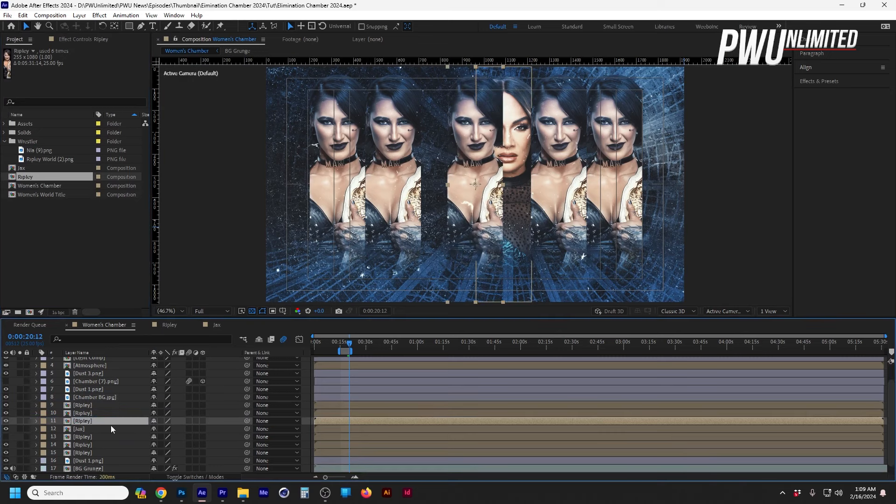
key("ctrl+z")
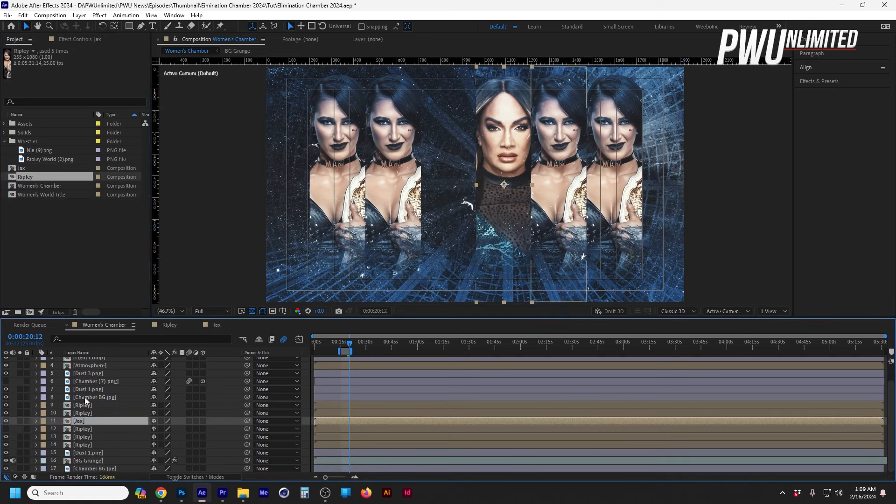
left_click(181, 260)
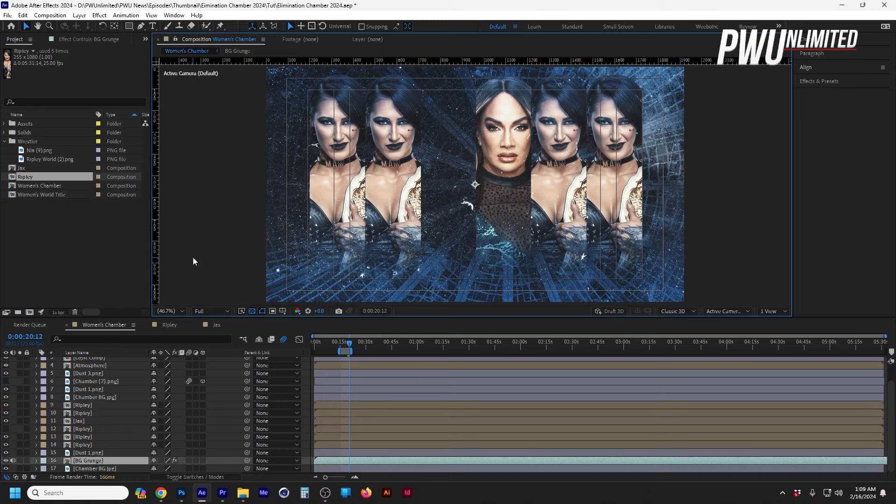
left_click_drag(25, 177, 73, 419)
key("ctrl+z")
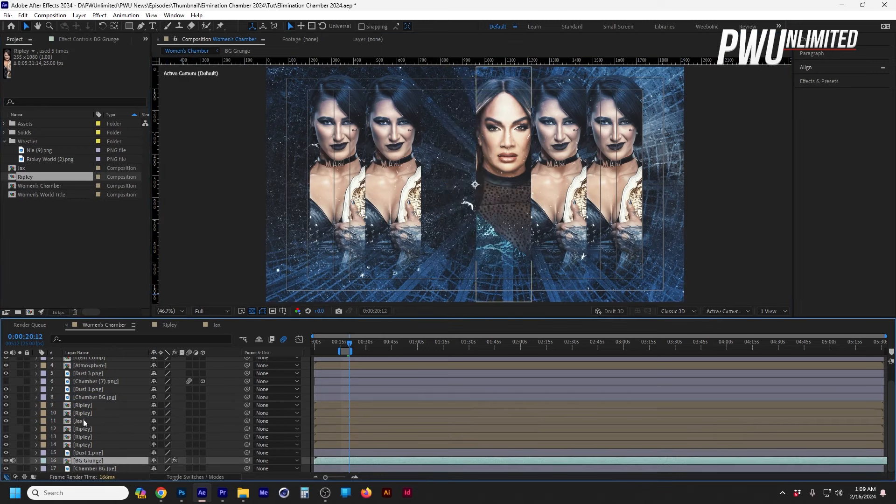
left_click(80, 421)
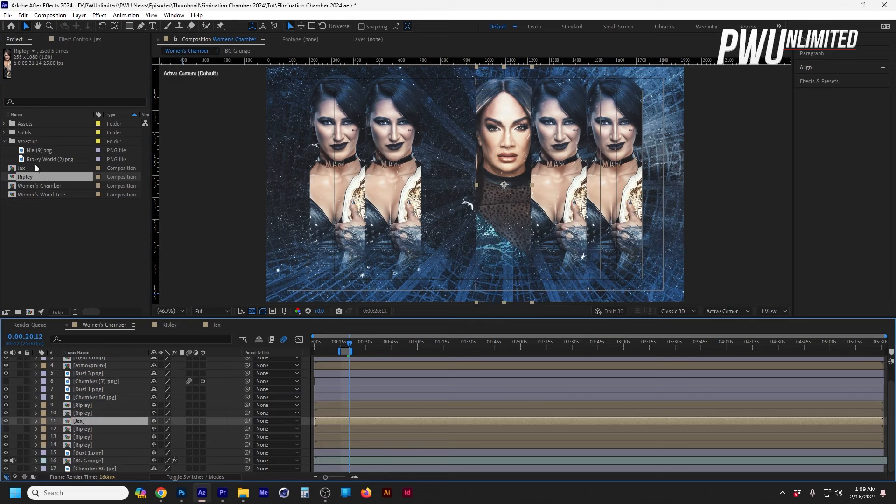
left_click(21, 178)
left_click_drag(26, 174, 93, 418)
key("ctrl+z")
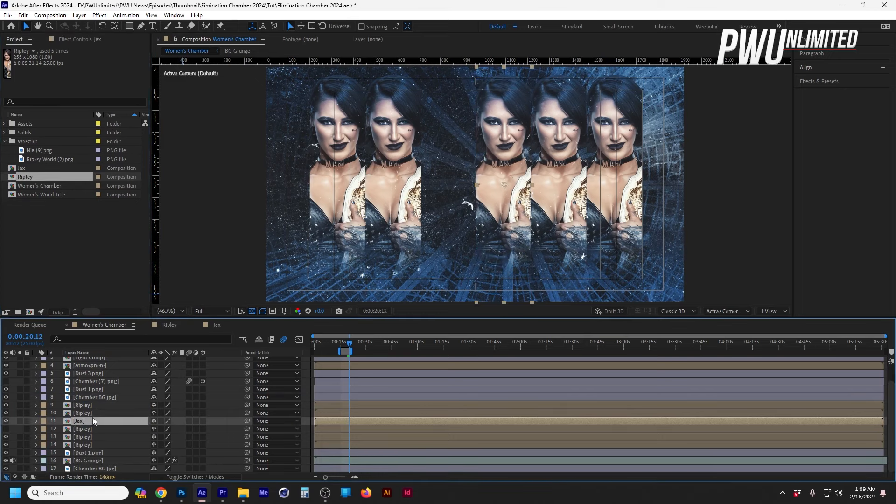
Show the third Ripley strip again and scale the Nia image inside Jax to 70%, checking it in Women's Chamber.
left_click(6, 430)
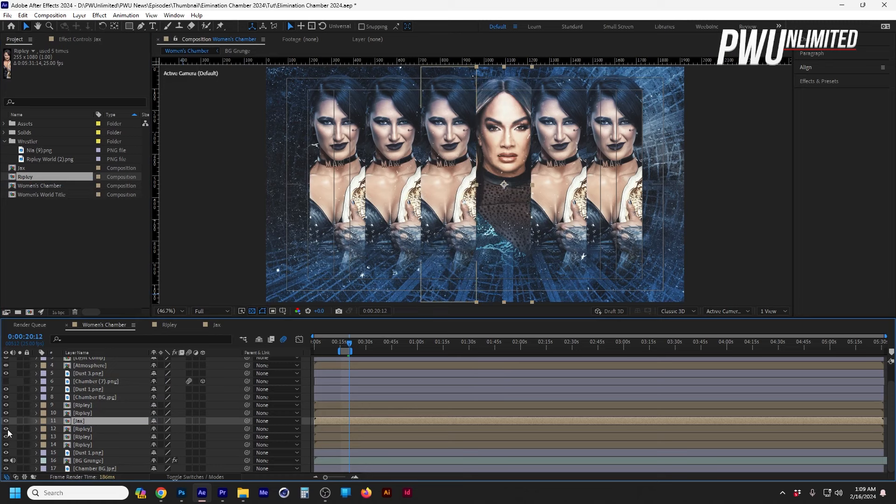
left_click(216, 325)
left_click(112, 361)
key("s")
left_click(166, 370)
type("70")
key("Return")
left_click(107, 325)
Set the Nia image's scale to 75% and compare the Jax strip with its neighbours in Women's Chamber.
left_click(218, 325)
left_click(166, 369)
type("75")
key("Return")
left_click(105, 326)
Scale the Nia image to 71% and raise it slightly so the Jax strip's head matches the Ripley strips.
left_click(223, 326)
left_click(166, 369)
type("72")
key("Return")
left_click(106, 326)
left_click(224, 326)
left_click(107, 325)
left_click(218, 326)
left_click(91, 324)
left_click(206, 324)
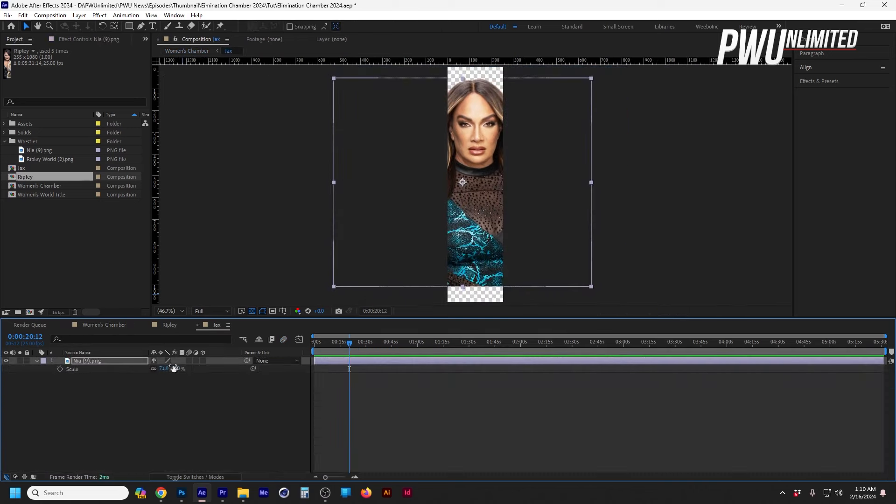
left_click(105, 325)
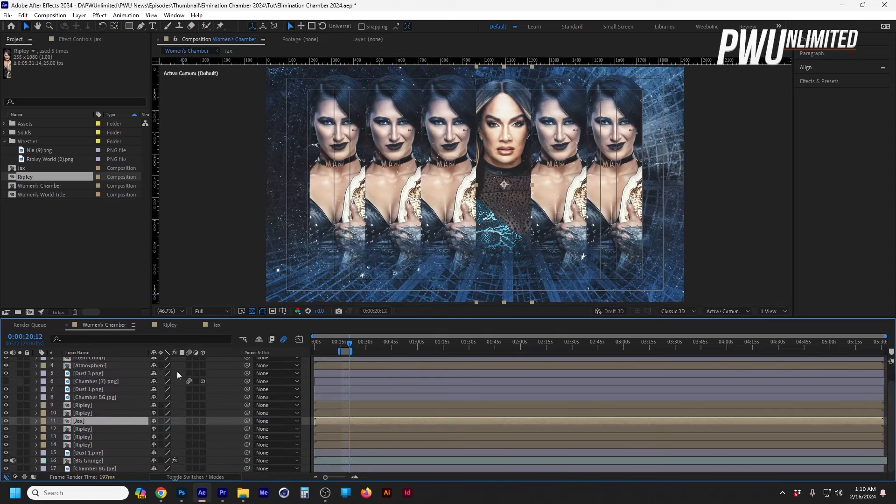
Hide the Jax strip and the third Ripley strip, and duplicate the Ripley composition under the name TBD.
left_click(6, 421)
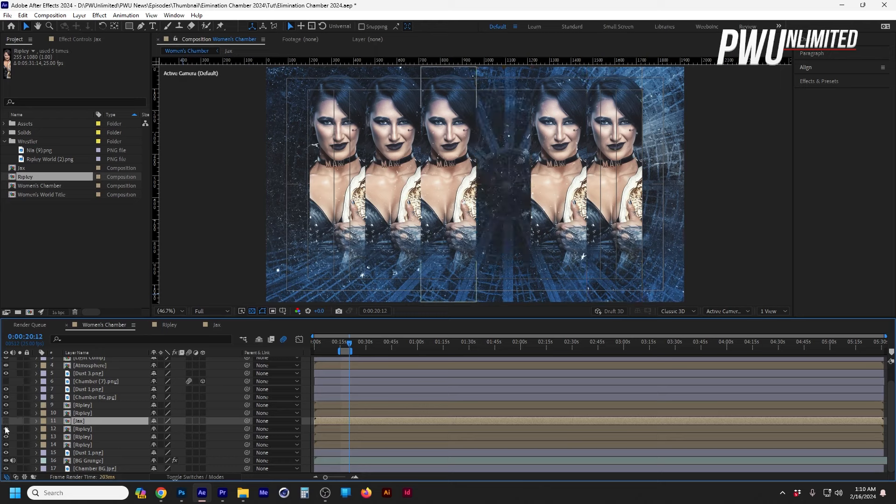
left_click(6, 429)
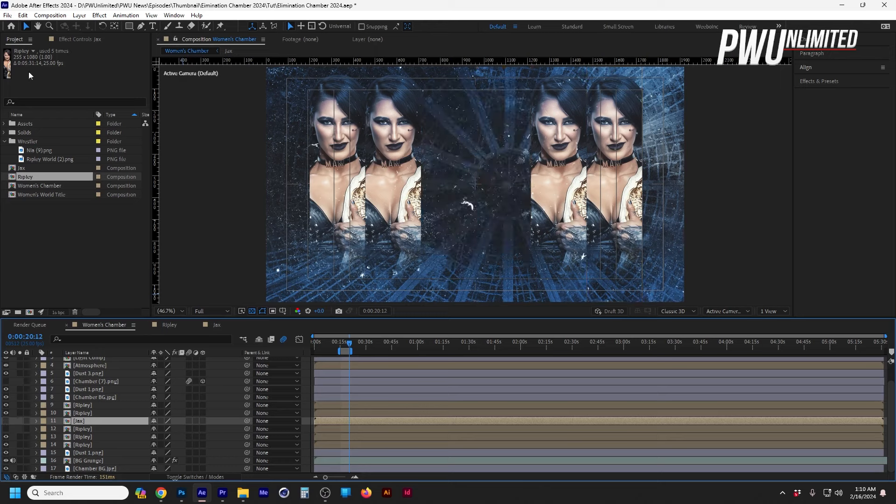
left_click(27, 176)
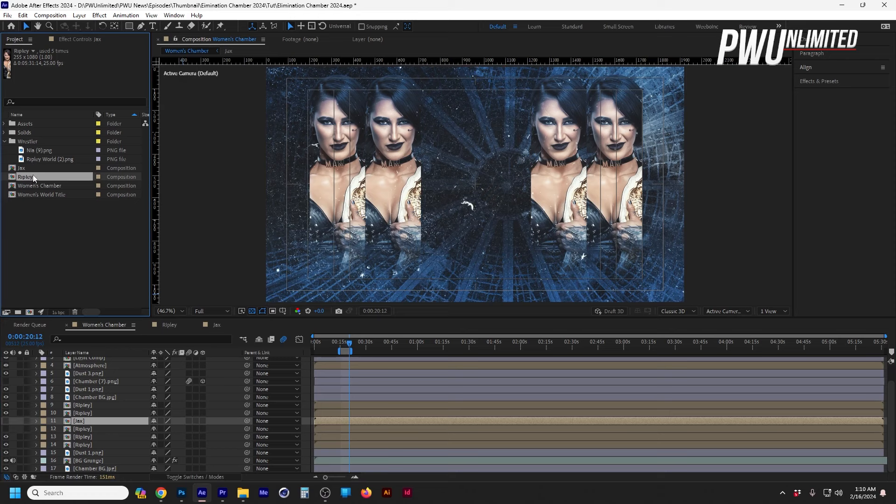
key("ctrl+d")
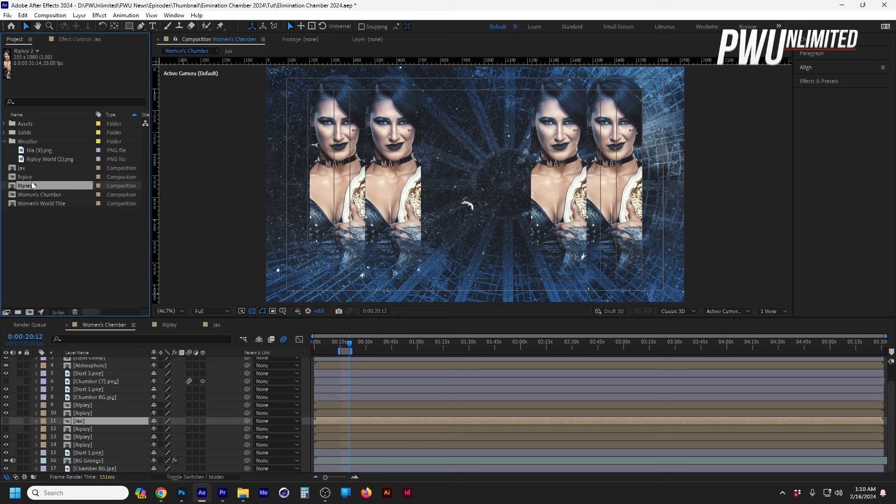
key("Return")
type("TBD")
key("Return")
Open the TBD composition and replace its Ripley image layer with zUnkown Women (3).png from the Assets folder.
double_click(18, 186)
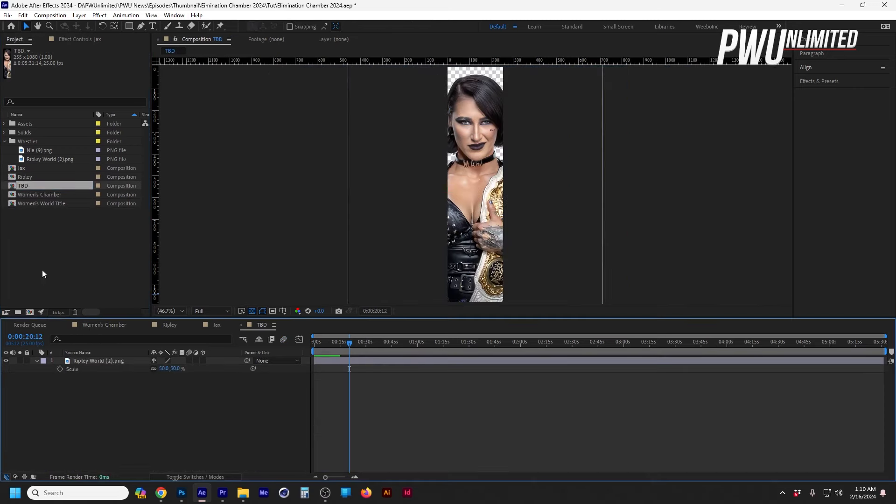
left_click(92, 360)
key("Delete")
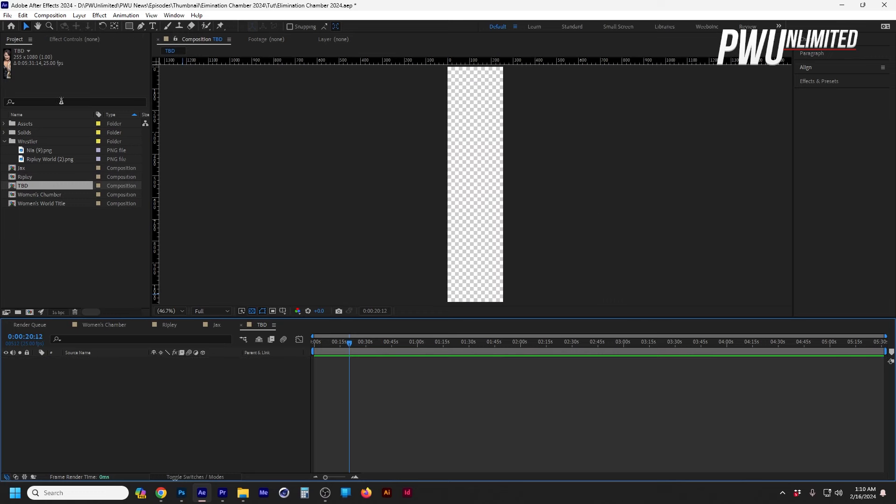
left_click(5, 124)
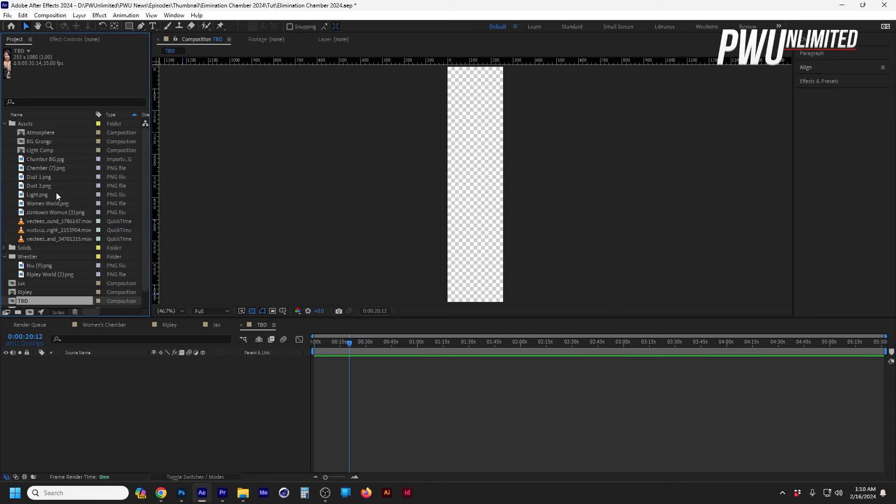
left_click_drag(47, 211, 82, 396)
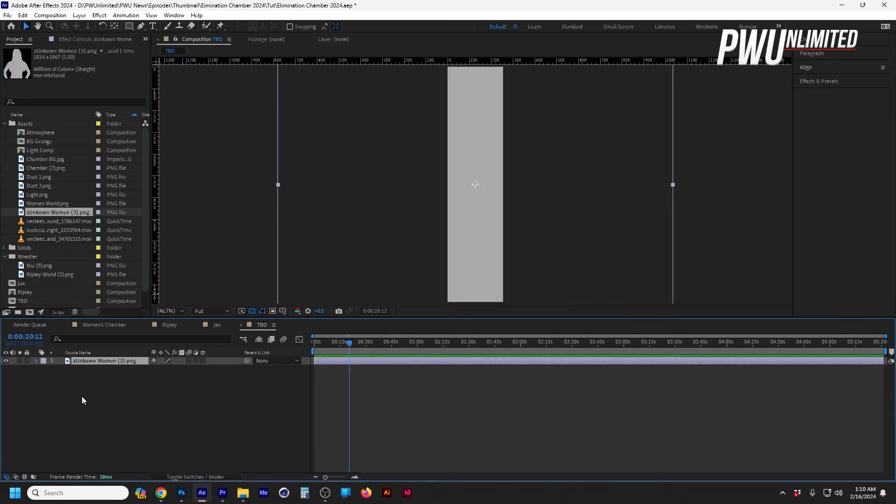
Set the silhouette image's scale to 47% in the TBD composition.
key("s")
left_click(166, 368)
type("50")
key("Return")
key("Down")
key("Down")
key("Down")
key("Down")
key("Down")
key("Down")
key("Down")
key("Down")
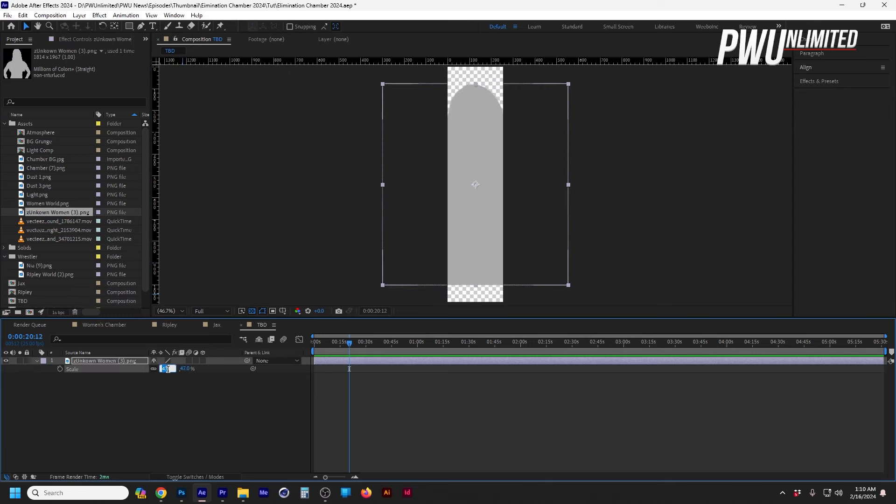
key("Up")
key("Up")
key("Up")
key("Up")
key("Up")
In Women's Chamber, replace the four visible Ripley strips with the TBD composition.
left_click(119, 325)
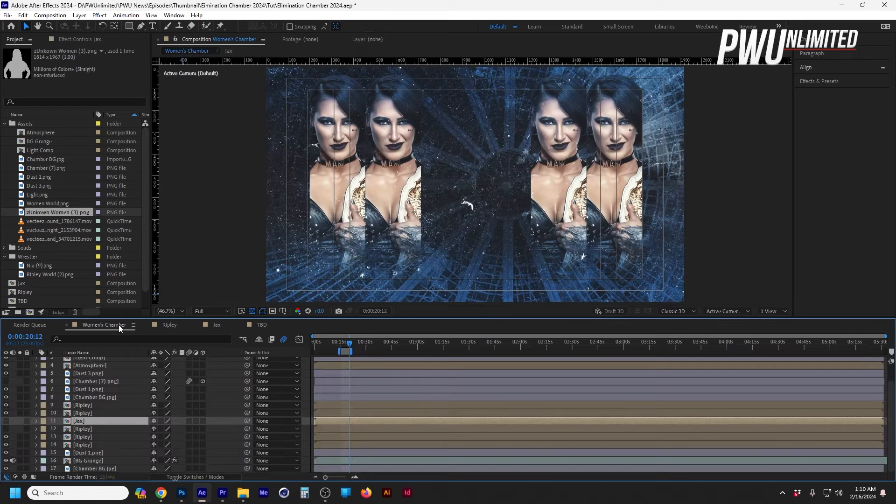
left_click(87, 407)
left_click(85, 415, "shift")
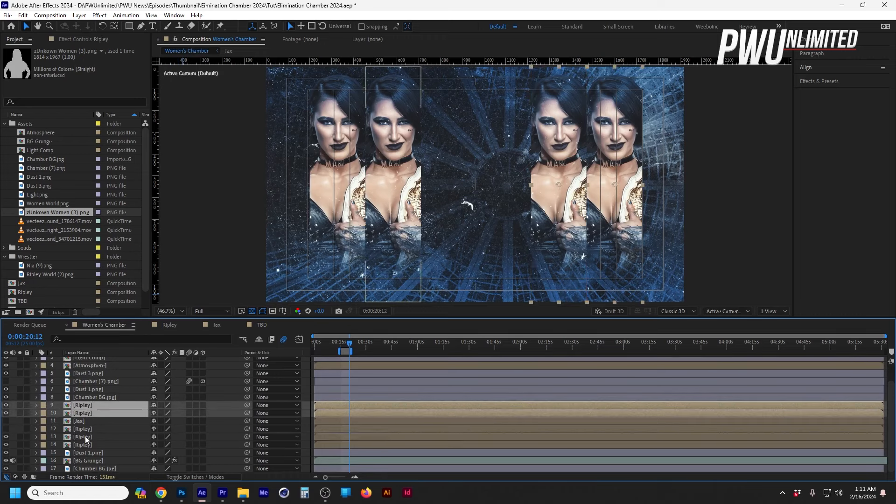
left_click(85, 436, "ctrl")
left_click(83, 444, "ctrl")
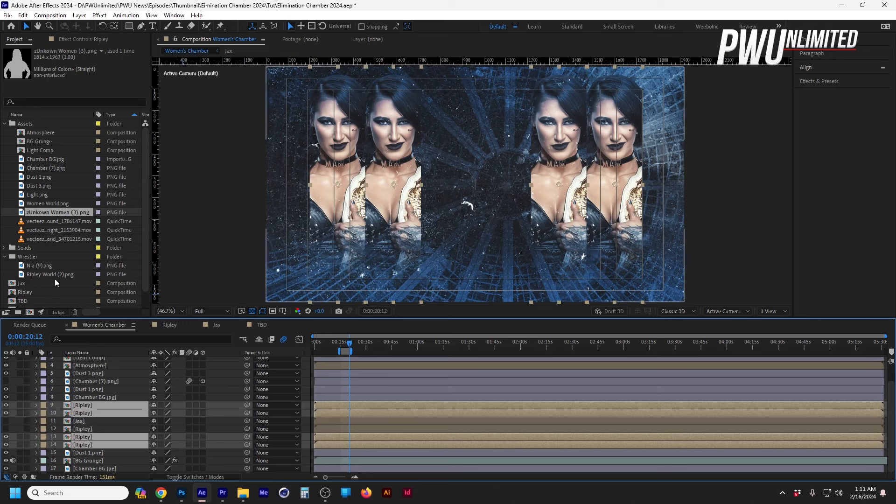
left_click(5, 125)
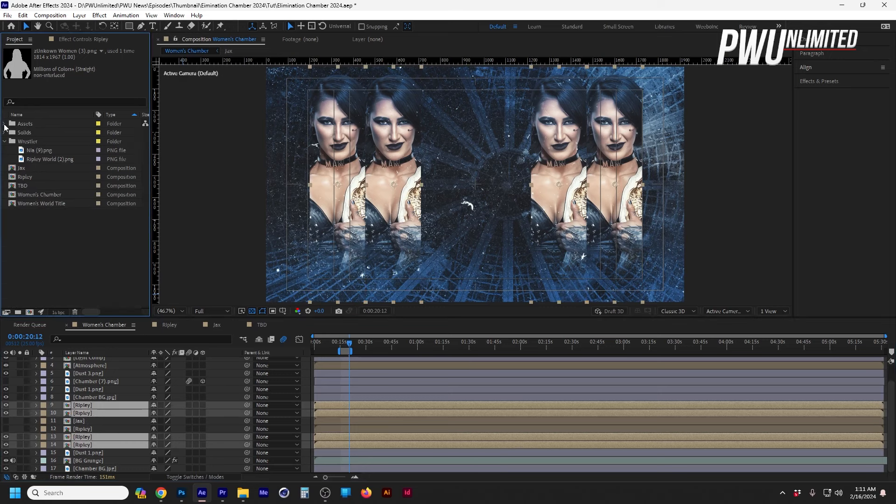
left_click(22, 188)
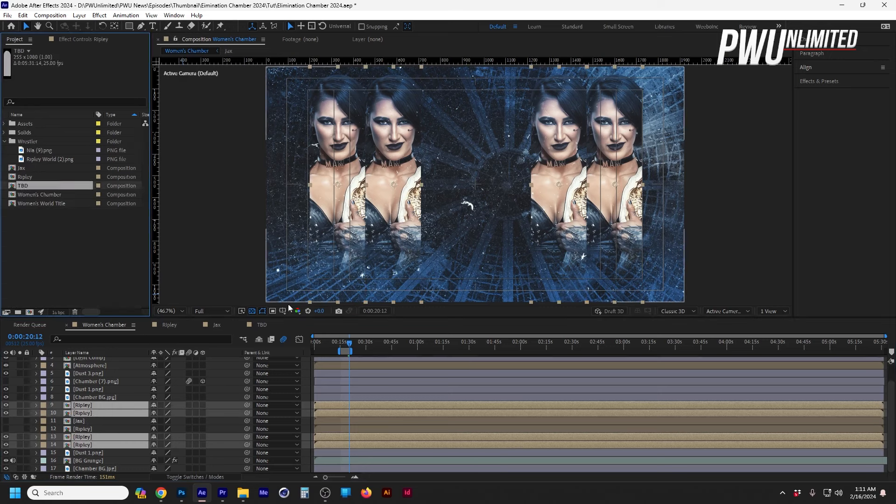
left_click_drag(24, 187, 93, 405)
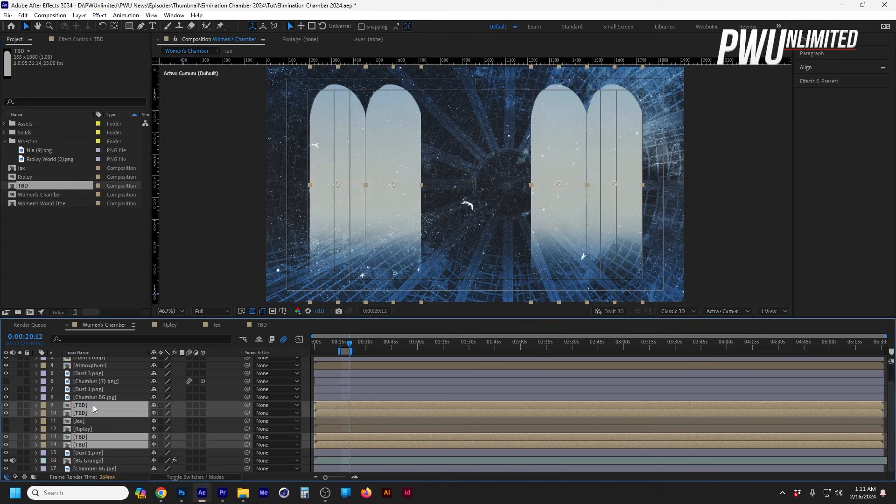
Add a "?" text layer on the silhouette's head in TBD and centre it horizontally in the composition.
left_click(83, 446)
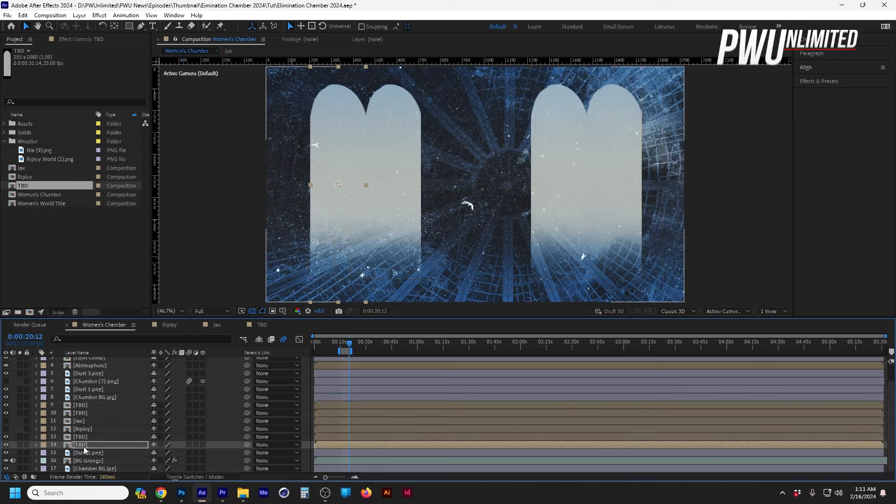
left_click(265, 327)
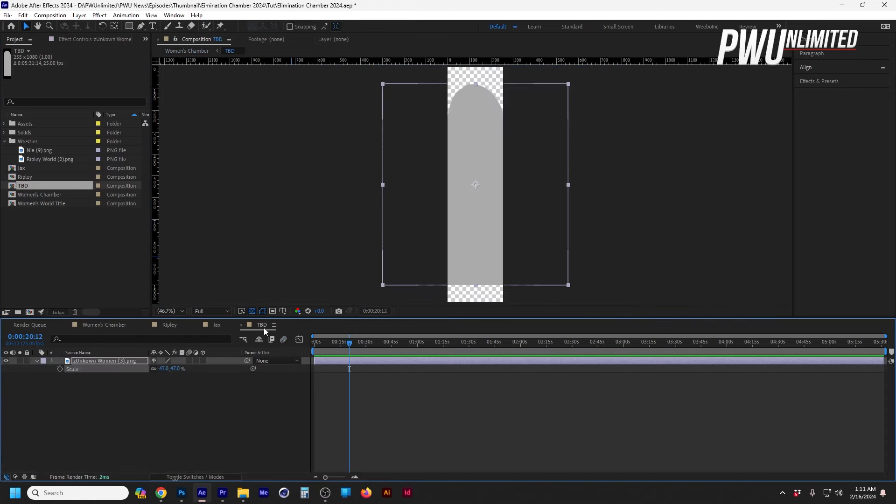
left_click(152, 26)
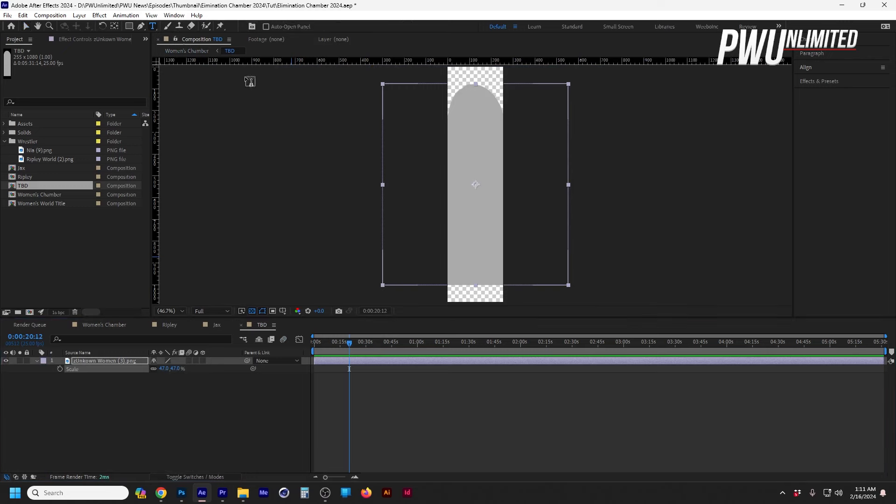
left_click(476, 139)
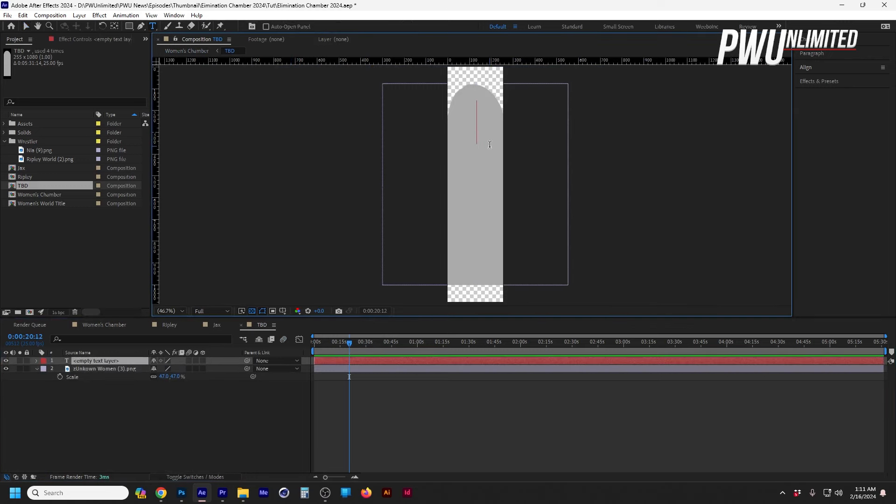
type("?")
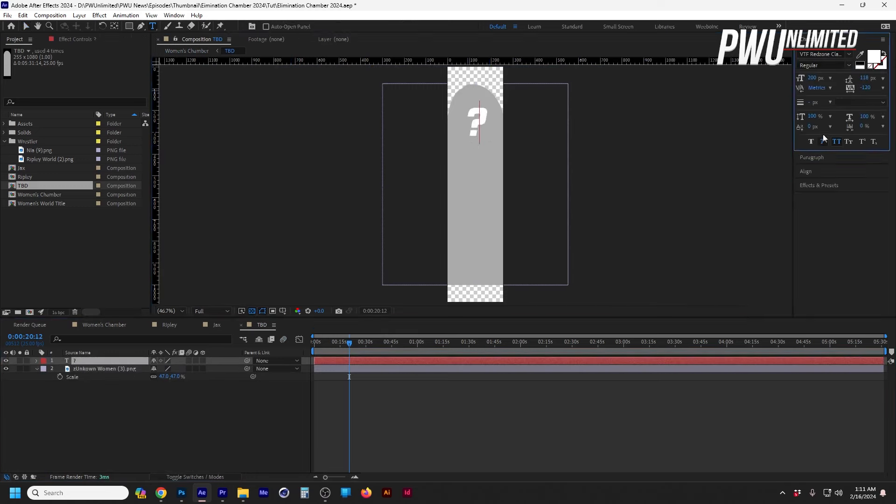
left_click(26, 27)
left_click(815, 173)
left_click(818, 91)
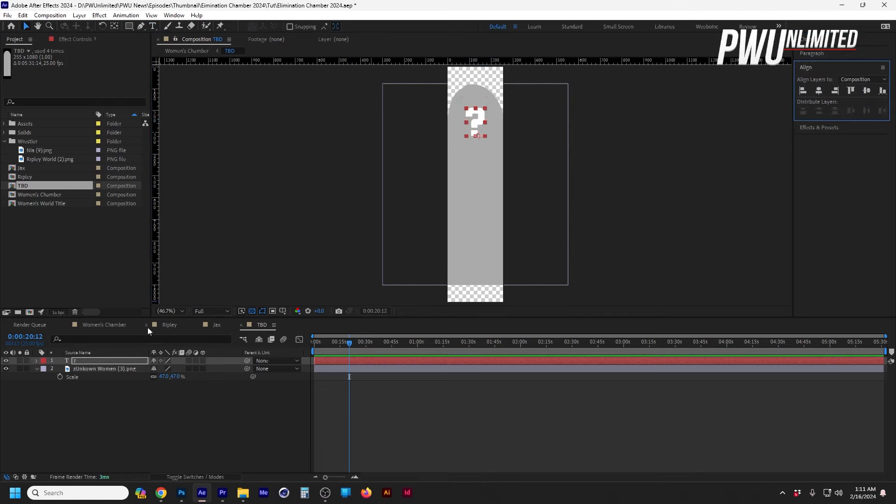
In Women's Chamber, show the Ripley and Jax strips again and add Chain.png just below the upper Chamber BG.jpg layer.
left_click(105, 325)
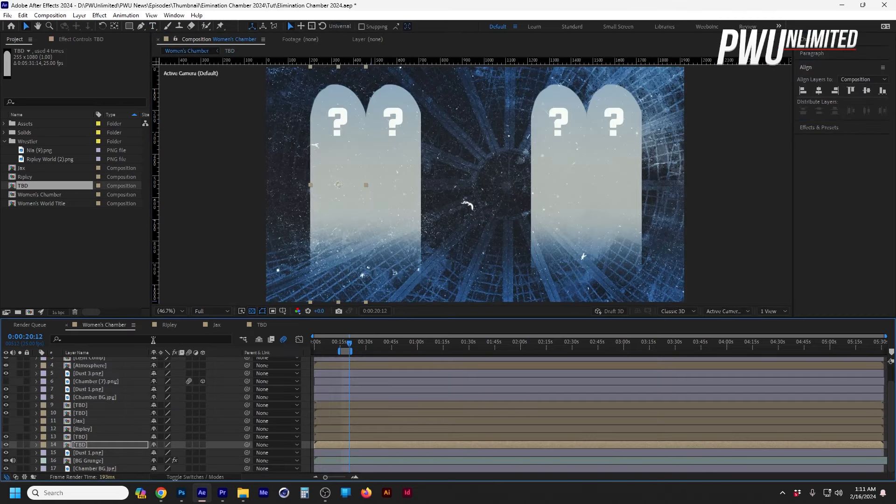
left_click(5, 429)
left_click(6, 421)
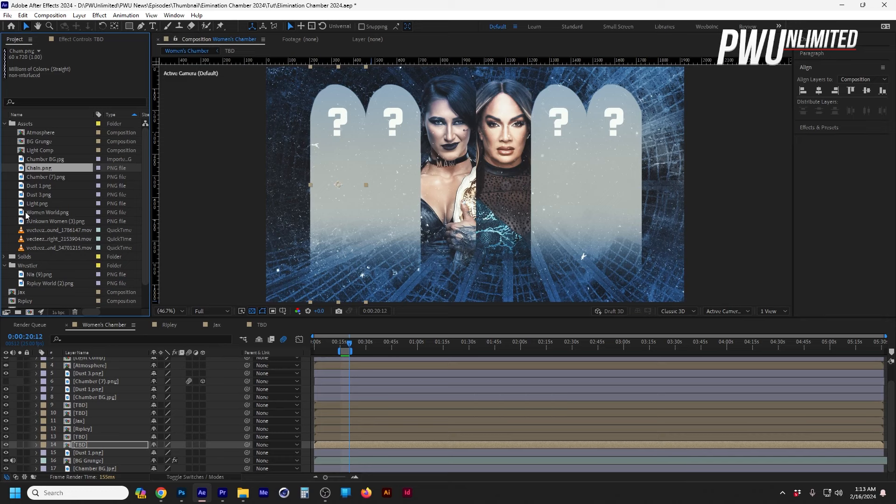
left_click_drag(41, 169, 98, 402)
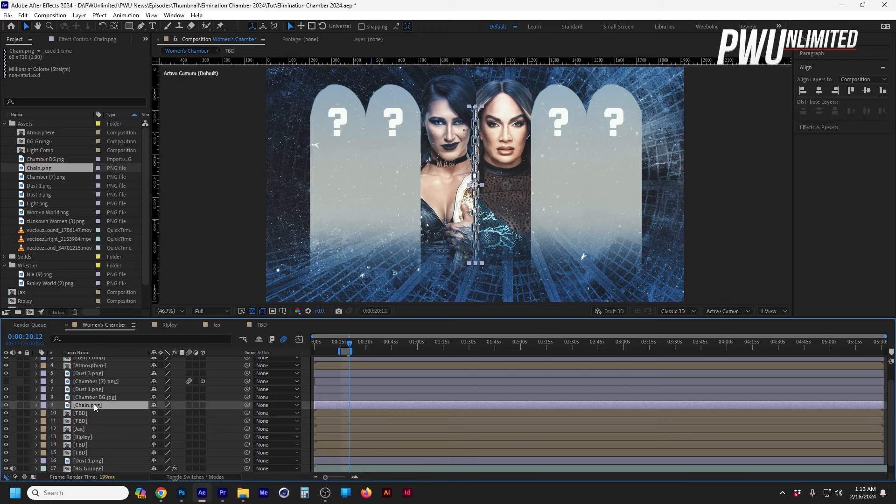
Try enlarging the chain up to 160% and set its scale back to 100%.
key("s")
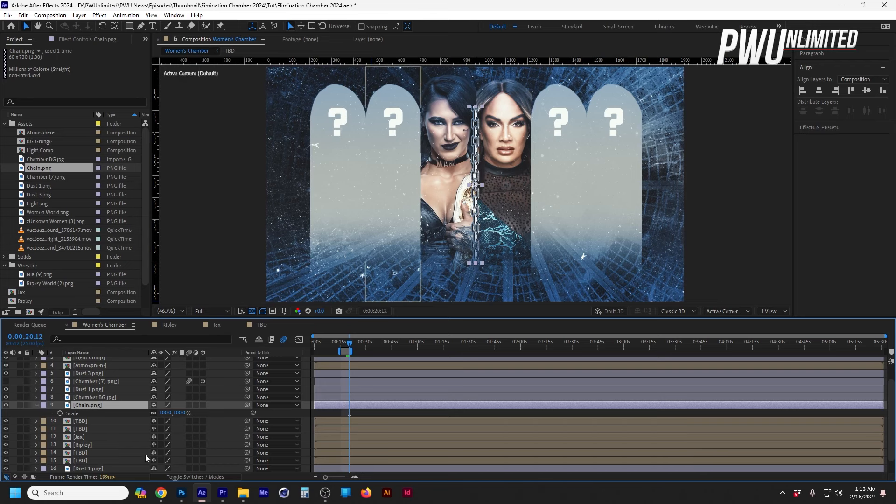
left_click(166, 414)
type("130")
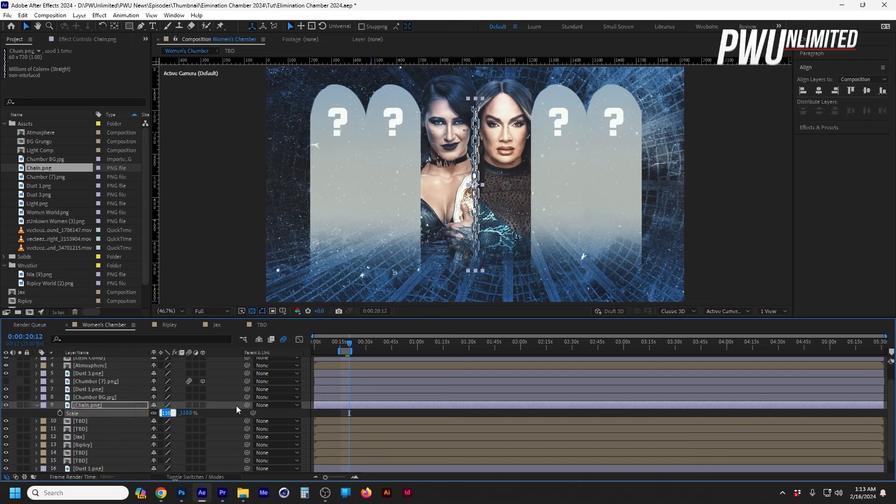
key("Return")
key("shift+Up")
key("shift+Up")
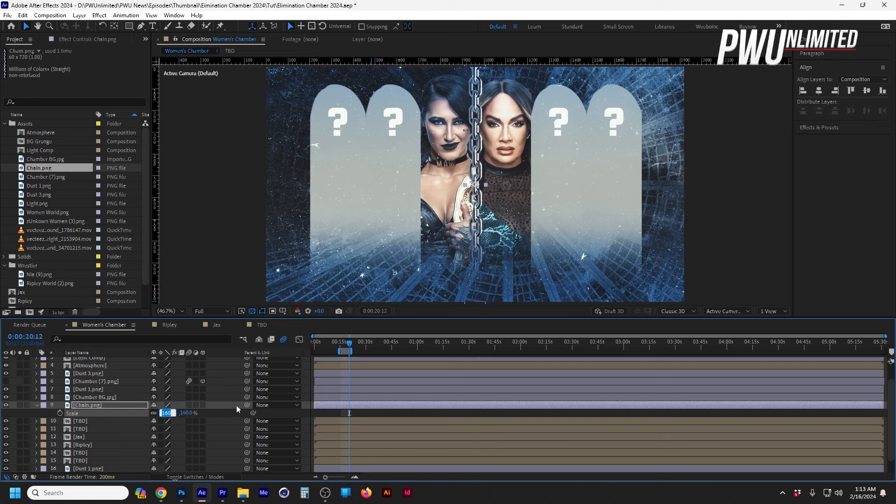
type("100")
key("Return")
Lower the chain image between the two middle strips until it runs past the frame's bottom edge.
left_click(91, 406)
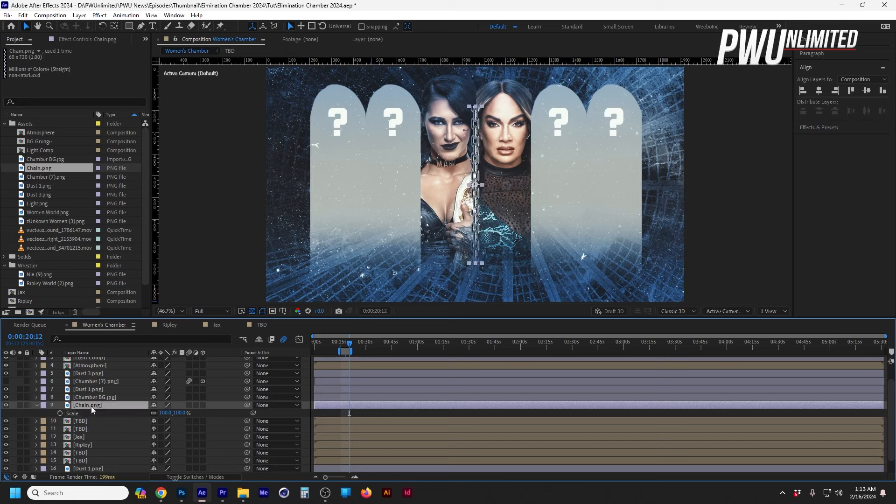
key("shift+Down")
key("shift+Down")
key("shift+Down")
key("shift+Down")
key("shift+Down")
key("shift+Down")
key("shift+Down")
key("shift+Down")
key("shift+Down")
key("shift+Down")
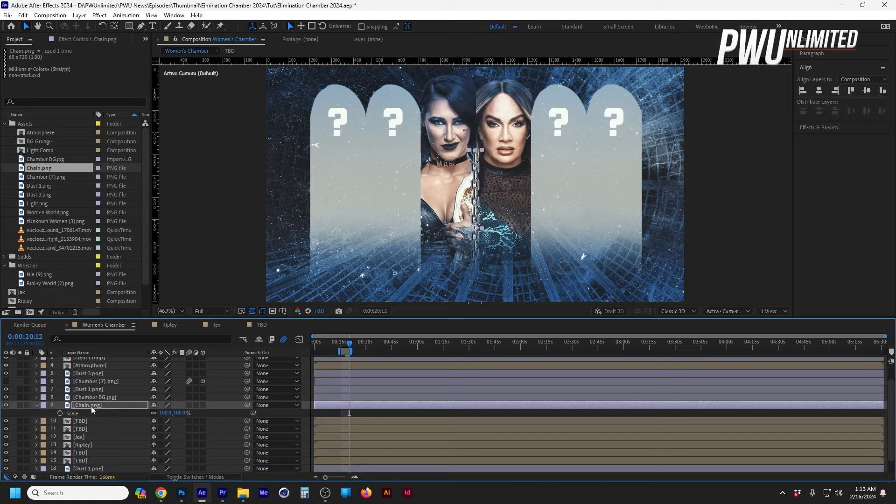
Duplicate the chain and raise the copy so its lowest link joins the top of the original chain.
left_click(91, 406)
key("ctrl+d")
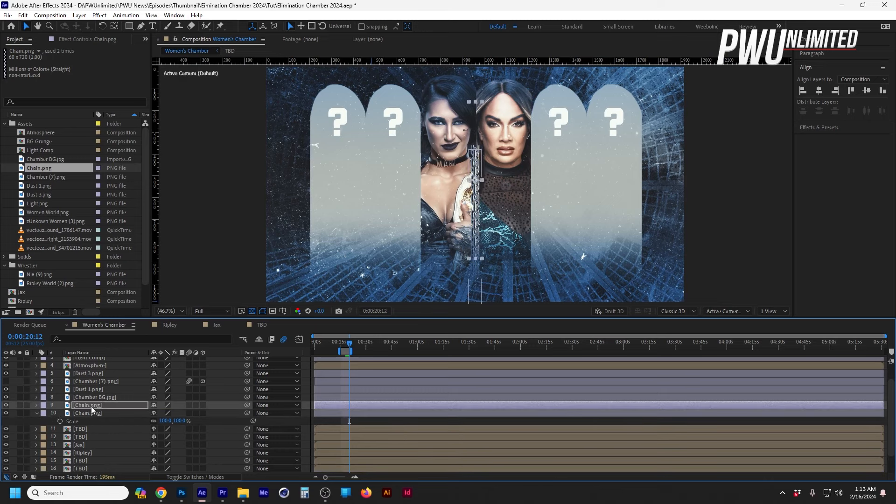
key("slash")
key("shift+Up")
key("shift+Up")
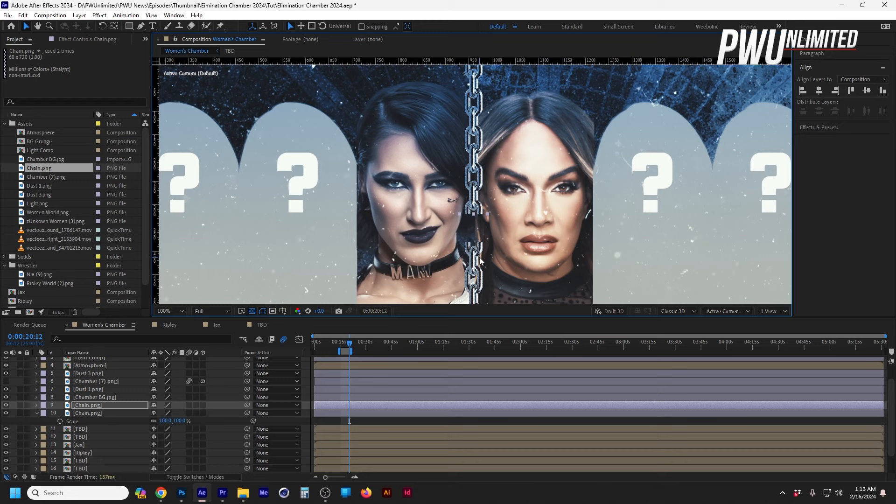
key("shift+Down")
key("shift+Down")
key("shift+Down")
key("shift+Down")
key("shift+Down")
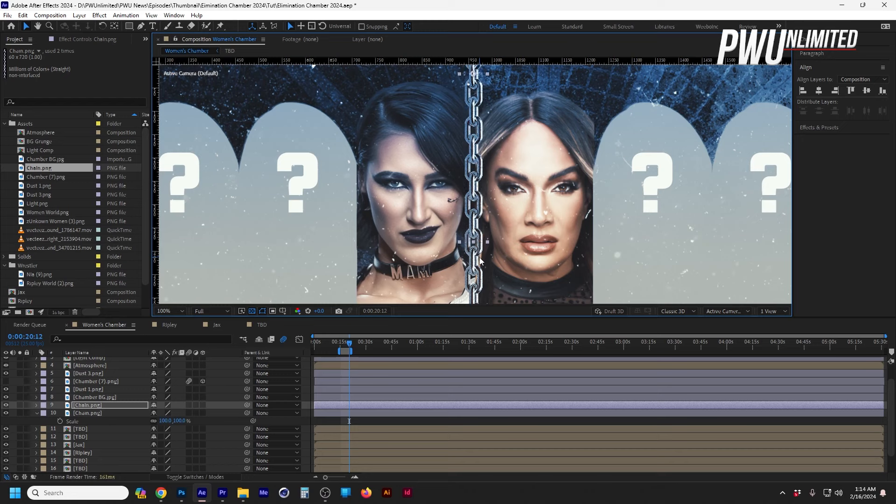
left_click(170, 312)
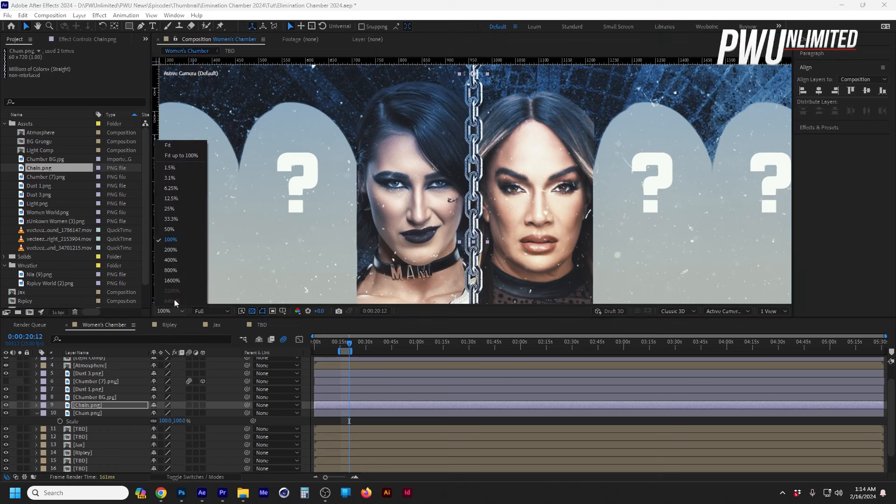
left_click(182, 156)
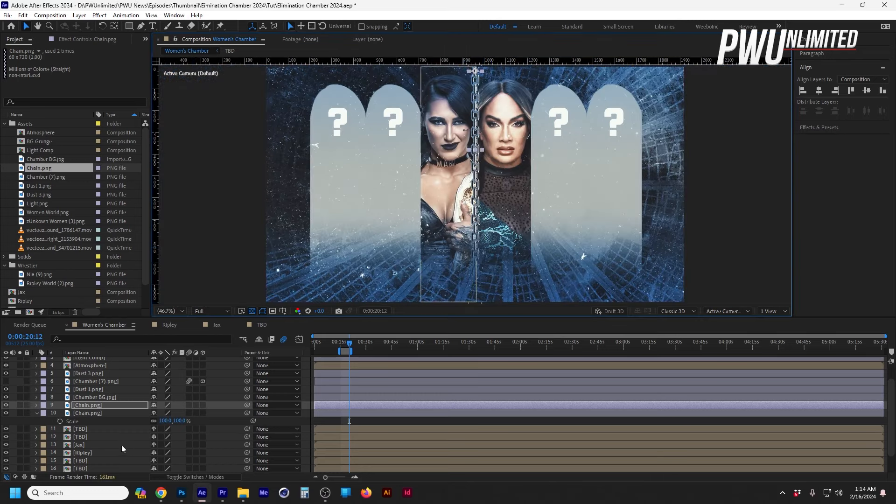
Pre-compose both chain layers into a new composition named Chain.
left_click(93, 405)
left_click(92, 411, "shift")
right_click(92, 412)
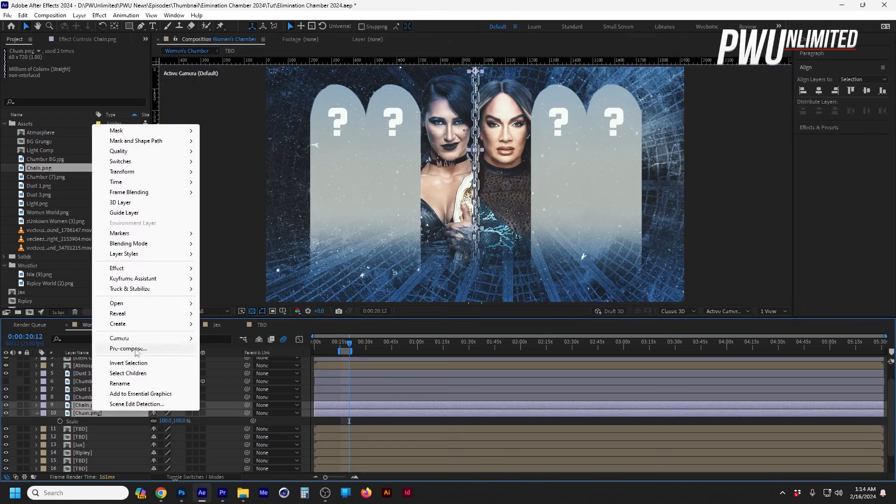
left_click(128, 348)
type("Ch")
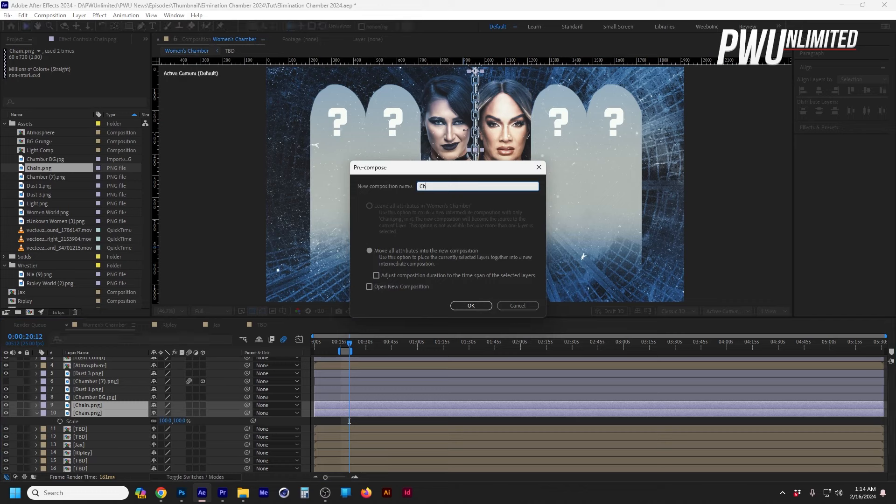
key("Return")
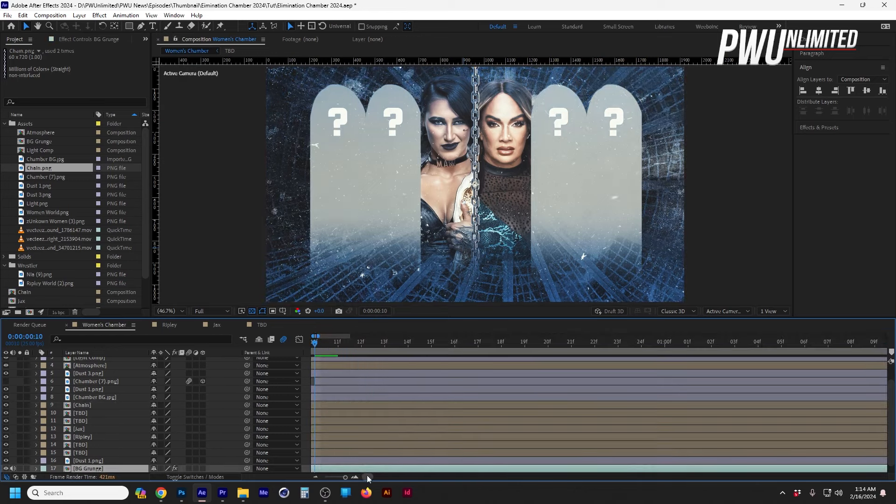
Try to shift the start of the upper Chamber BG.jpg layer to frame 10.
left_click_drag(368, 476, 318, 476)
left_click(89, 398)
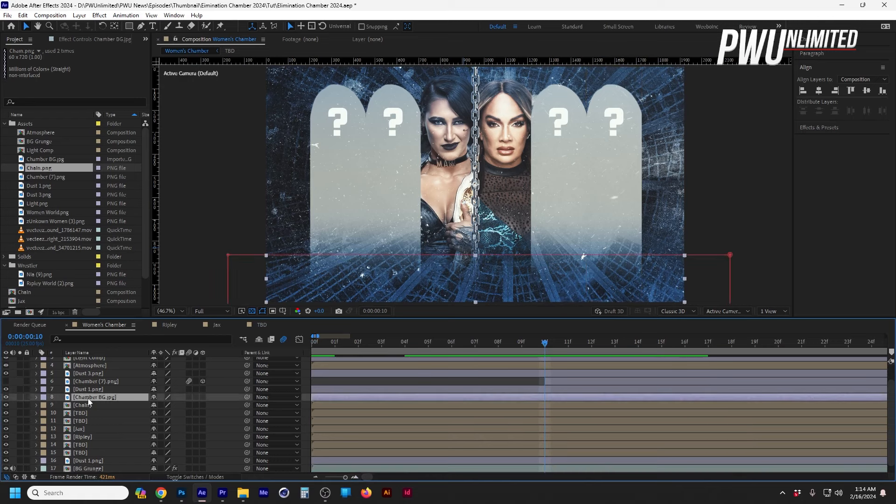
left_click_drag(354, 400, 556, 400)
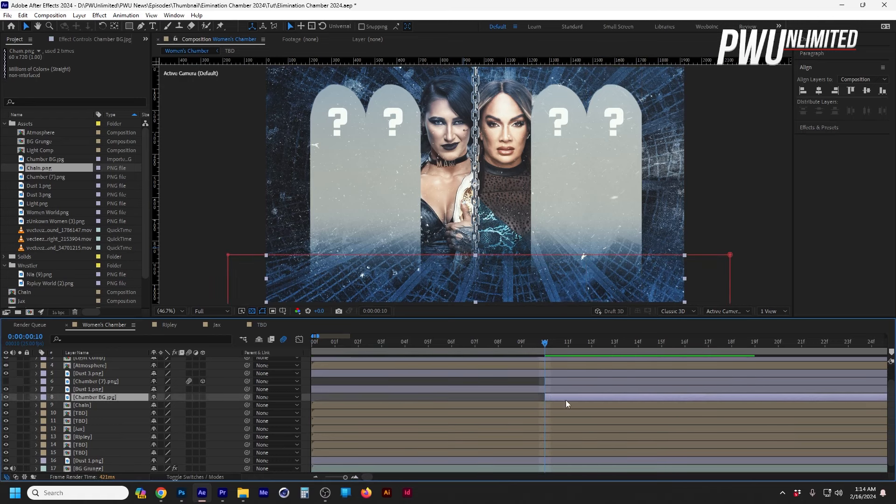
Start the Chain layer at frame 10 and keyframe its current position at frame 20.
key("shift+Page_Down")
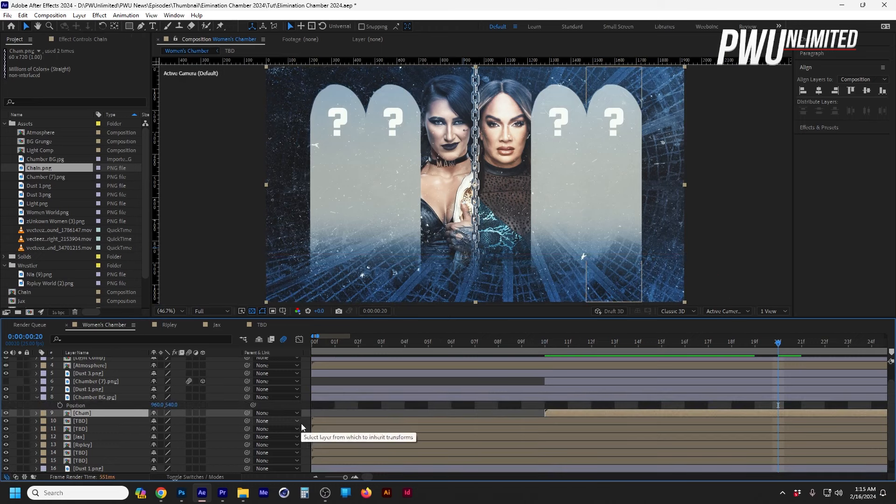
key("p")
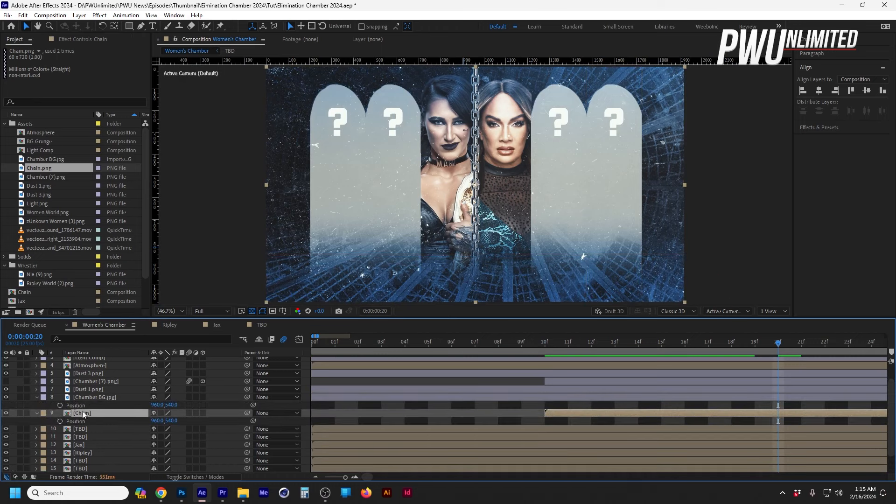
left_click(60, 421)
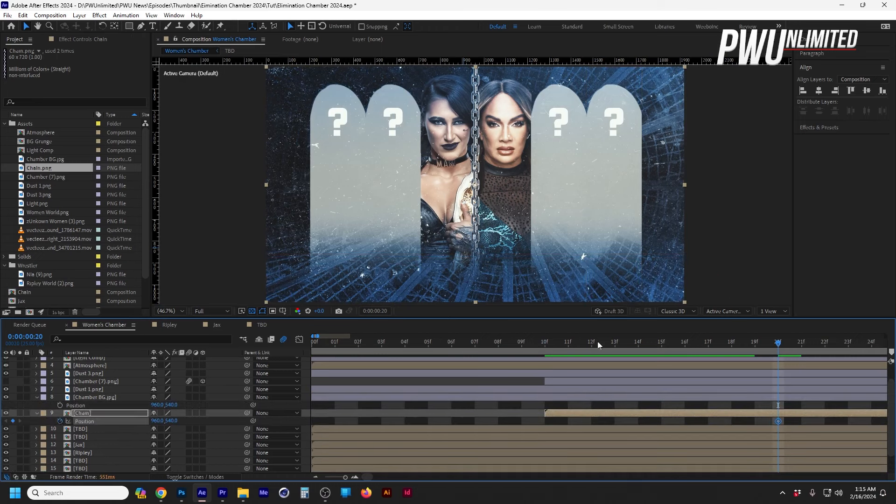
At frame 10, move the Chain layer straight down to position 960, 1620, keyframing it below the frame.
left_click(561, 348)
key("shift+Down")
key("shift+Down")
key("shift+Down")
key("shift+Down")
key("shift+Down")
key("shift+Down")
key("shift+Down")
key("shift+Down")
key("shift+Down")
key("shift+Down")
key("shift+Down")
key("shift+Down")
key("shift+Down")
key("shift+Down")
key("shift+Down")
key("shift+Down")
key("shift+Down")
key("shift+Down")
key("shift+Down")
key("shift+Down")
key("shift+Down")
key("shift+Down")
key("shift+Down")
key("shift+Down")
key("shift+Down")
key("shift+Down")
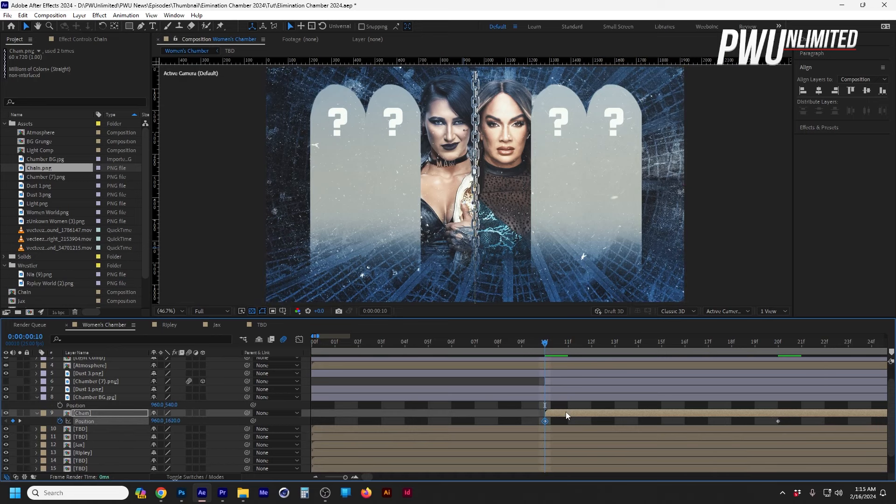
Lower the Chain layer's frame 10 position to 960, 1640 and preview its entrance from frame 8.
key("shift+Down")
key("shift+Down")
left_click(499, 347)
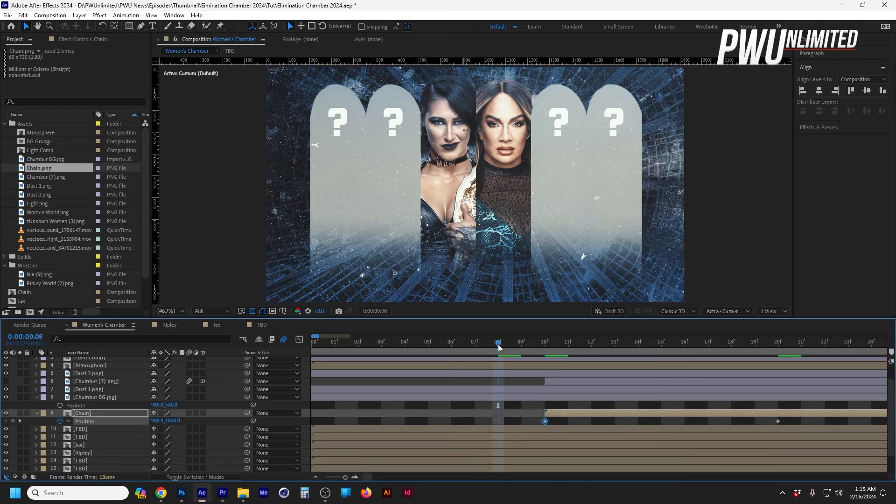
key("space")
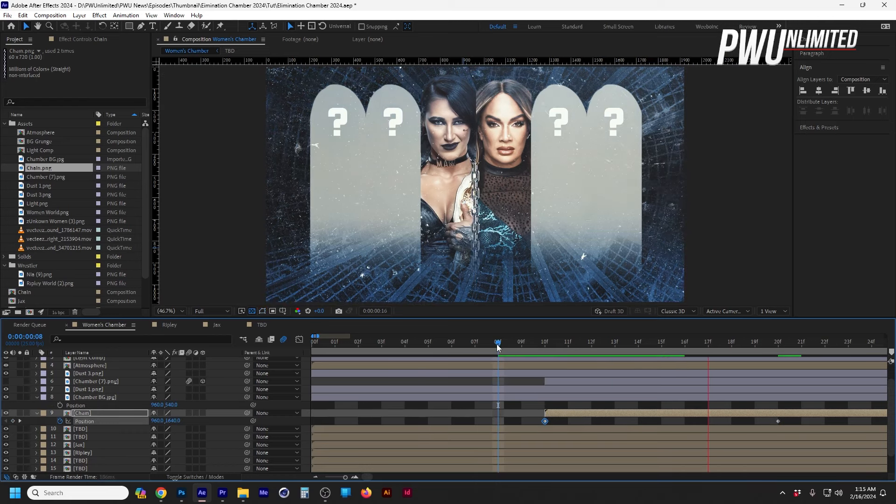
key("space")
Apply Easy Ease to both Chain position keyframes and reshape the speed graph to peak sharply at frame 10 and slow gradually toward frame 20.
left_click_drag(521, 416, 810, 428)
key("F9")
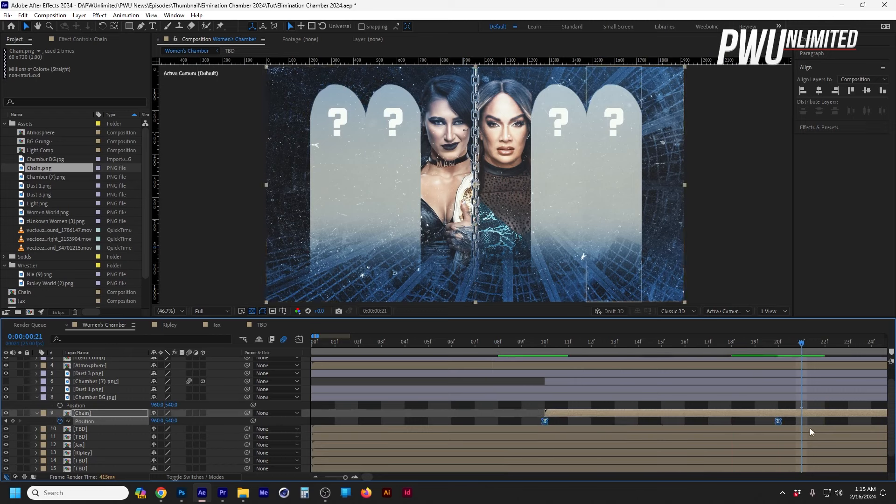
left_click(299, 339)
left_click_drag(812, 435, 527, 444)
left_click_drag(585, 451, 540, 458)
left_click_drag(740, 449, 639, 452)
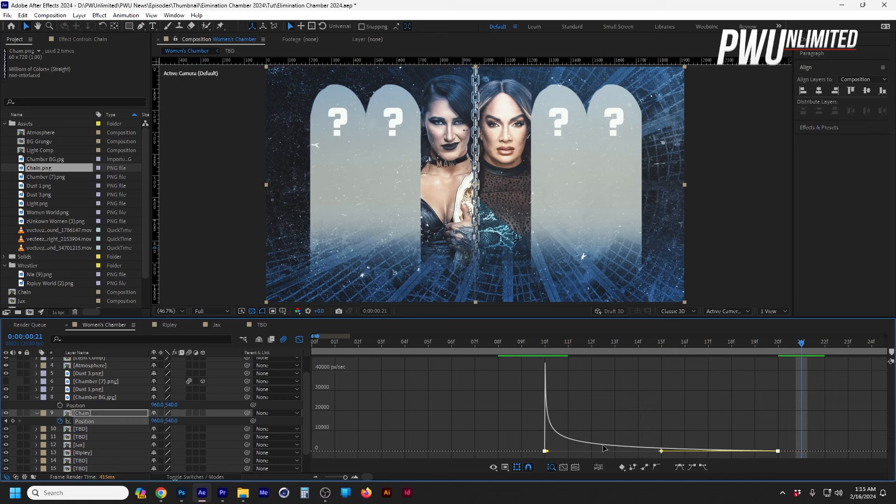
left_click(299, 340)
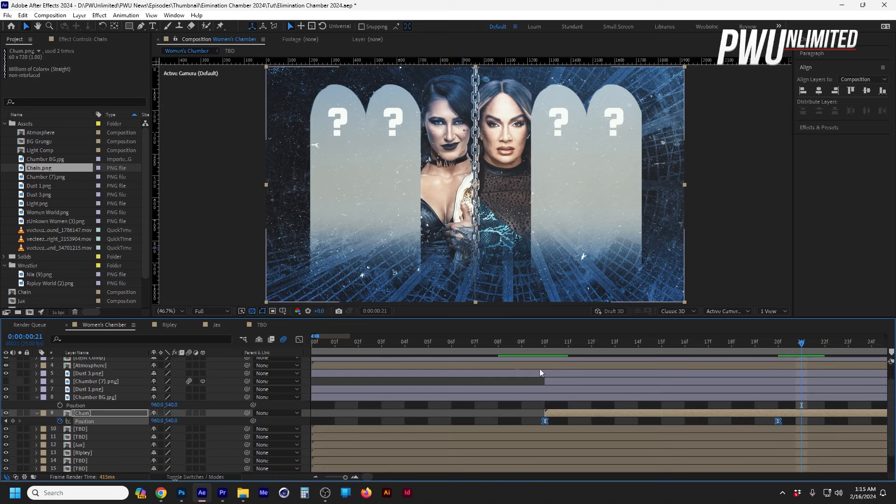
Play back the eased chain entrance from just before it starts.
left_click(405, 342)
left_click(461, 417)
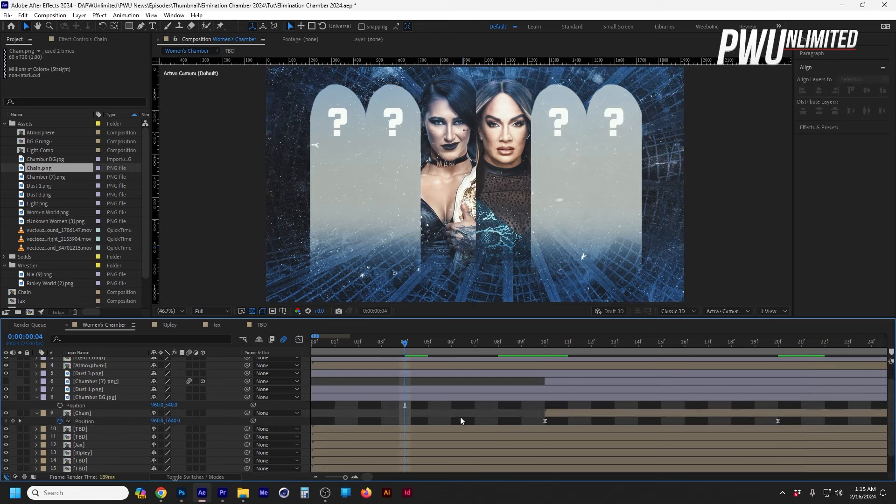
left_click(422, 343)
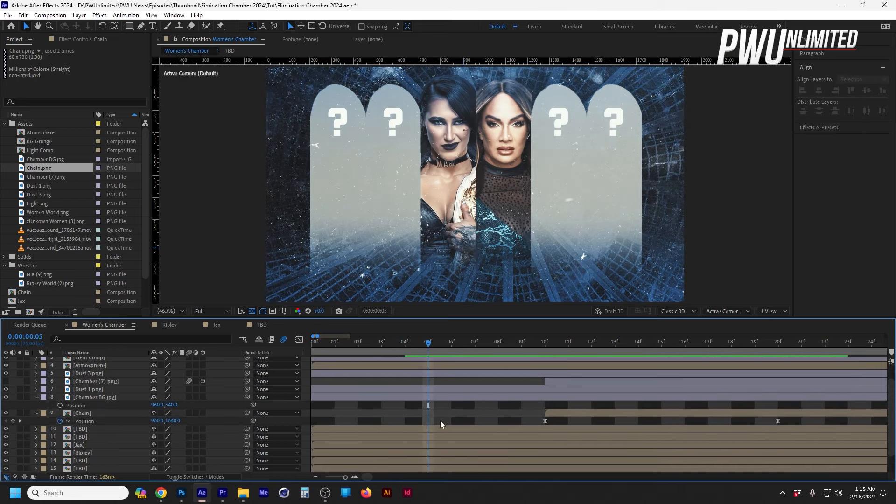
key("space")
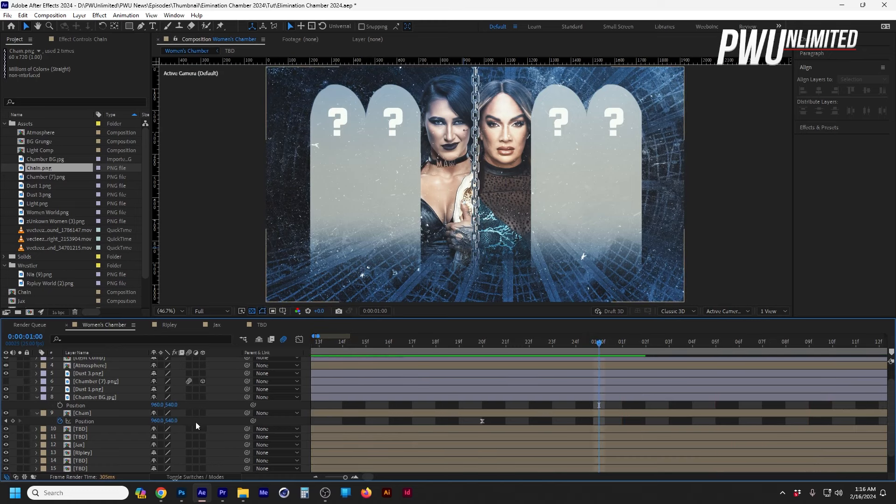
Enable motion blur on both Chain.png layers inside the Chain composition and on the Chain layer in Women's Chamber.
double_click(82, 414)
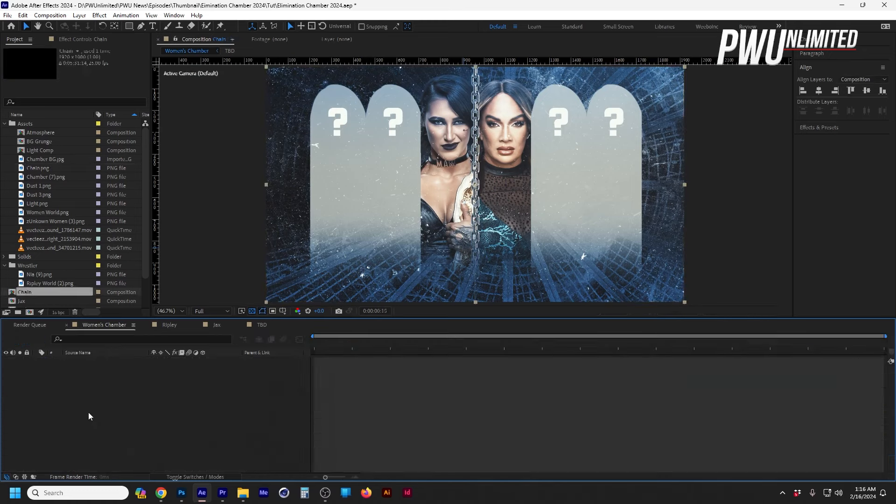
left_click_drag(188, 360, 192, 372)
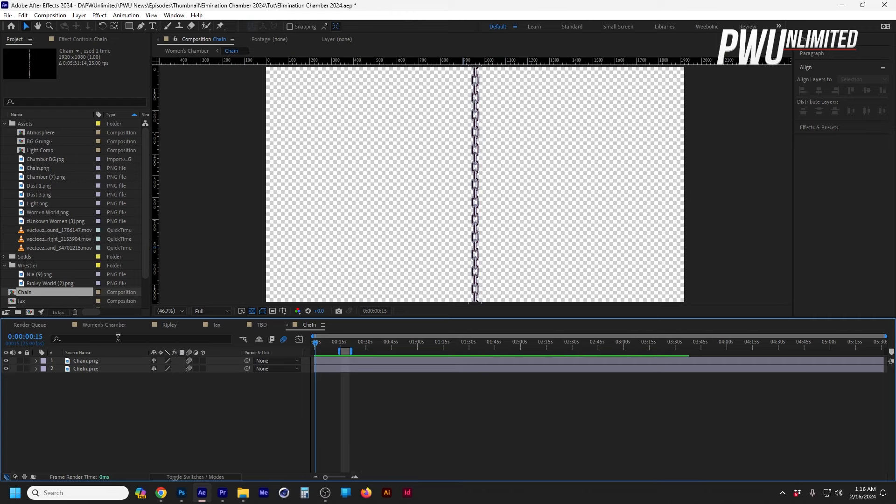
left_click(106, 325)
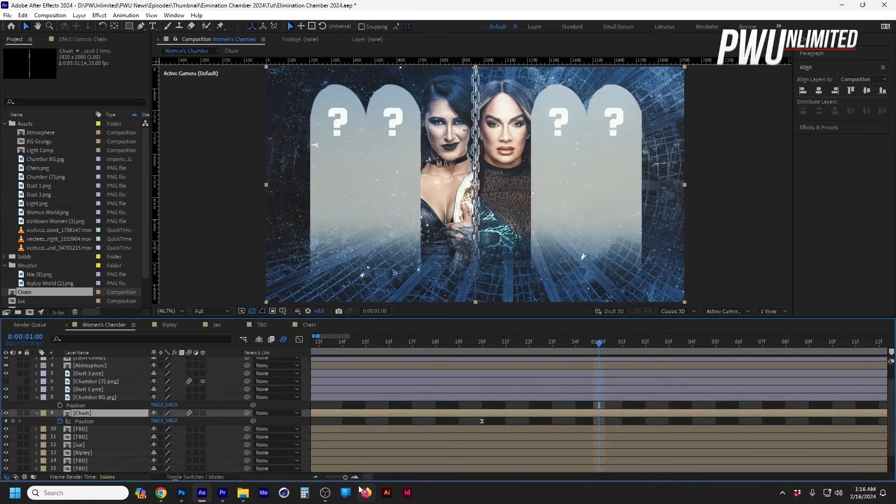
Play back the Women's Chamber composition to check the chain with motion blur.
left_click(364, 476)
left_click(462, 345)
key("space")
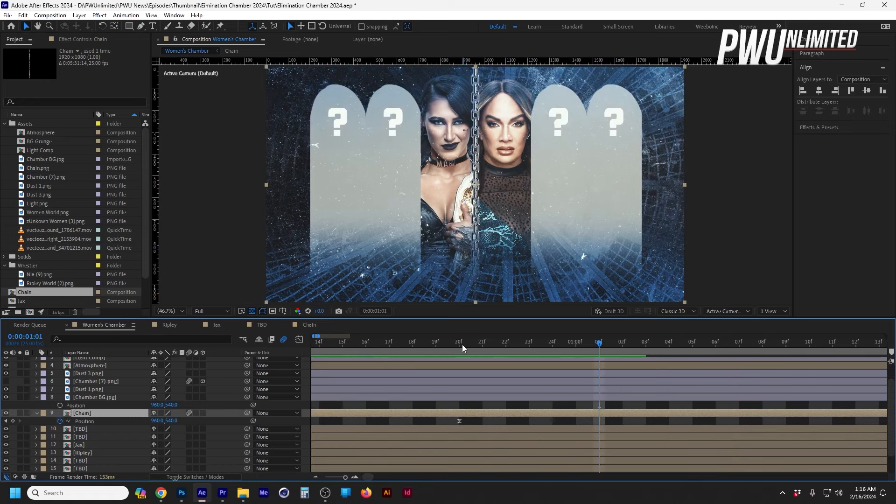
Duplicate the Chain layer and reveal the upper copy's position keyframes at frame 20.
left_click(340, 478)
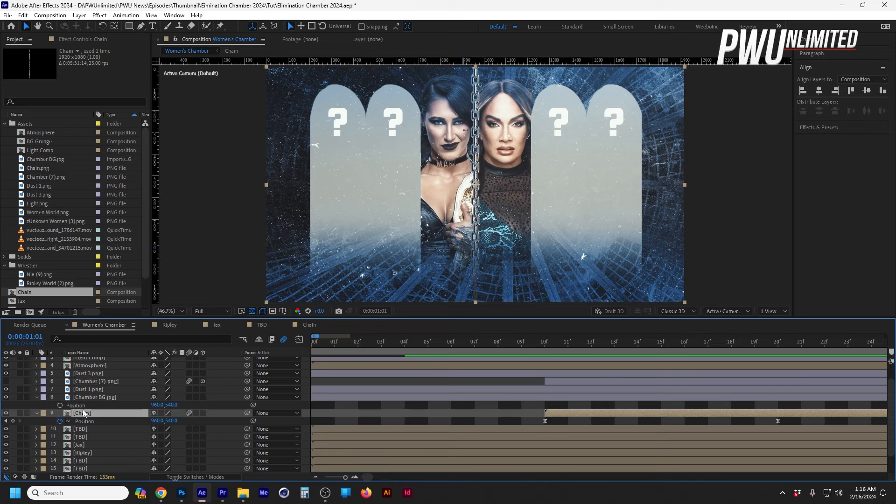
key("ctrl+d")
left_click(786, 343)
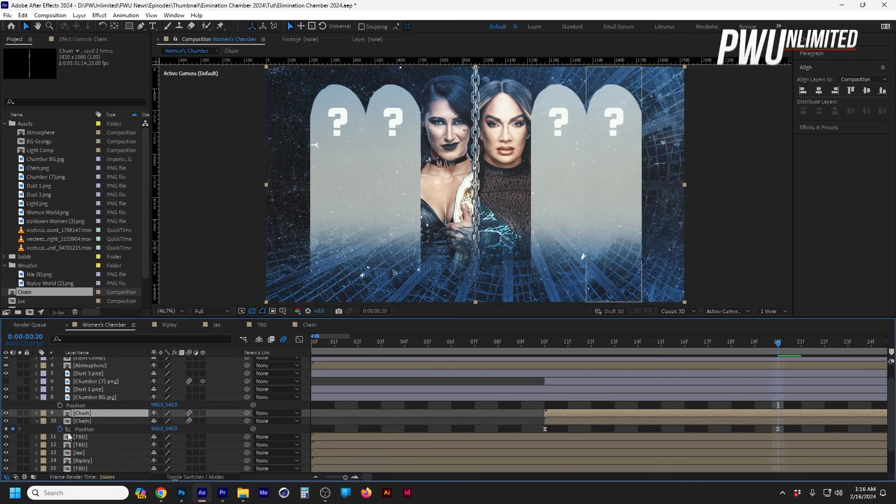
left_click(37, 421)
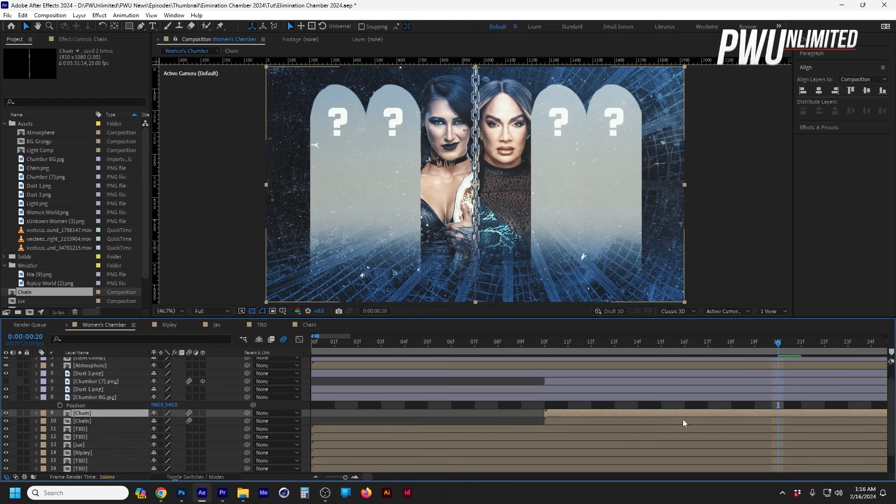
key("u")
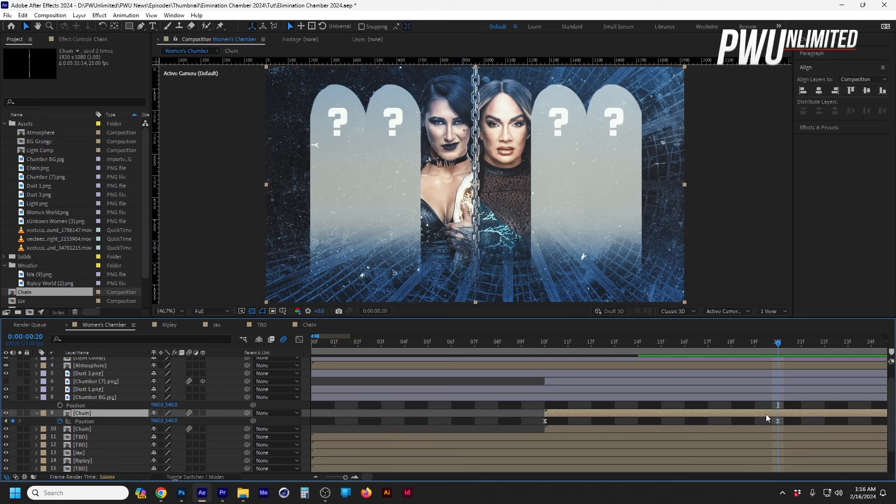
At frame 20, shift the upper Chain copy horizontally to position 200, 540, along the outer edge of the leftmost question-mark strip.
key("shift+Left")
key("shift+Left")
key("shift+Left")
key("shift+Left")
key("shift+Left")
key("shift+Left")
key("shift+Left")
key("shift+Left")
key("shift+Left")
key("shift+Left")
key("shift+Left")
key("shift+Left")
key("shift+Left")
key("shift+Left")
key("shift+Left")
key("shift+Left")
key("shift+Left")
key("shift+Left")
key("shift+Left")
key("shift+Left")
key("shift+Left")
key("shift+Left")
key("shift+Left")
key("shift+Left")
key("shift+Left")
key("shift+Left")
key("shift+Left")
key("shift+Left")
key("shift+Left")
key("shift+Left")
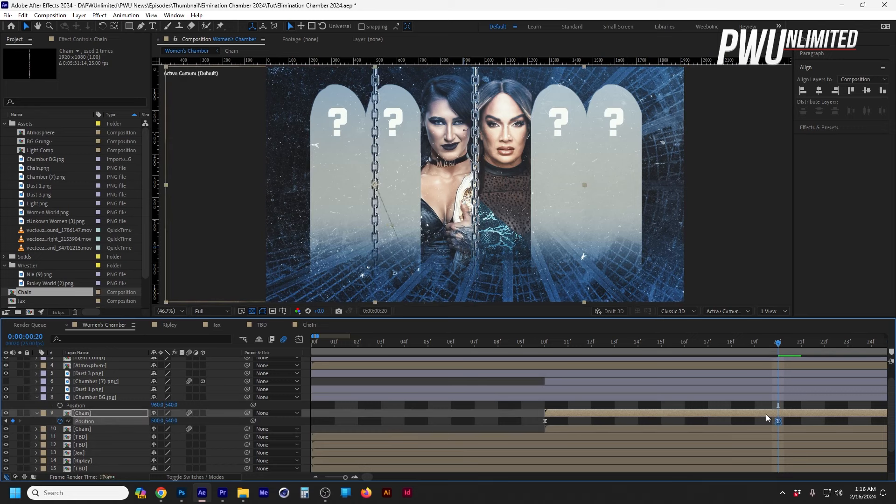
key("shift+Left")
key("shift+Left")
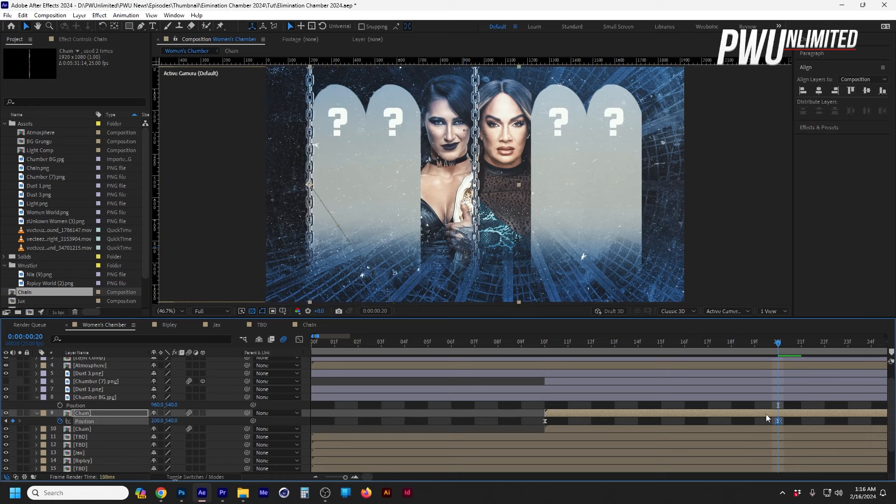
Duplicate the Chain layer twice at frame 20, shifting the copies horizontally onto the two edges of the second question-mark strip.
key("ctrl+d")
key("shift+Right")
key("shift+Right")
key("shift+Right")
key("shift+Right")
key("shift+Right")
key("shift+Right")
key("shift+Right")
key("shift+Right")
key("shift+Right")
key("shift+Right")
key("shift+Right")
key("shift+Right")
key("shift+Right")
key("shift+Right")
key("shift+Right")
key("shift+Right")
key("shift+Right")
key("shift+Right")
key("shift+Right")
key("shift+Right")
key("ctrl+f")
key("Escape")
key("ctrl+d")
key("shift+Right")
key("shift+Right")
key("shift+Right")
key("shift+Right")
key("shift+Right")
key("shift+Right")
key("shift+Right")
key("shift+Right")
key("shift+Right")
key("shift+Right")
key("shift+Right")
key("shift+Right")
key("shift+Right")
key("shift+Right")
key("shift+Right")
key("shift+Right")
key("shift+Right")
key("shift+Right")
key("shift+Right")
key("shift+Right")
Duplicate Chain three more times, shifting the copies horizontally onto Jax's outer edge and both edges of the rightmost question-mark strip.
key("ctrl+d")
key("shift+Right")
key("shift+Right")
key("shift+Right")
key("shift+Right")
key("shift+Right")
key("shift+Right")
key("shift+Right")
key("shift+Right")
key("shift+Right")
key("shift+Right")
key("shift+Right")
key("shift+Right")
key("shift+Right")
key("shift+Right")
key("shift+Right")
key("shift+Right")
key("shift+Right")
key("shift+Right")
key("shift+Right")
key("shift+Right")
key("ctrl+d")
key("shift+Right")
key("shift+Right")
key("shift+Right")
key("shift+Right")
key("shift+Right")
key("shift+Right")
key("shift+Right")
key("shift+Right")
key("shift+Right")
key("shift+Right")
key("shift+Right")
key("shift+Right")
key("shift+Right")
key("shift+Right")
key("shift+Right")
key("shift+Right")
key("shift+Right")
key("shift+Right")
key("shift+Right")
key("shift+Right")
key("ctrl+d")
key("shift+Right")
key("shift+Right")
key("shift+Right")
key("shift+Right")
key("shift+Right")
key("shift+Right")
key("shift+Right")
key("shift+Right")
key("shift+Right")
key("shift+Right")
key("shift+Right")
key("shift+Right")
key("shift+Right")
key("shift+Right")
key("shift+Right")
key("shift+Right")
key("shift+Right")
key("shift+Right")
key("shift+Right")
key("shift+Right")
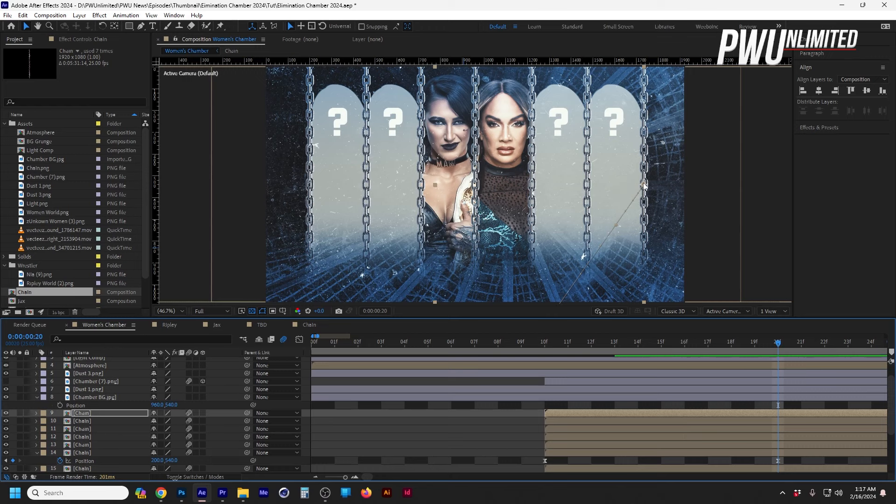
Play back the Women's Chamber composition to check how the duplicated chains enter.
left_click(497, 343)
key("space")
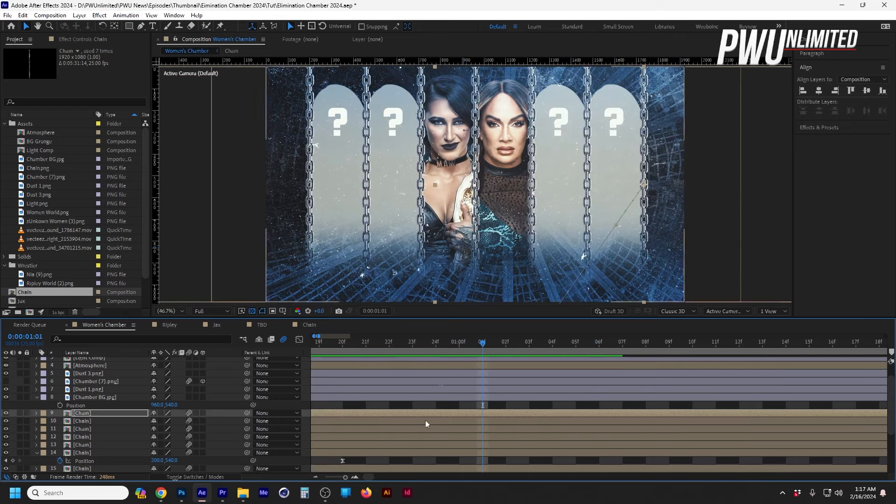
left_click_drag(367, 478, 363, 479)
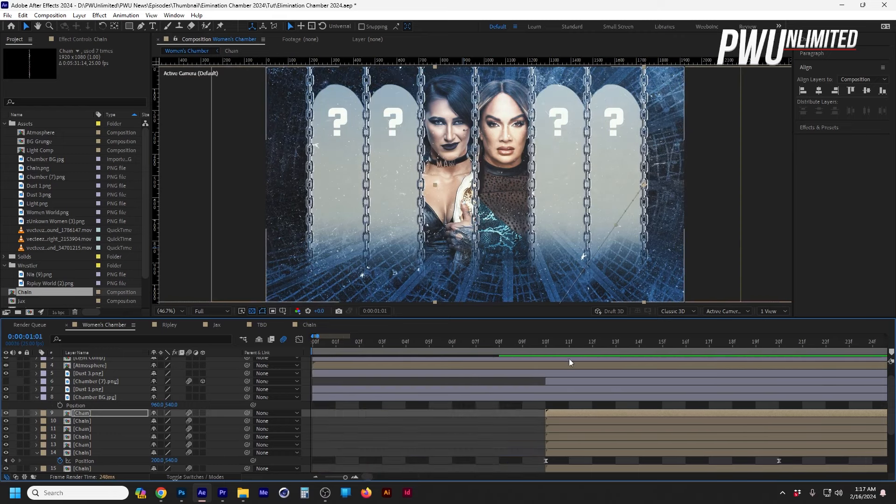
At frame 10, align the Chain copies' starting keyframes under their end positions so they rise vertically, using 200, 1640 for the leftmost.
left_click(556, 344)
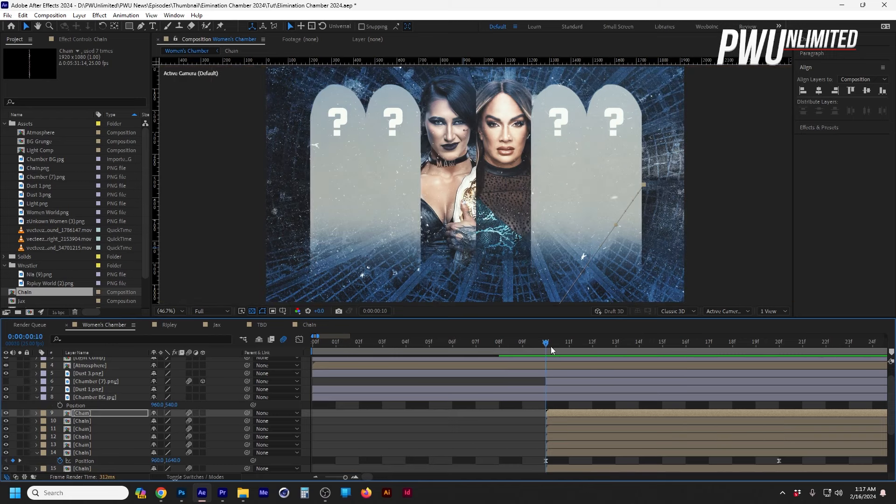
left_click(554, 414)
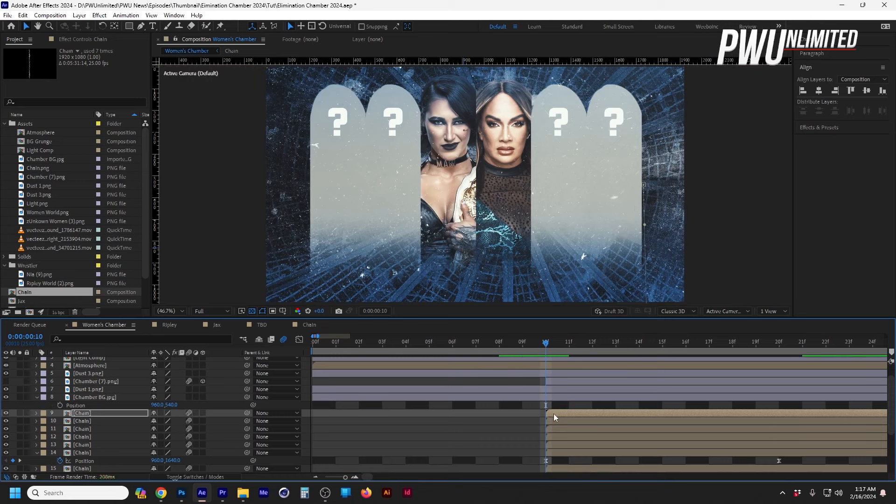
left_click(581, 422)
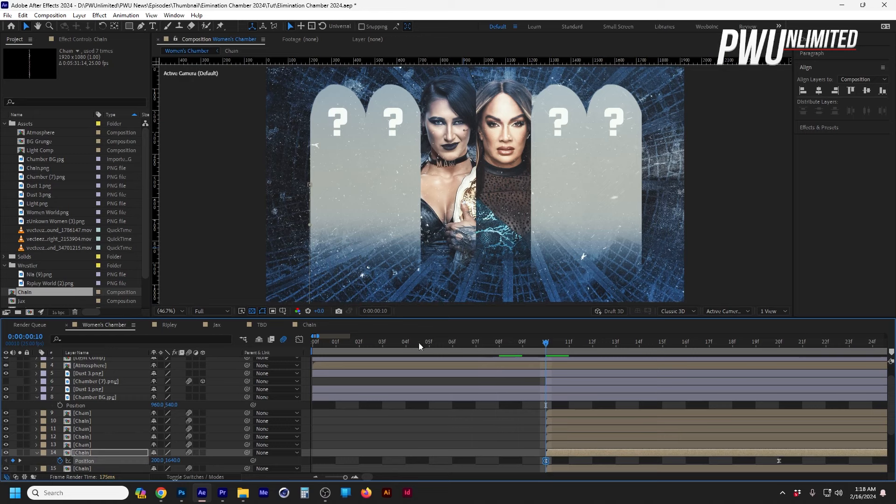
Play the Women's Chamber animation from its first frame to check all seven chains rising.
key("Home")
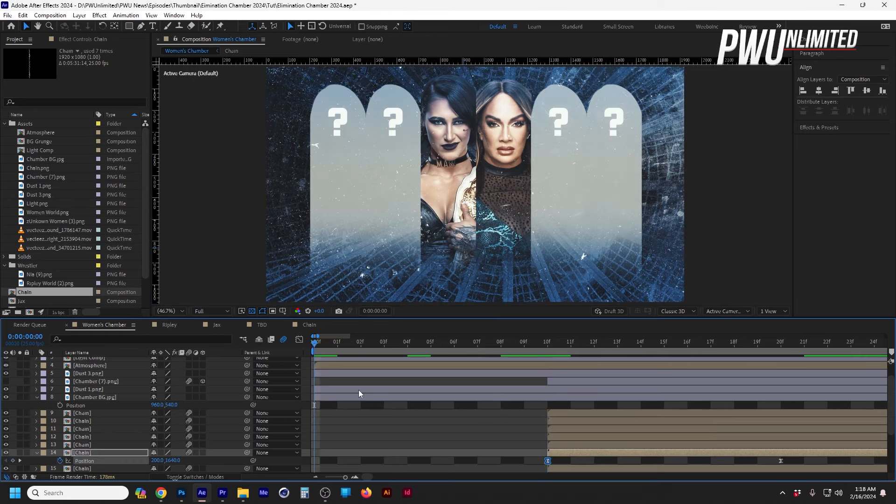
key("space")
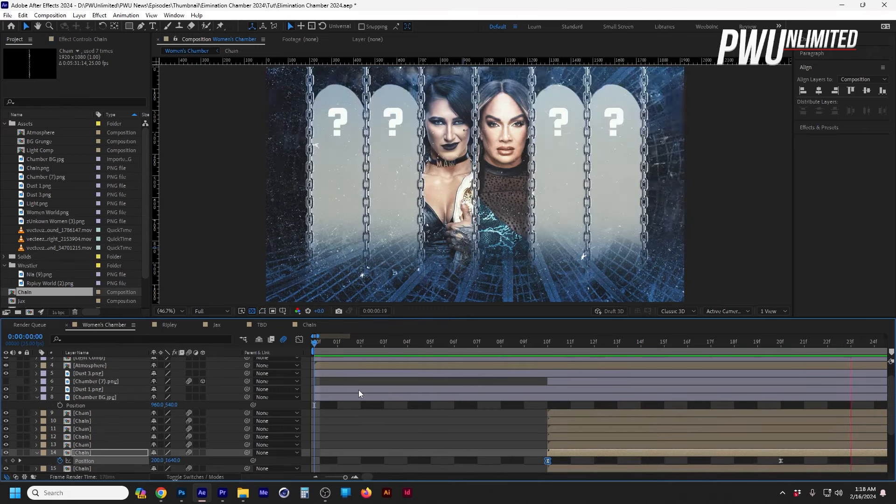
key("space")
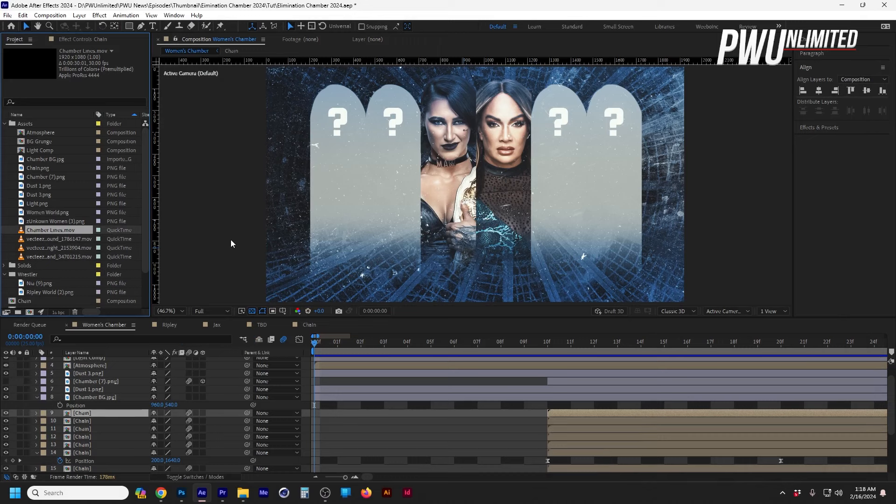
Replace the seven Chain layers in Women's Chamber with Chamber Lines.mov, placed just below Chamber BG.jpg.
left_click_drag(54, 232, 86, 411)
key("space")
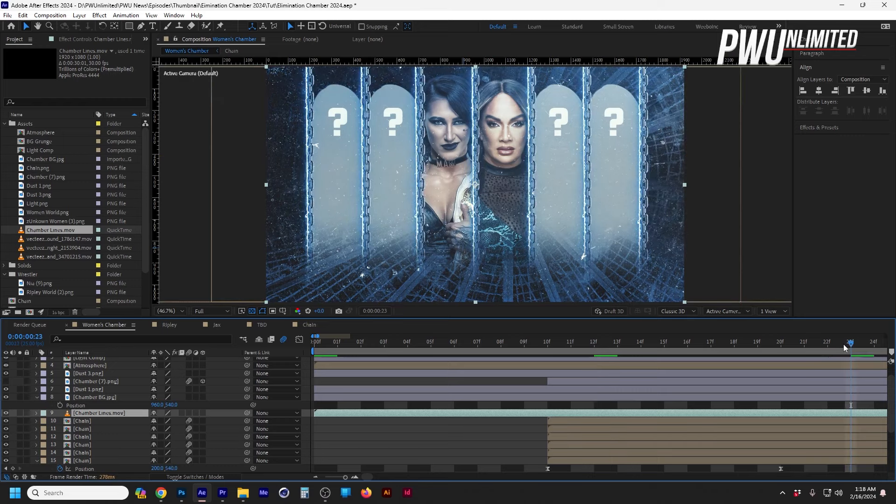
left_click(91, 422)
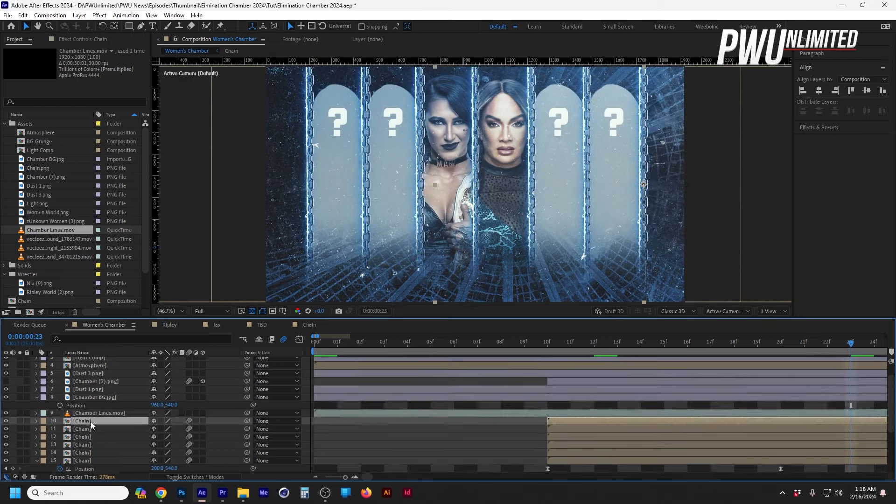
scroll(91, 422, "down", 3)
left_click(86, 429, "shift")
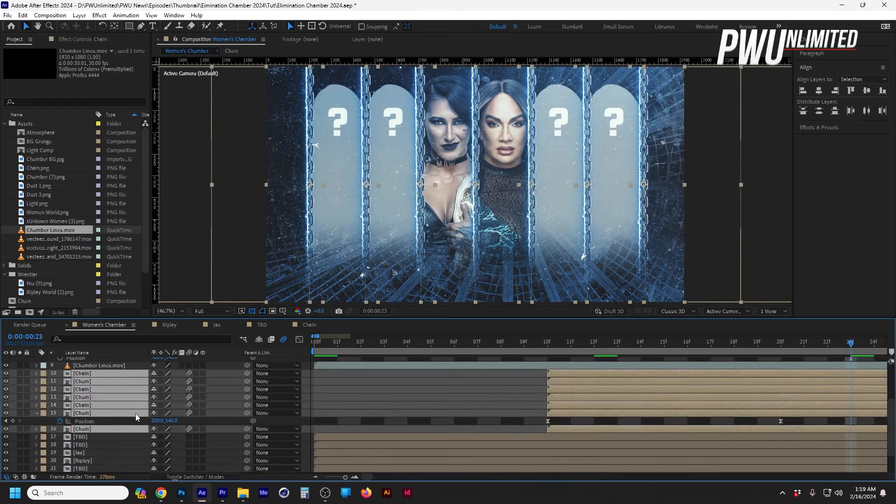
key("Delete")
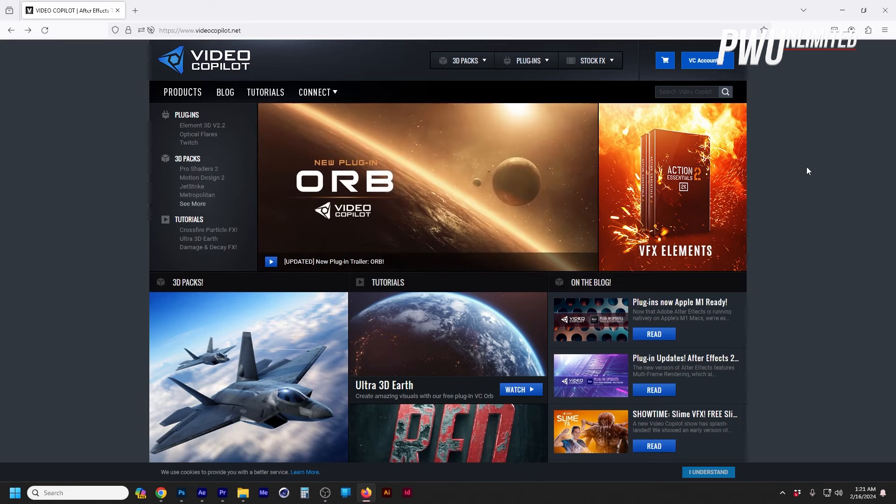
Search the Video Copilot website for saber and open the Saber Plug-in tutorial.
left_click(698, 91)
type("sab")
type("er")
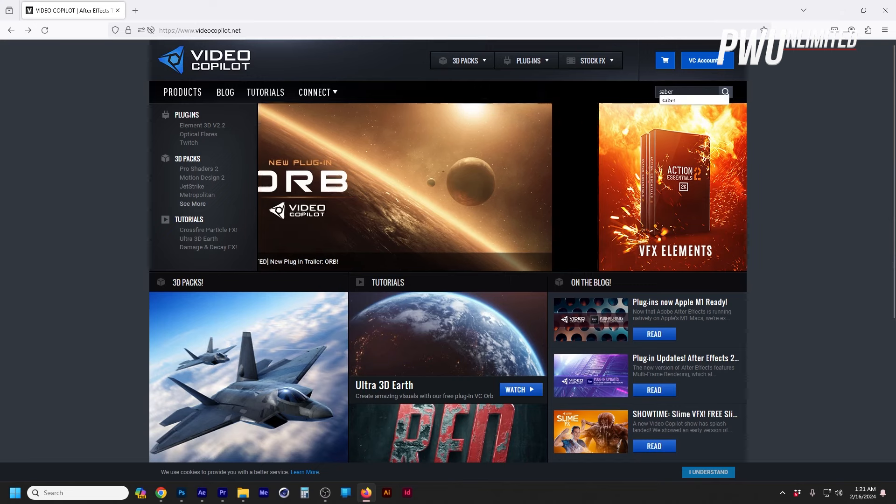
left_click(726, 93)
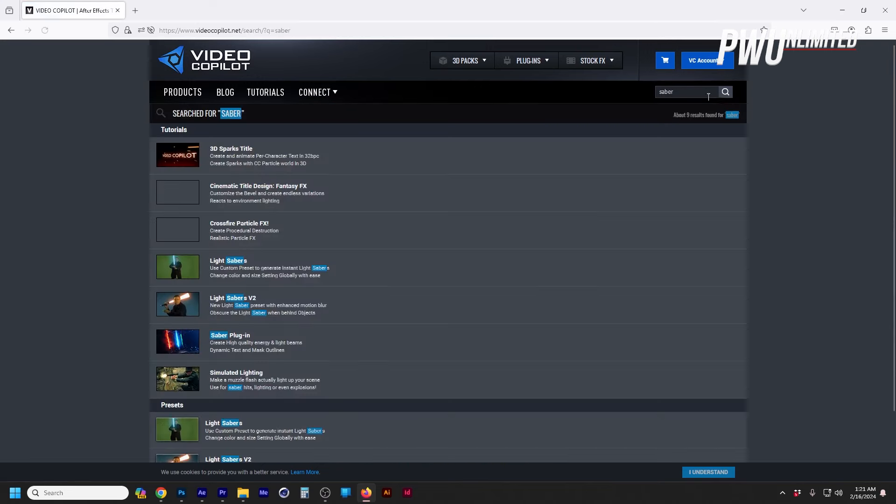
left_click(181, 343)
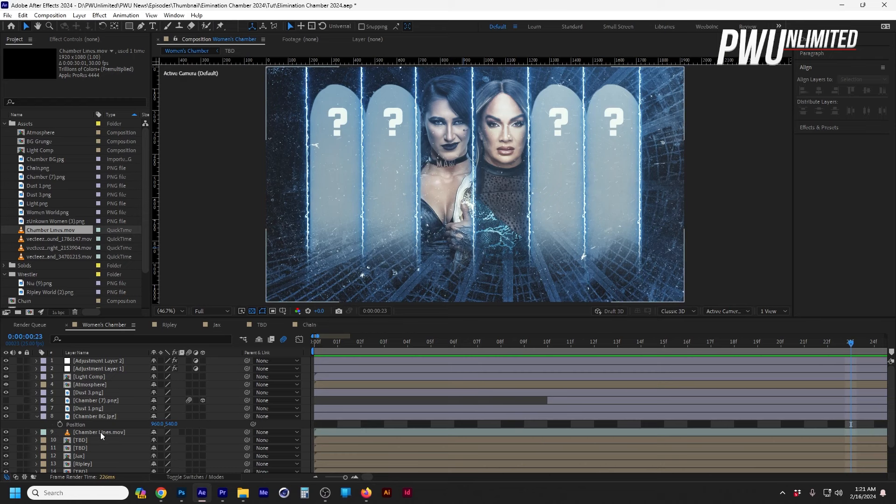
Delete the Chamber Lines.mov layer from Women's Chamber and return to the first frame.
left_click(99, 432)
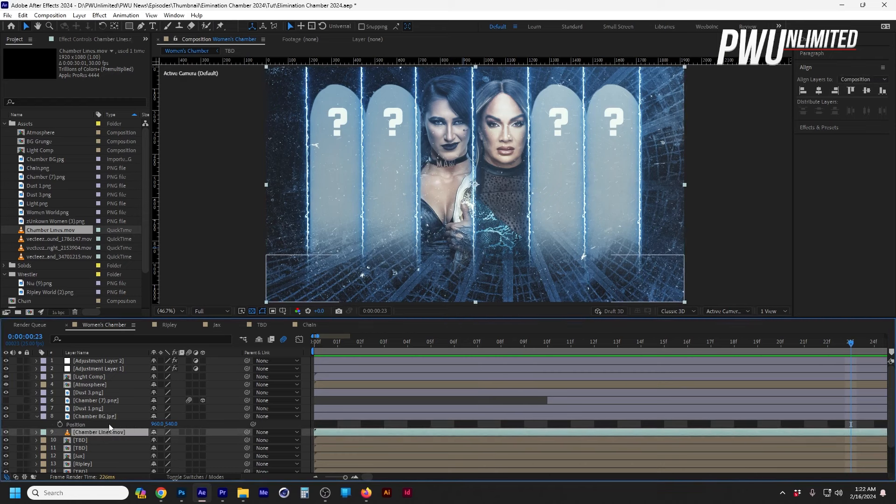
key("Delete")
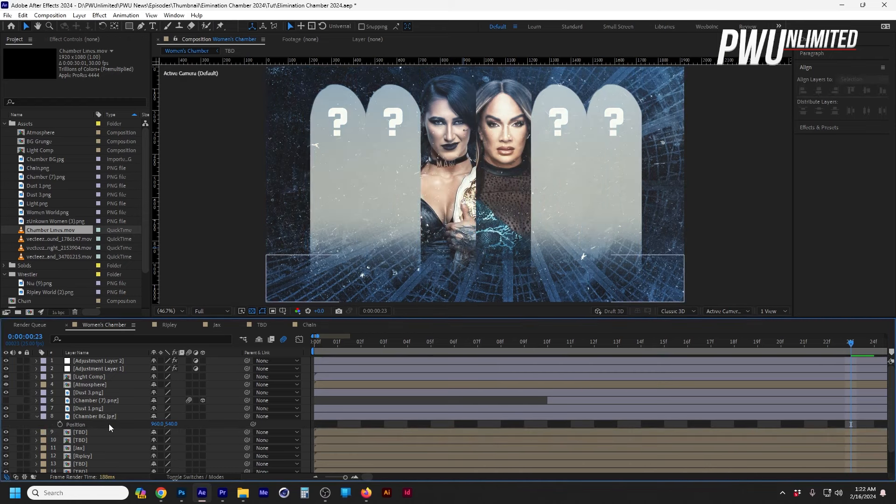
key("Home")
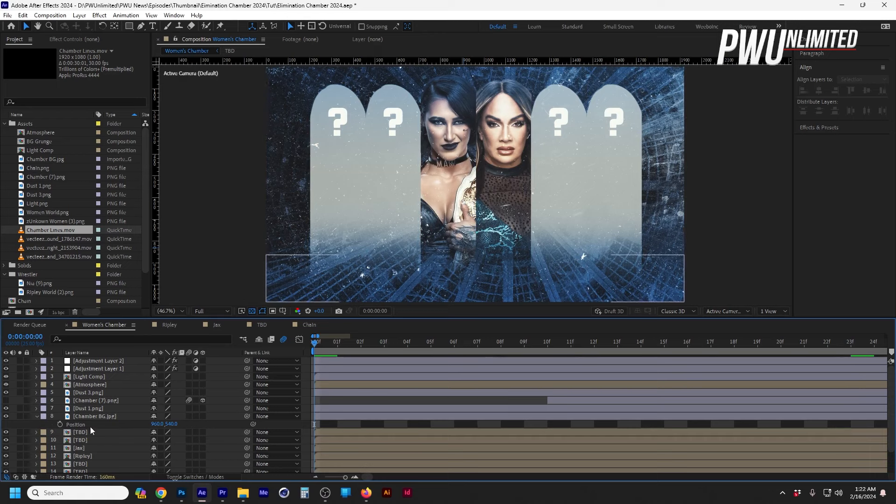
Create a black 1920 × 1080 px solid layer in the Women's Chamber composition.
left_click(79, 15)
mouse_move(94, 25)
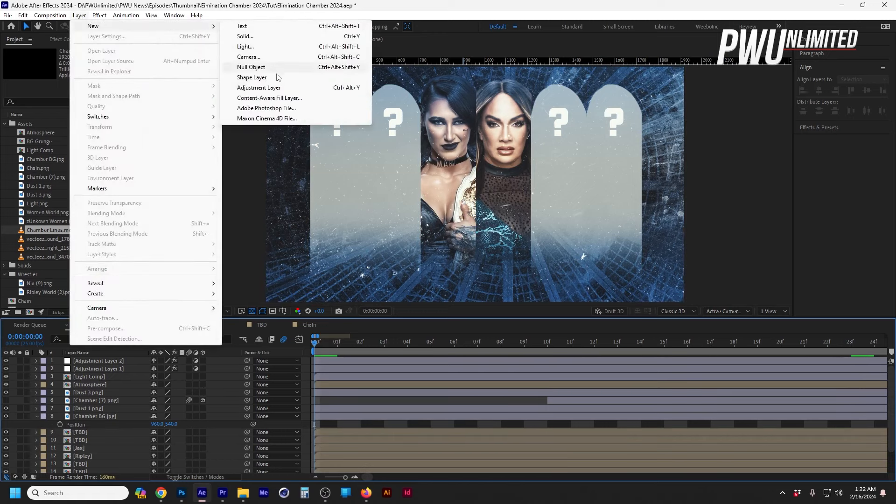
left_click(280, 36)
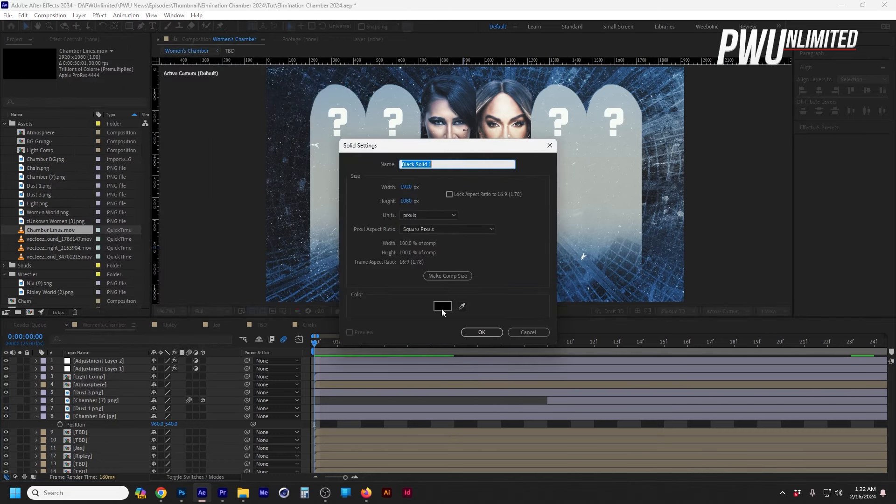
left_click(480, 333)
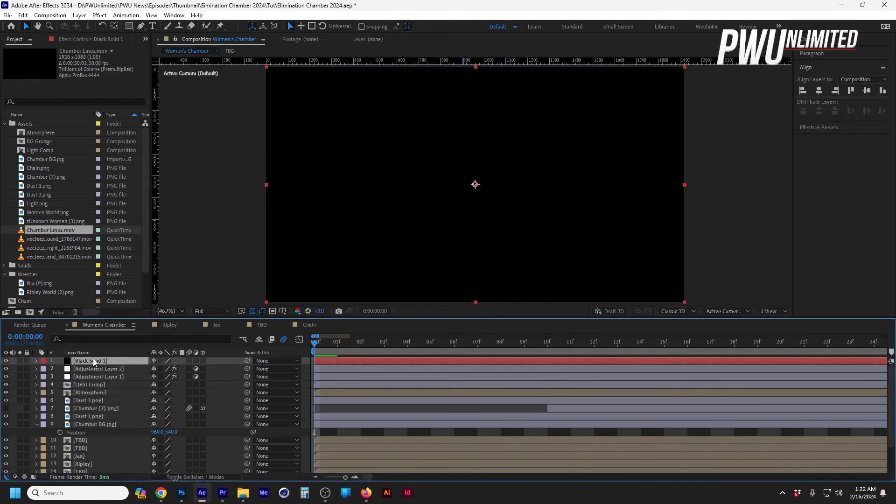
Try the black solid beneath Chamber BG.jpg with that background layer hidden, and restore the visibility and layer order.
left_click_drag(94, 358, 94, 428)
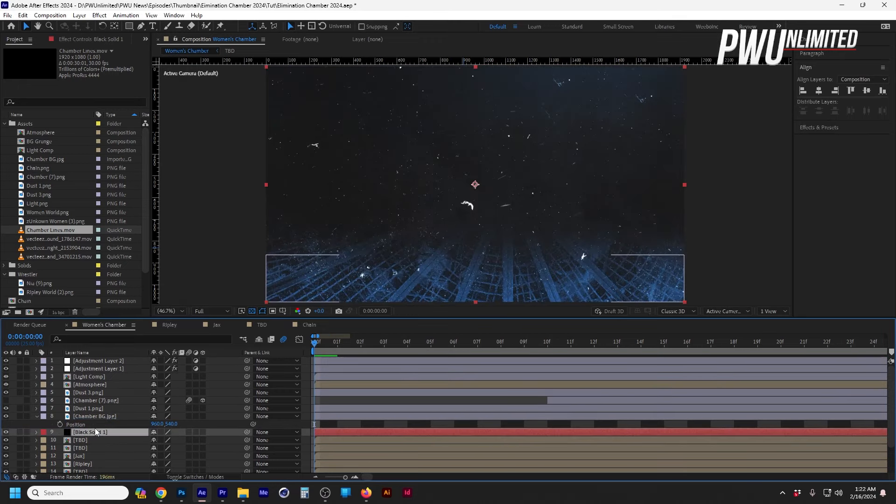
left_click(6, 417)
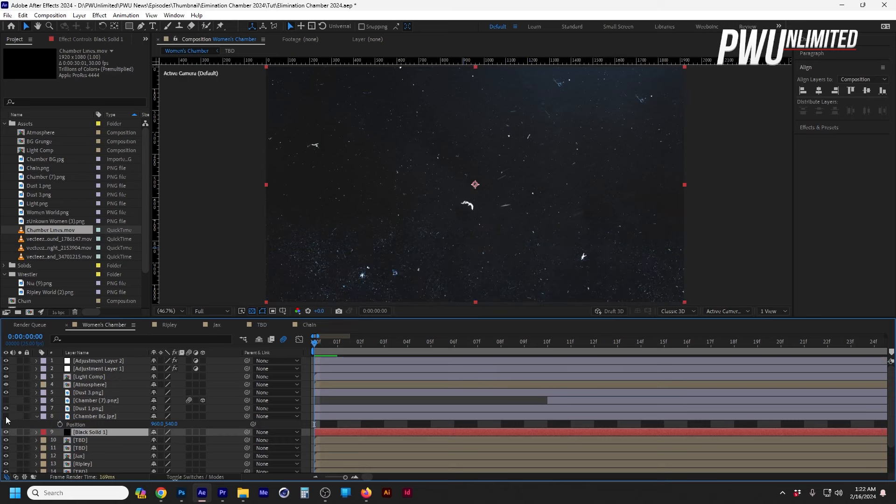
left_click(6, 416)
left_click_drag(88, 433, 102, 361)
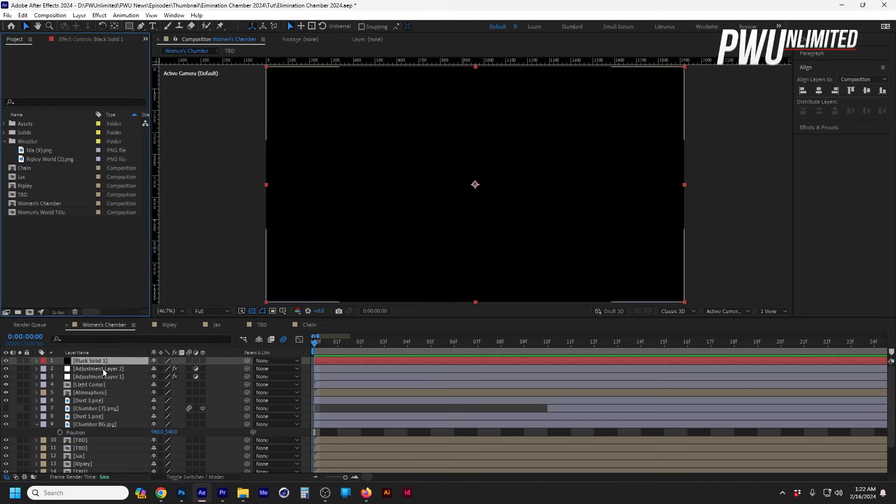
Apply the Video Copilot Saber effect to the black solid.
left_click(104, 362)
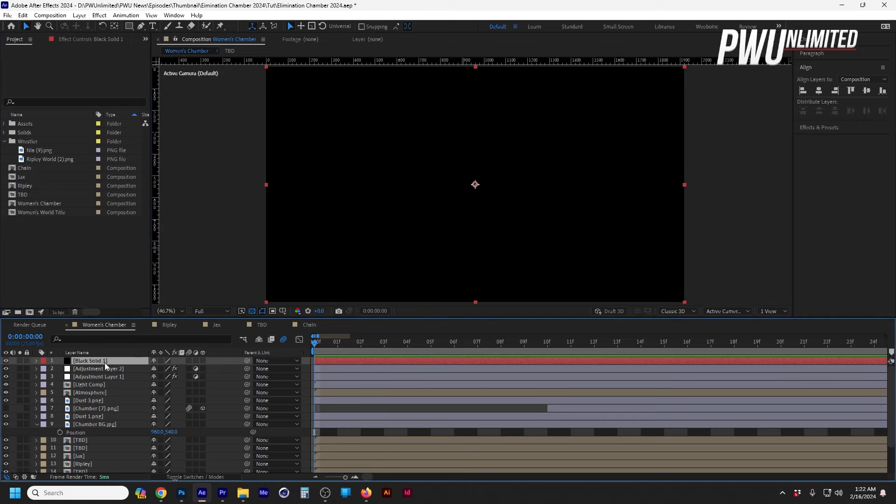
left_click(99, 17)
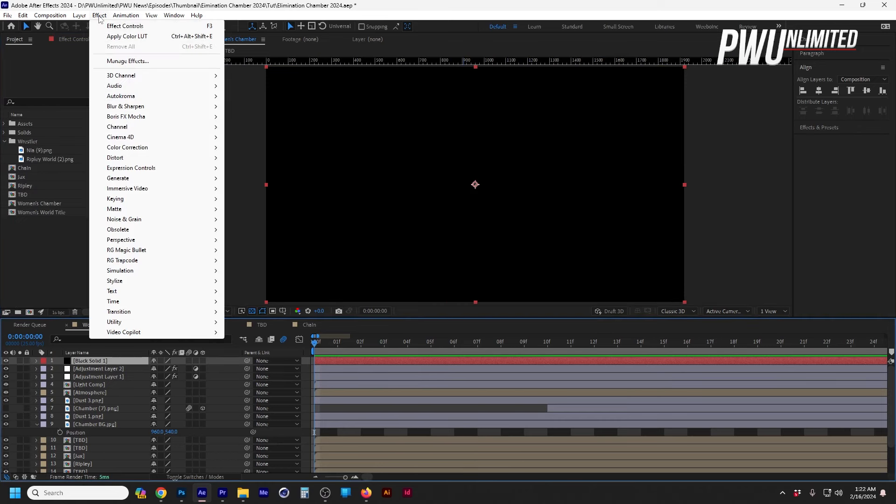
mouse_move(143, 336)
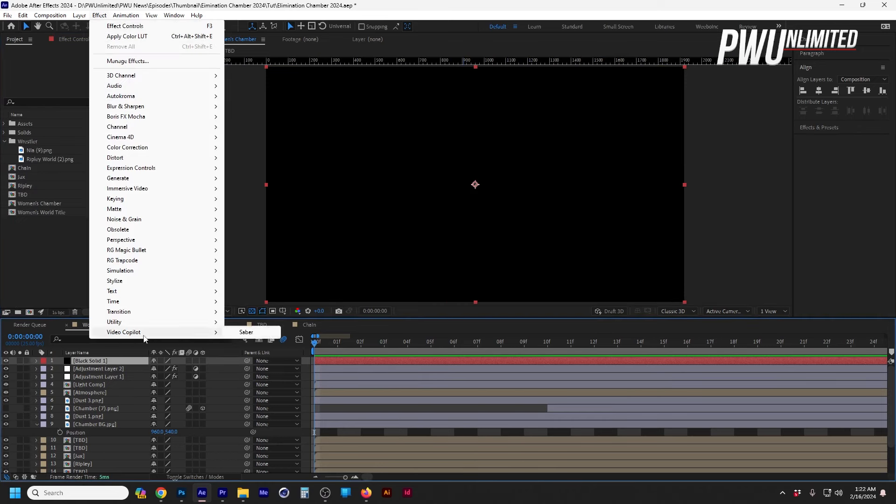
left_click(246, 333)
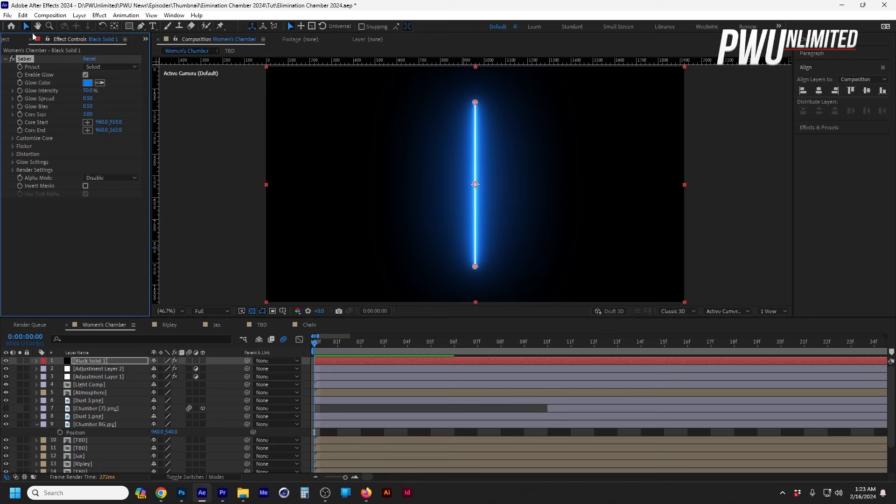
Try the Energy, Fuel, Meteor, Protocol and Soft Smoke presets on the black solid's Saber effect.
left_click(111, 68)
left_click(133, 97)
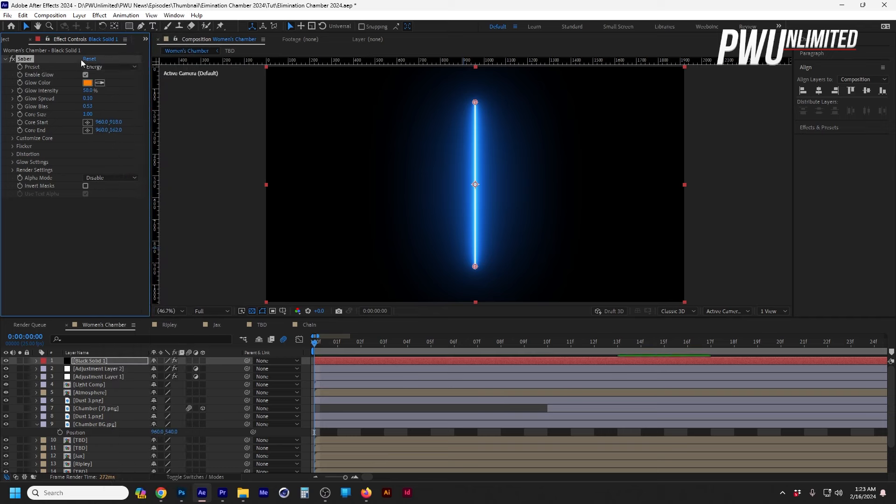
left_click(112, 68)
left_click(135, 148)
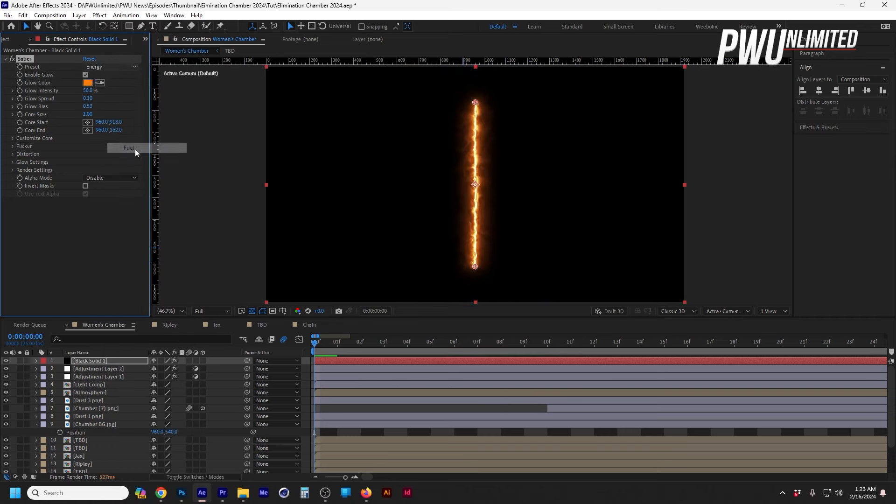
left_click(107, 65)
left_click(178, 245)
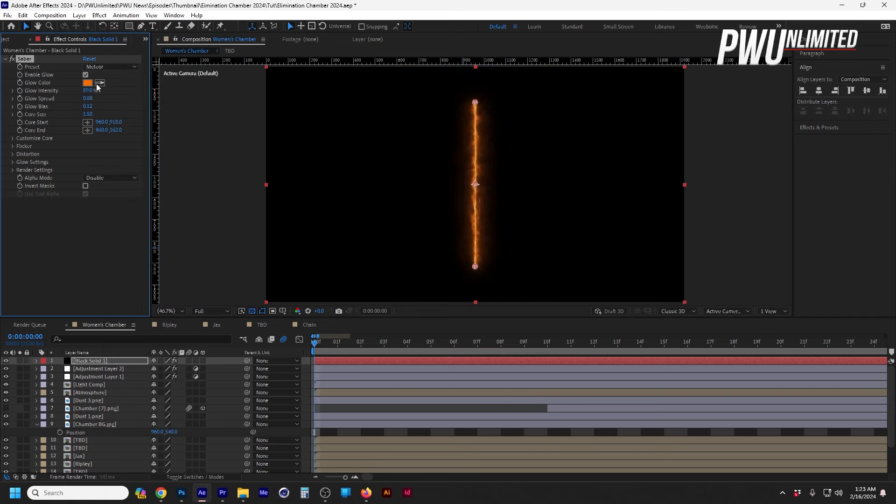
left_click(114, 67)
left_click(140, 345)
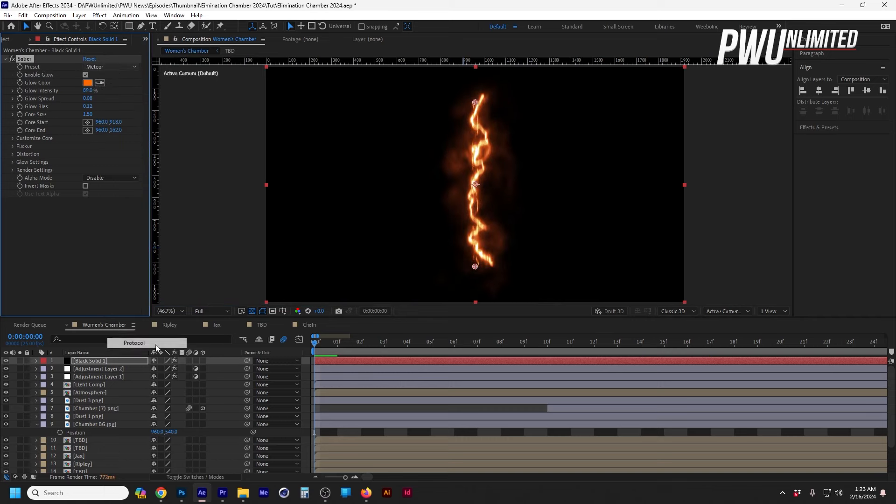
left_click(120, 66)
left_click(147, 396)
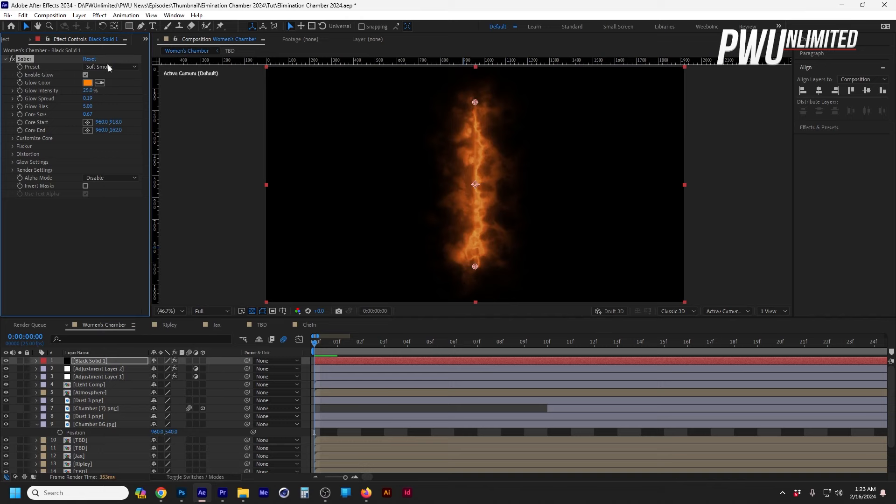
Apply the Hard Core preset to Saber with Glow Intensity 40% and Core Size 1.70.
left_click(109, 68)
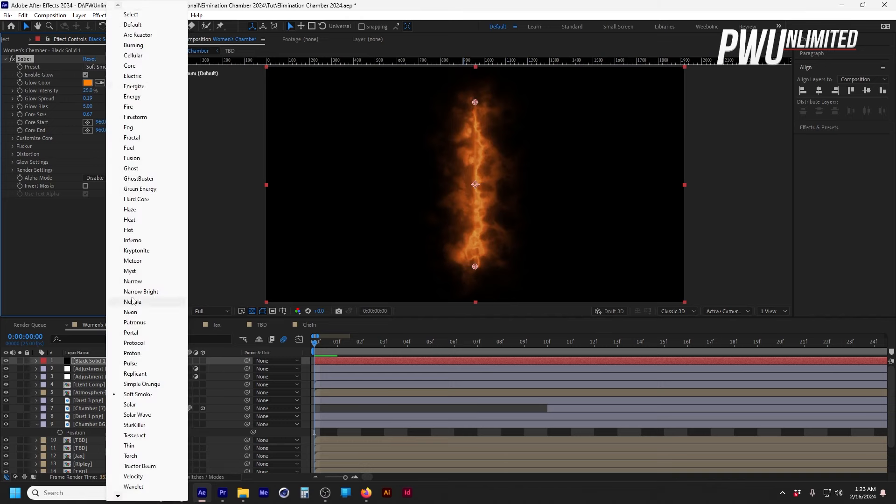
left_click(136, 199)
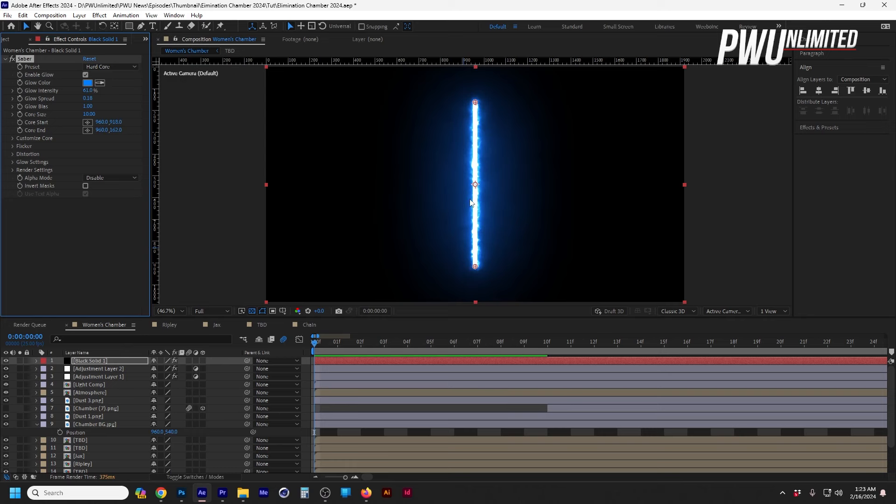
left_click(88, 91)
type("40")
key("Return")
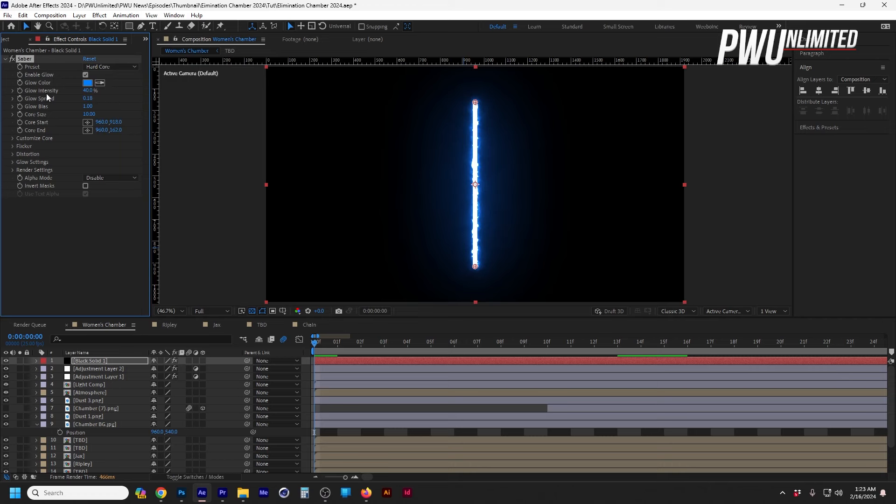
left_click(89, 114)
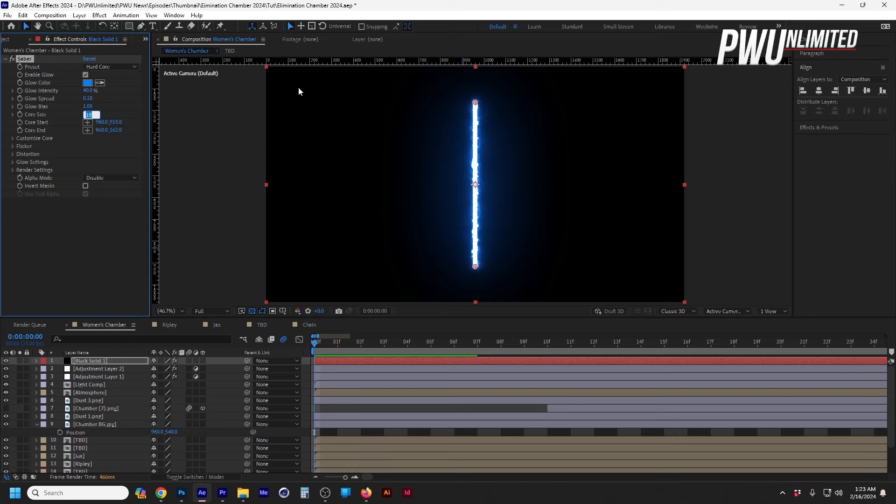
type("17")
key("Return")
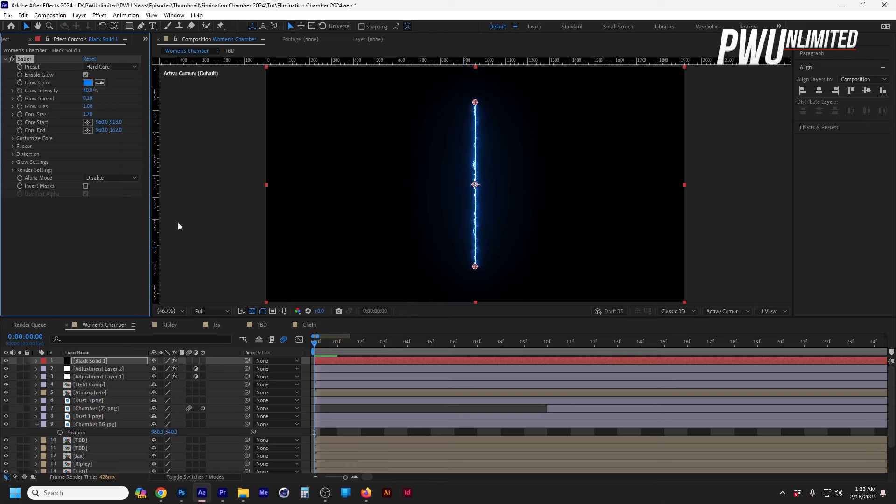
Set the Composite Settings in Saber's Render Settings to Transparent.
left_click(109, 159)
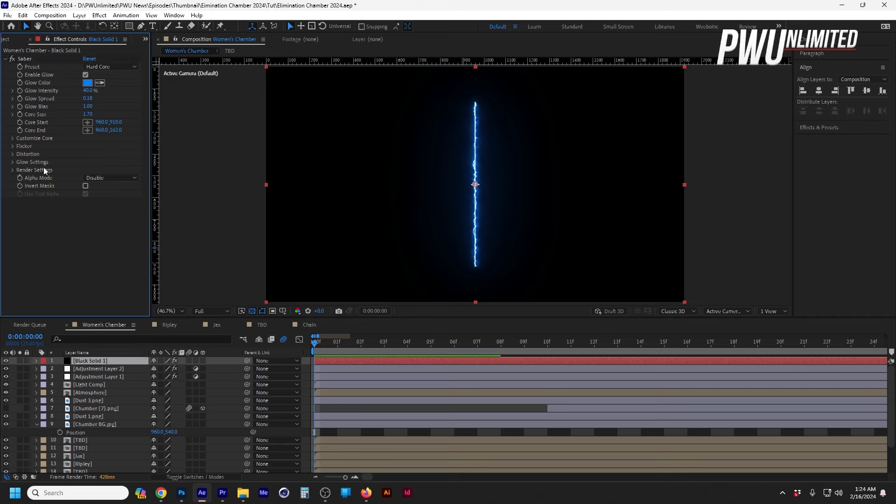
left_click(13, 171)
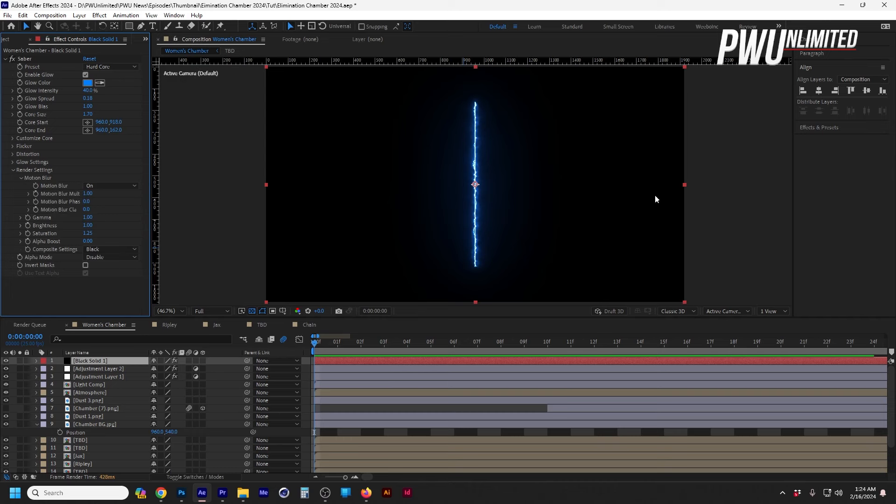
left_click(105, 249)
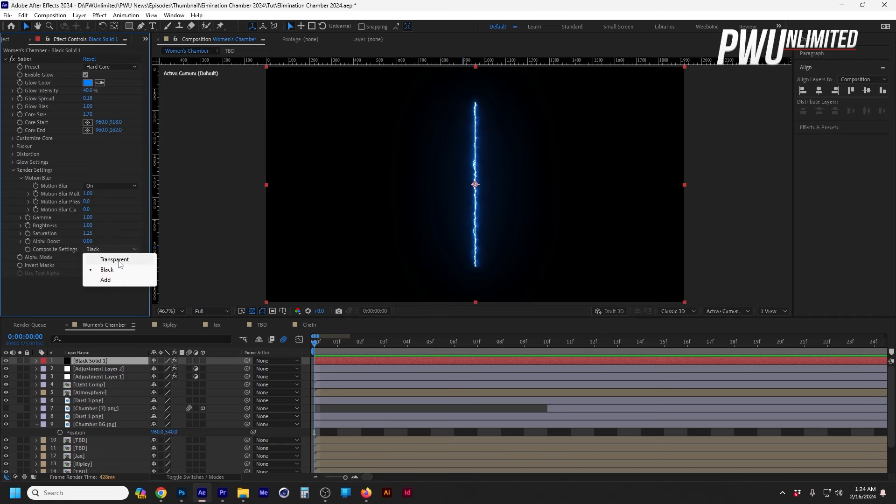
left_click(119, 260)
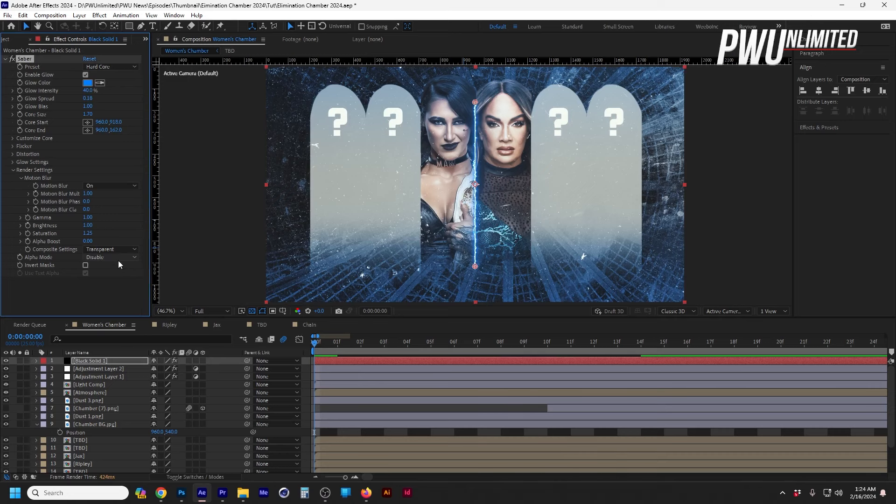
Move the Saber's Core Start to about 964, 1218 and its Core End to about 960, 1114, both below the frame.
scroll(470, 196, "up", 2)
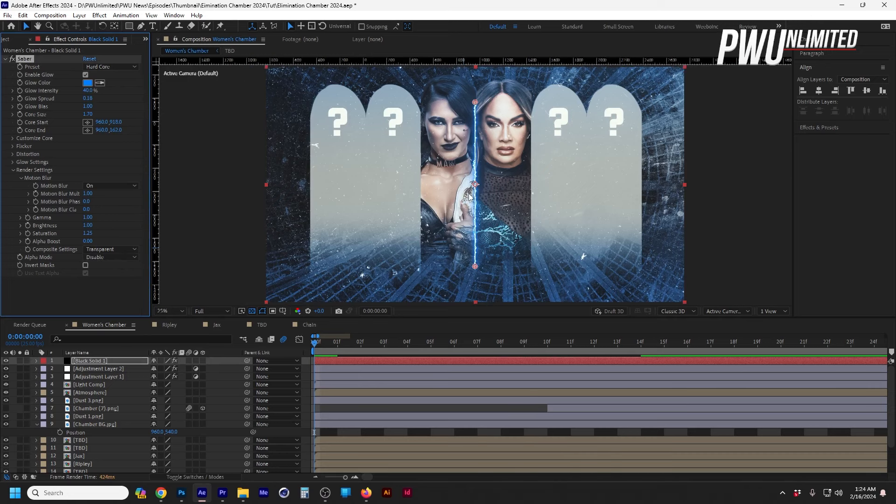
scroll(470, 196, "down", 3)
left_click_drag(475, 229, 477, 265)
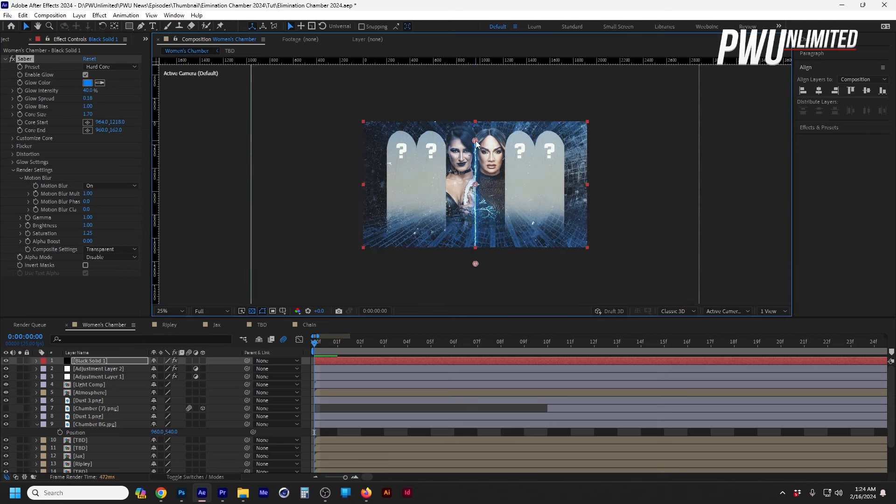
left_click_drag(476, 143, 477, 256)
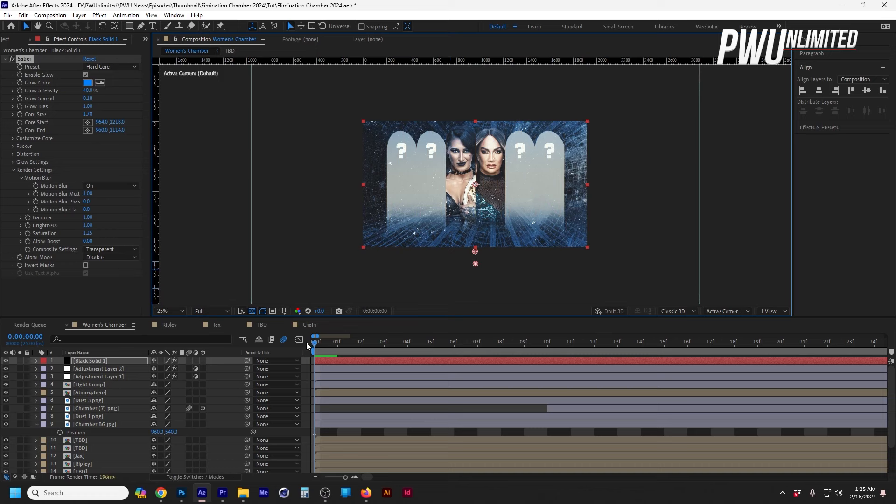
Keyframe Core End from the first frame to about 960, -98 above the image at frame 10, and enable the solid's motion blur.
left_click(21, 135)
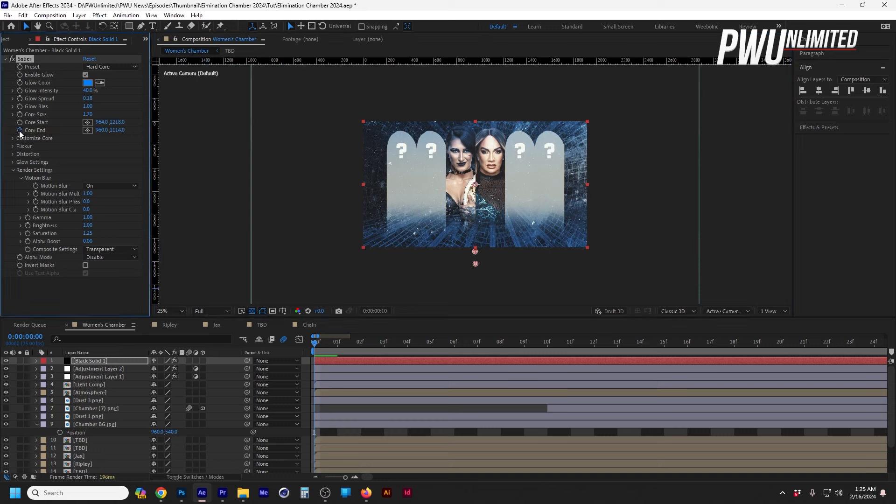
key("shift+Page_Down")
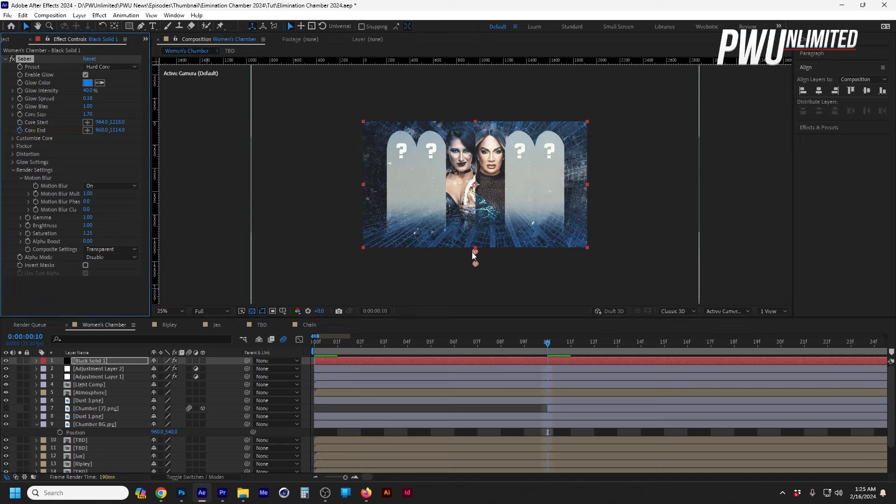
left_click_drag(475, 254, 475, 254)
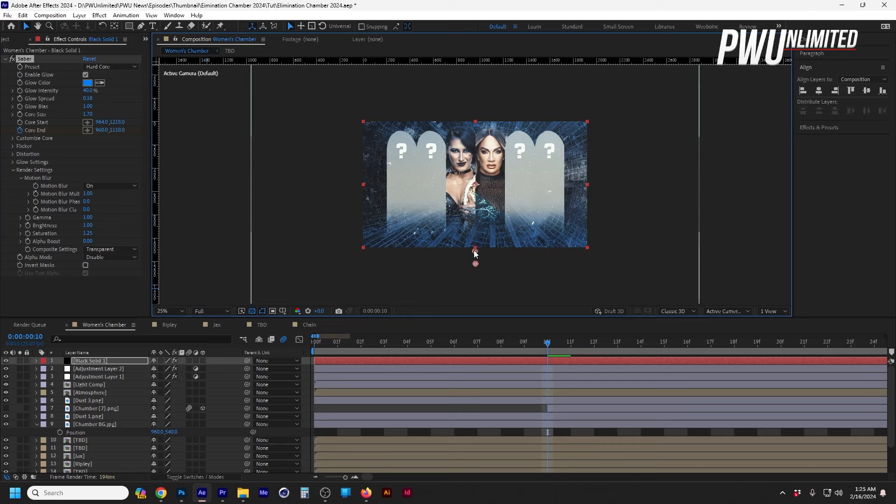
left_click_drag(475, 254, 476, 112)
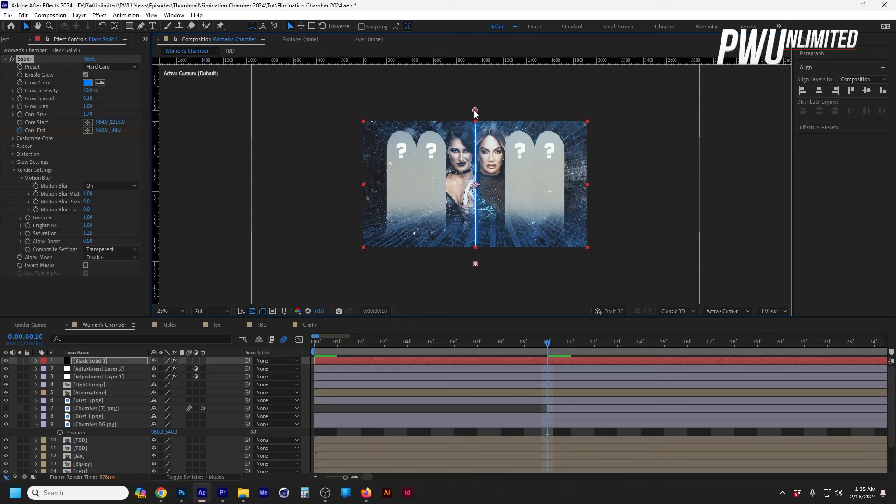
left_click(190, 361)
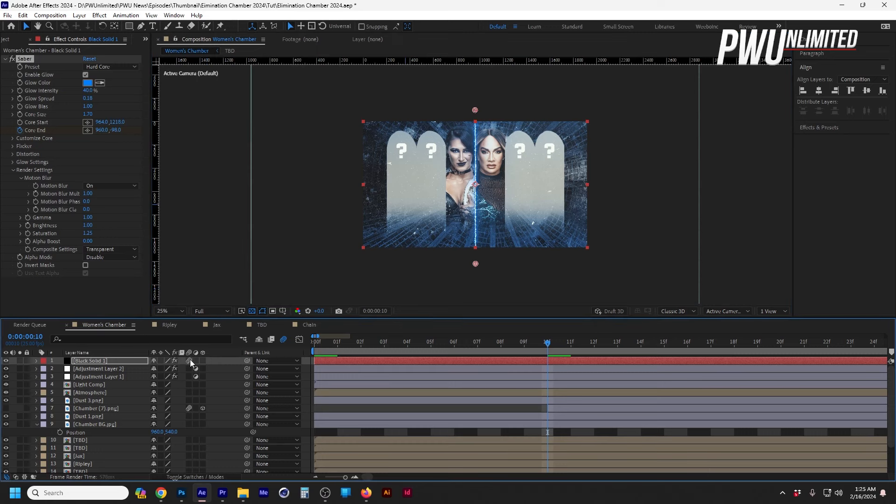
Apply Easy Ease to both Core End keyframes and reshape their speed graph so the line shoots up fast and slows down.
left_click(91, 360)
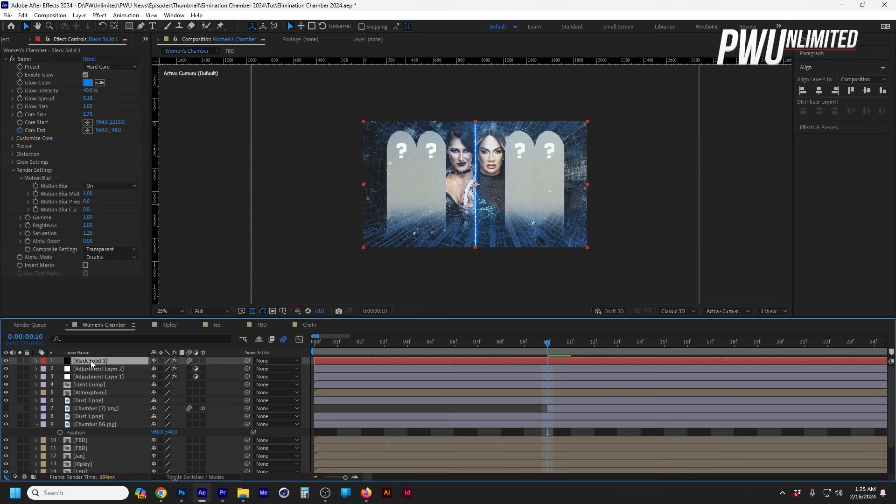
key("u")
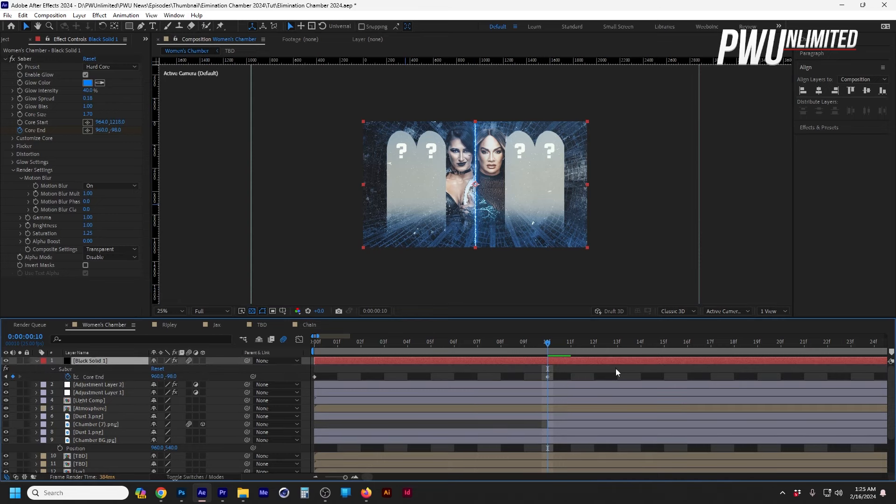
left_click_drag(568, 369, 287, 379)
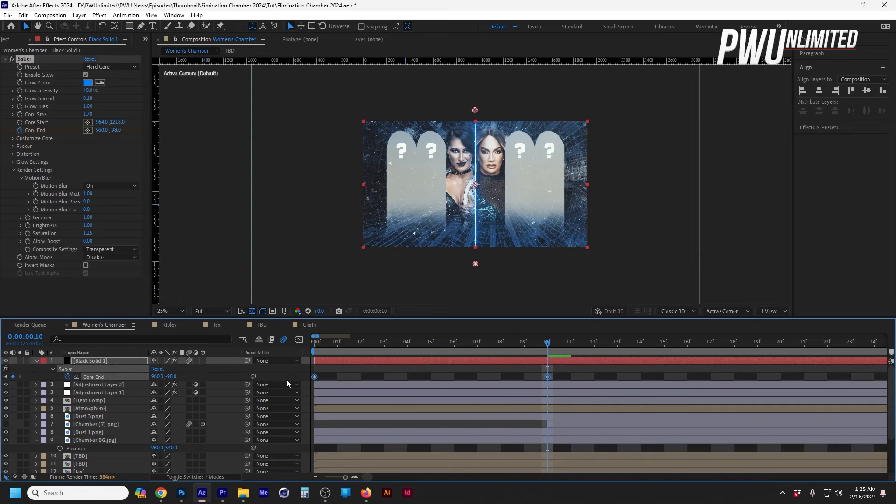
key("F9")
left_click(299, 340)
left_click_drag(590, 431, 262, 463)
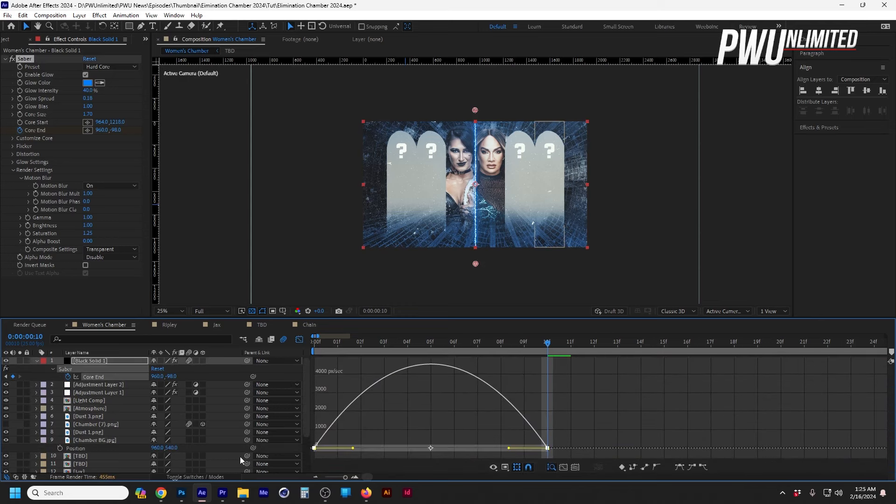
left_click_drag(353, 448, 315, 448)
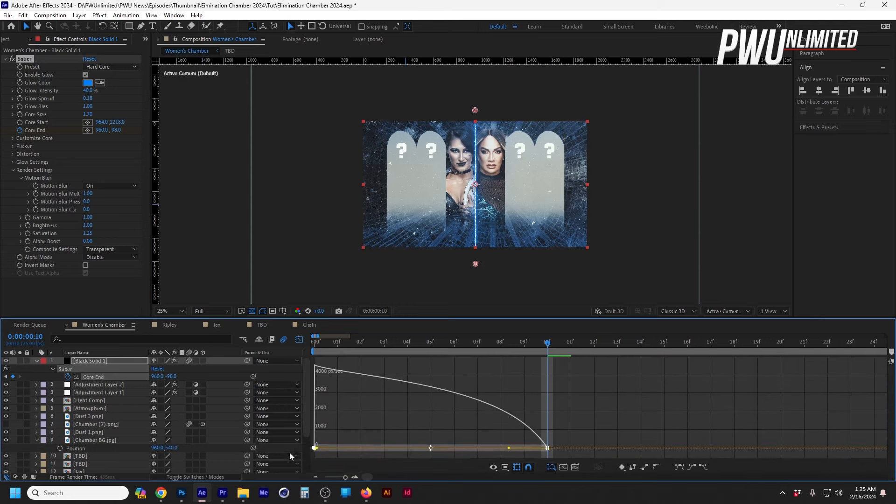
left_click_drag(509, 448, 316, 449)
left_click(300, 340)
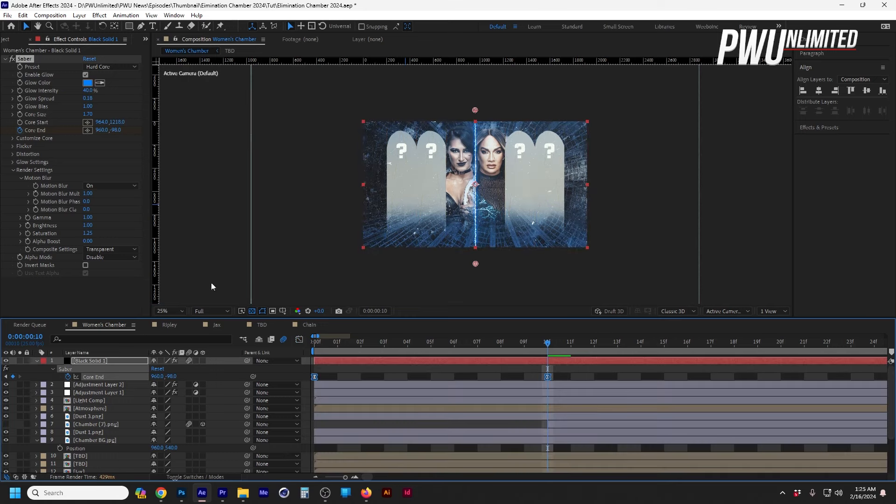
Fit the composition in the viewer and preview the Saber line's upward animation from the first frame.
left_click(171, 311)
left_click(200, 157)
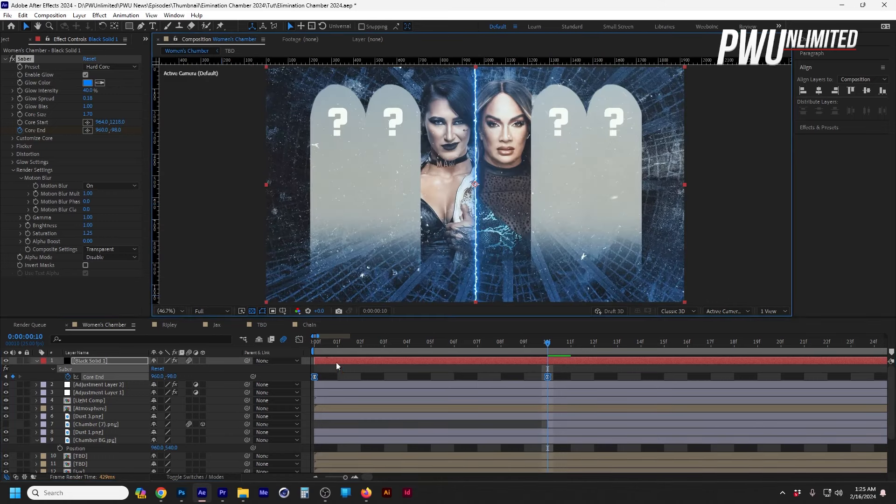
key("Home")
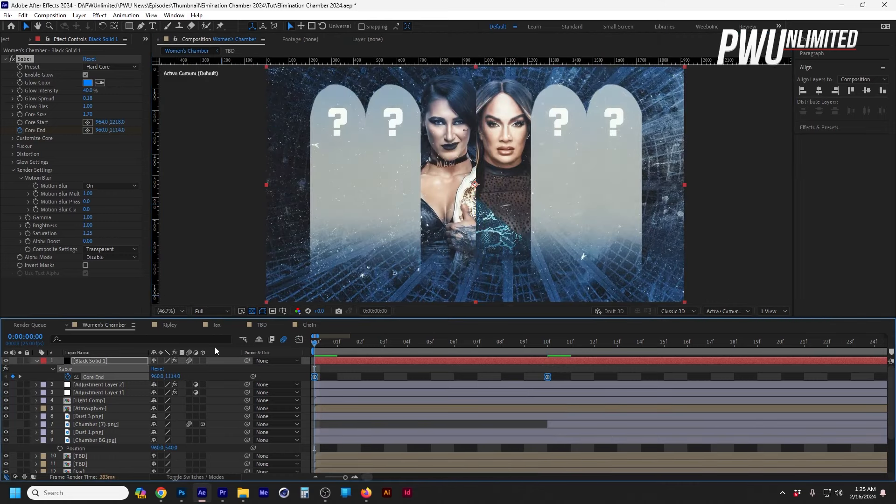
key("space")
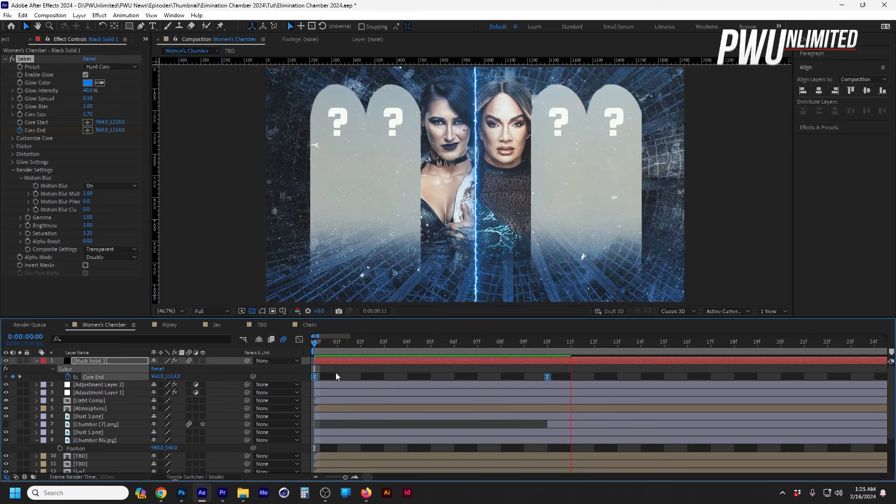
key("space")
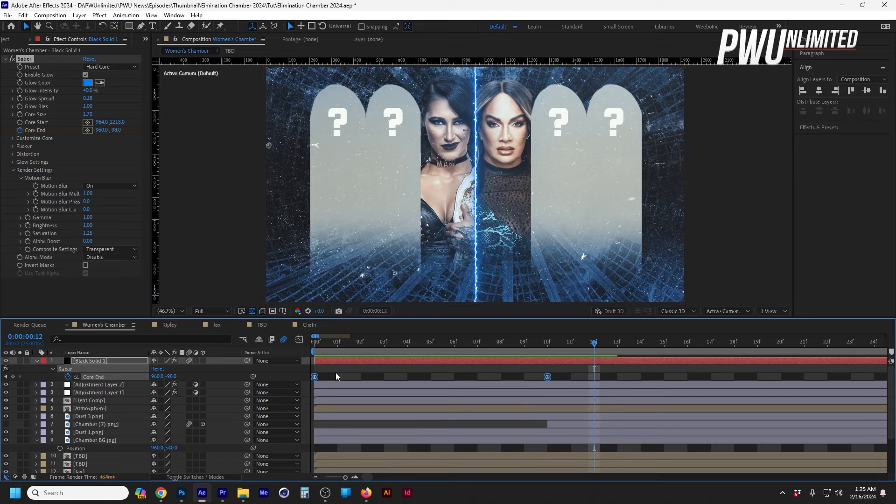
key("Home")
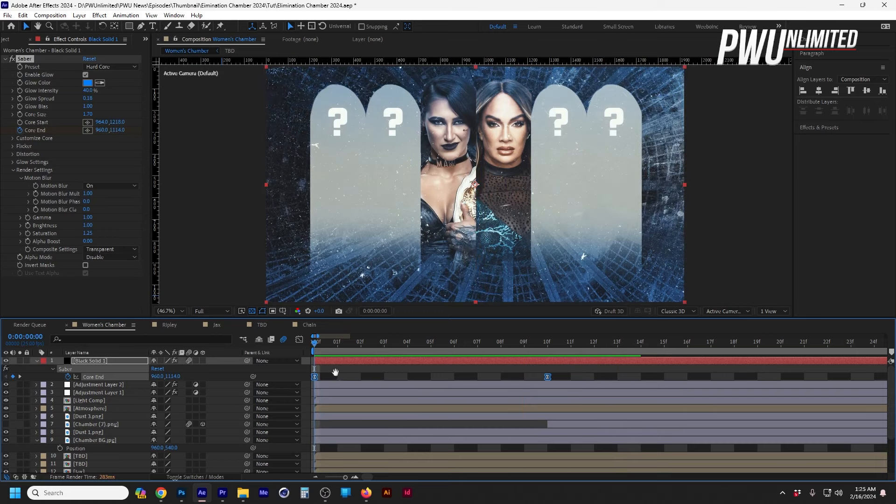
key("space")
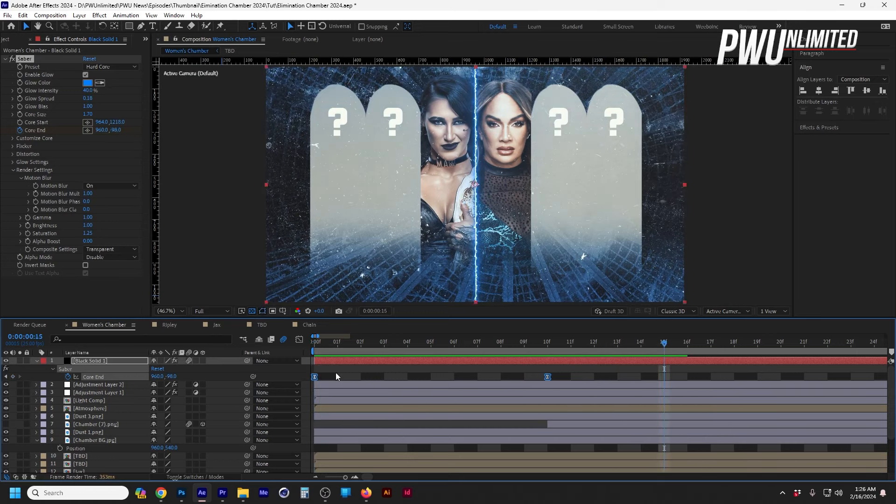
key("space")
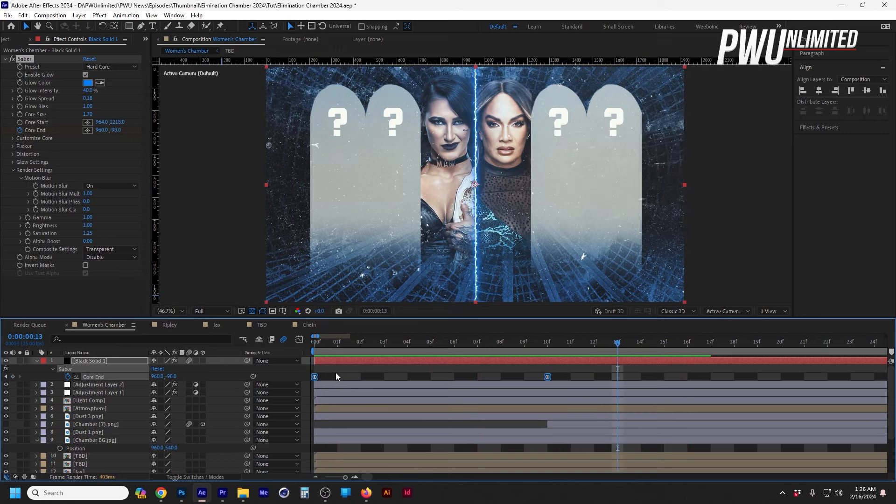
Move the Saber solid below the upper Chamber BG.jpg layer and place three duplicates on the strip edges left of the center line.
left_click(96, 360)
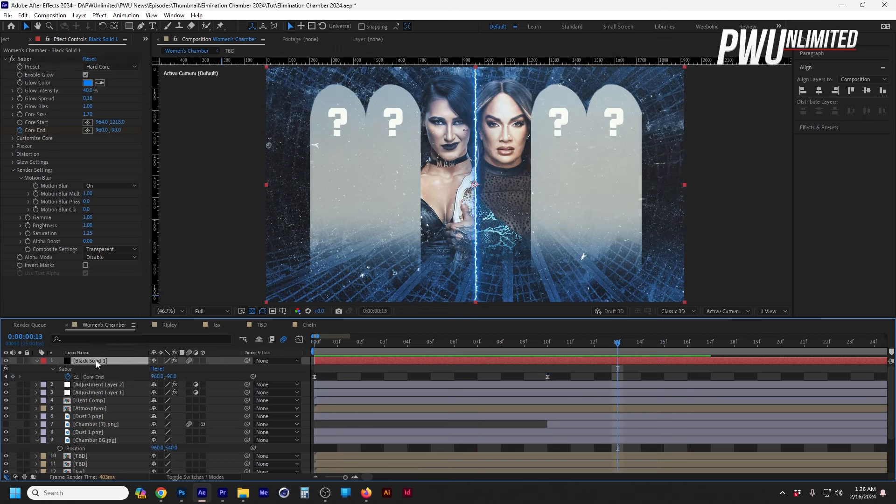
left_click_drag(96, 361, 98, 448)
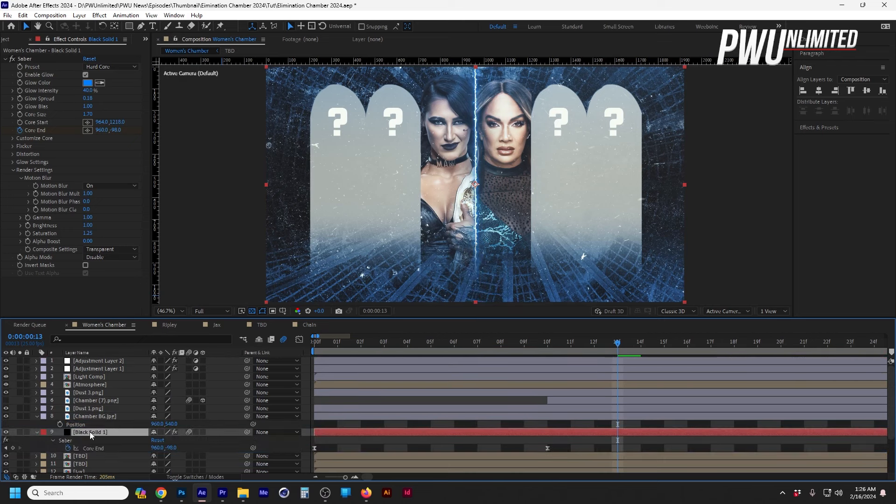
key("ctrl+d")
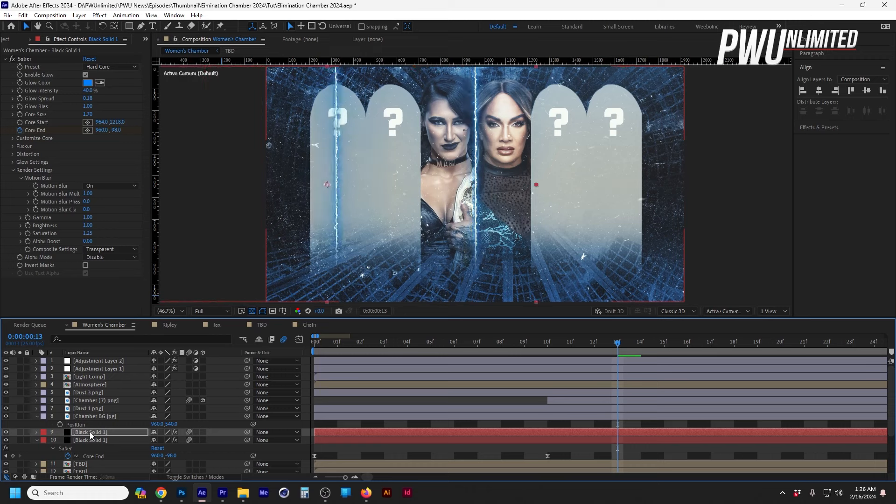
key("ctrl+d")
key("ctrl+d")
Place three more duplicates of the Saber solid on the strip edges right of the center line, in line with the others.
key("ctrl+d")
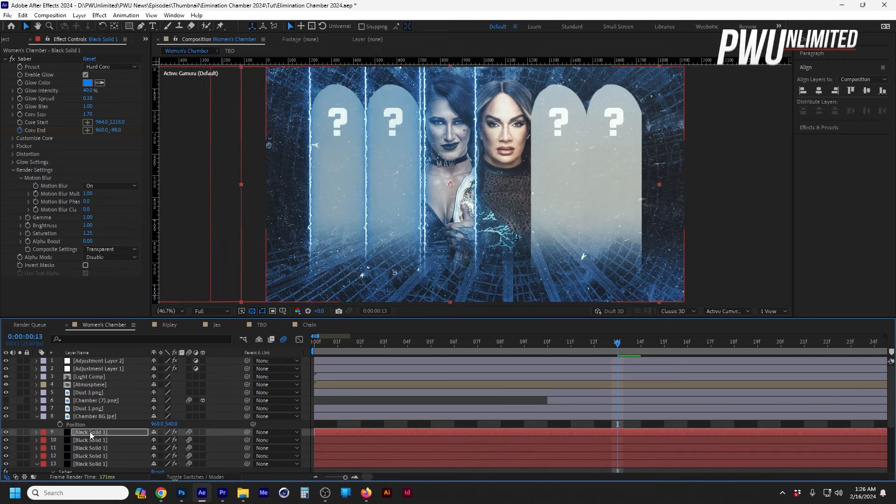
key("Left")
key("Left")
key("Left")
key("Left")
key("ctrl+d")
key("shift+Right")
key("shift+Right")
key("shift+Right")
key("shift+Right")
key("shift+Right")
key("shift+Right")
key("shift+Right")
key("shift+Right")
key("shift+Right")
key("shift+Right")
key("shift+Right")
key("shift+Right")
key("Left")
key("ctrl+d")
key("shift+Right")
key("shift+Right")
key("shift+Right")
key("shift+Right")
key("shift+Right")
key("shift+Right")
key("shift+Right")
key("shift+Right")
key("shift+Right")
key("shift+Right")
key("shift+Right")
key("shift+Right")
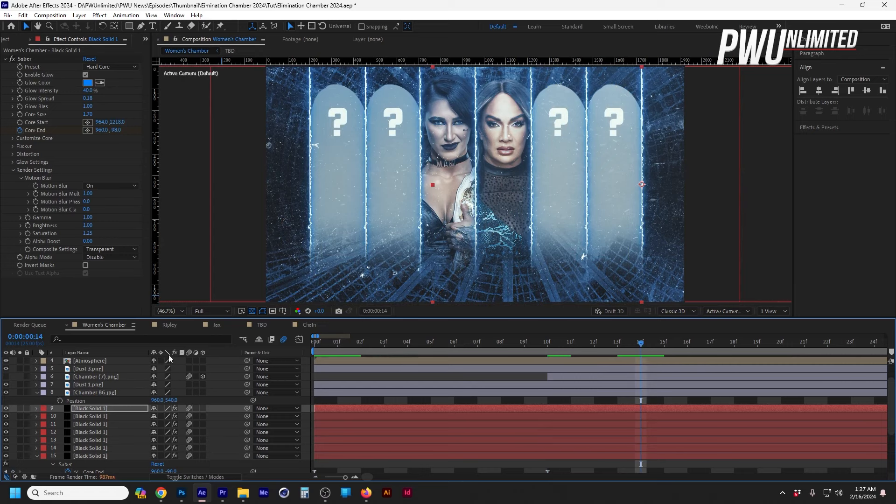
Shift all seven Saber solids to start at frame 10 and check the lines at frame 20.
left_click(550, 346)
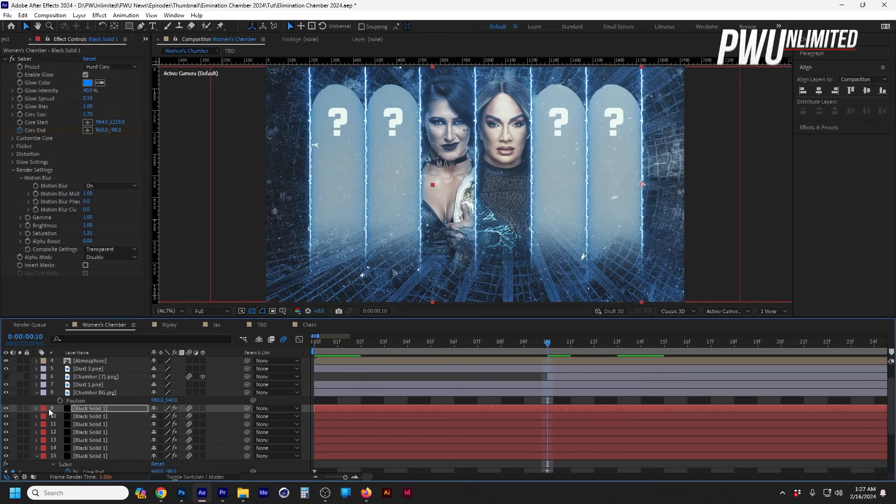
scroll(97, 415, "down", 2)
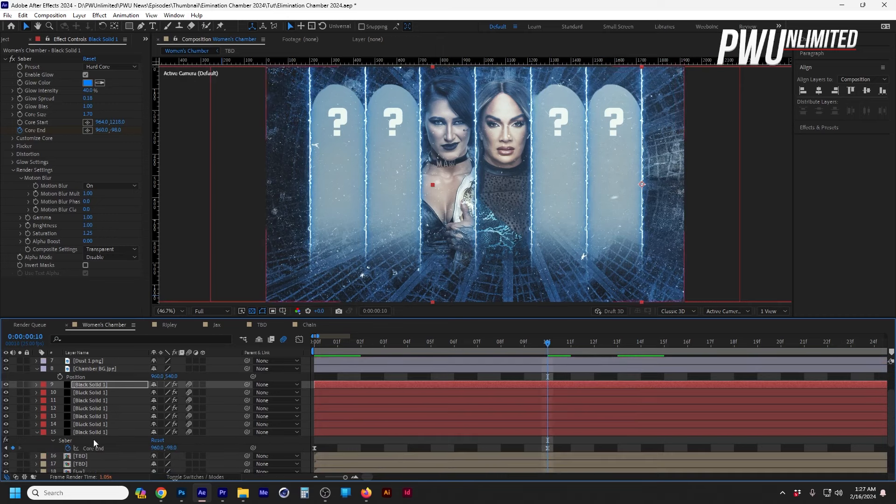
left_click(95, 434, "shift")
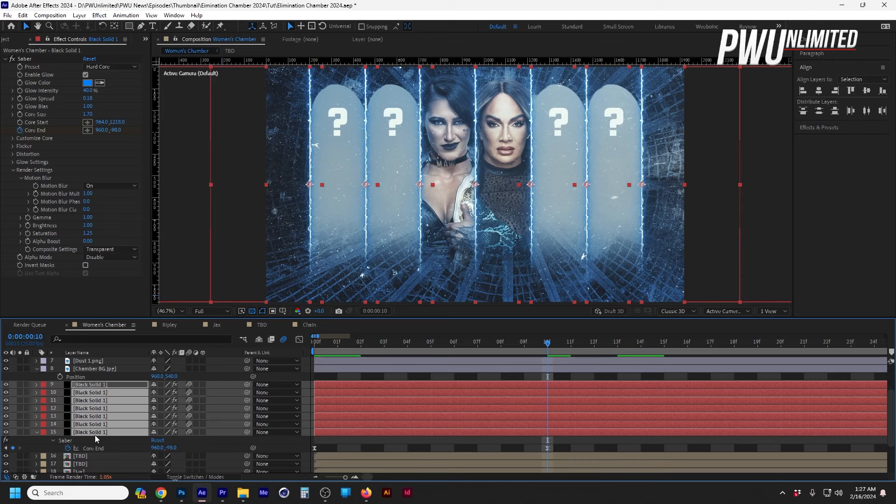
key("bracketleft")
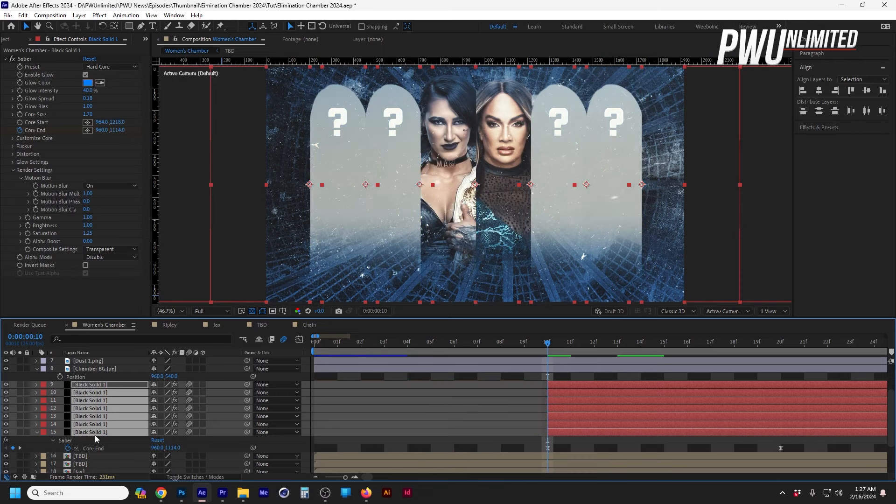
key("shift+Page_Down")
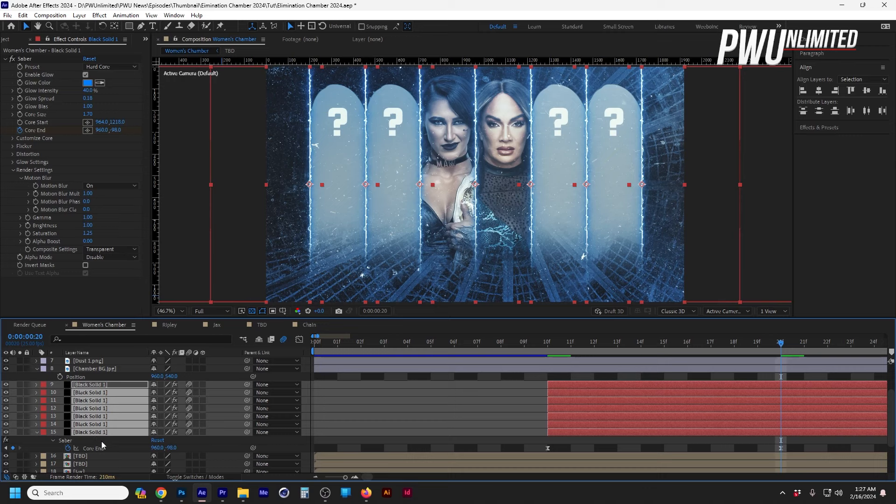
Pre-compose the seven Saber solids into a new composition named Saber.
right_click(103, 426)
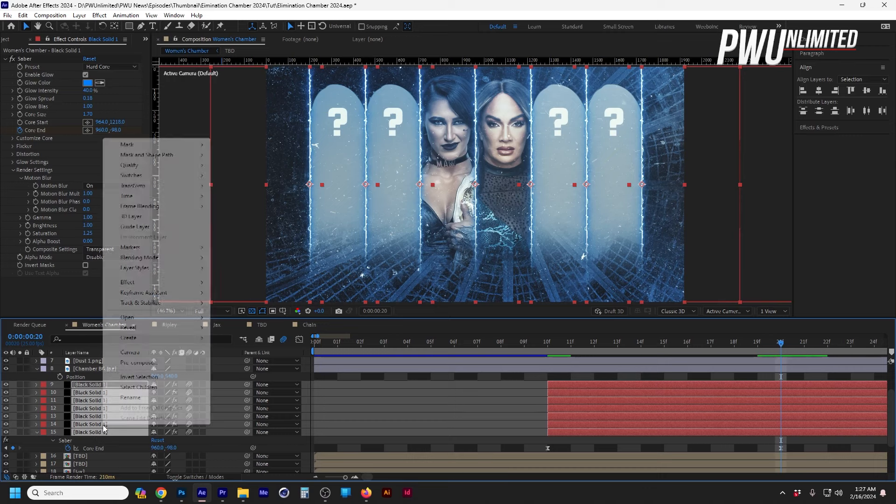
left_click(147, 362)
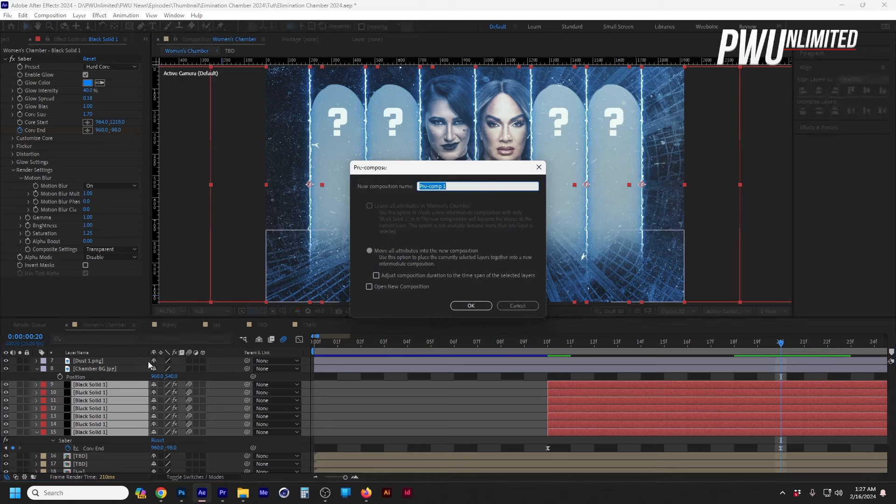
type("Saber")
key("Return")
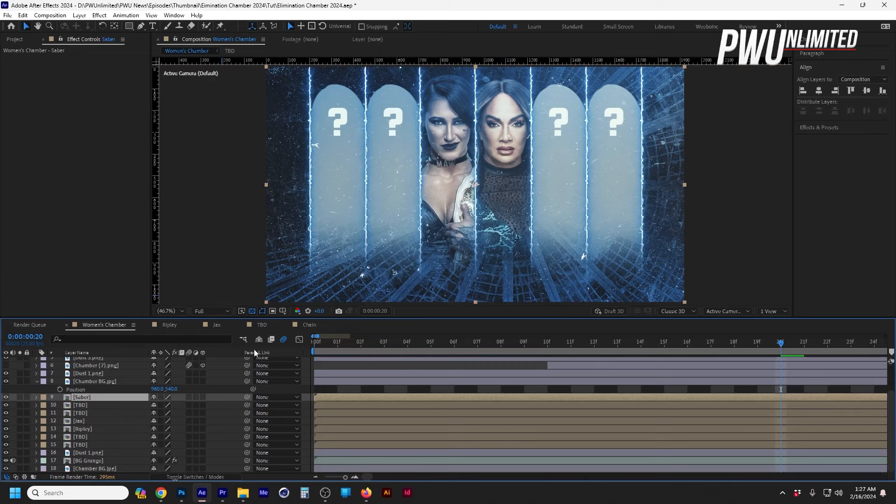
Add the Saber composition to the render queue and remove the finished Women's World Title item from it.
double_click(81, 398)
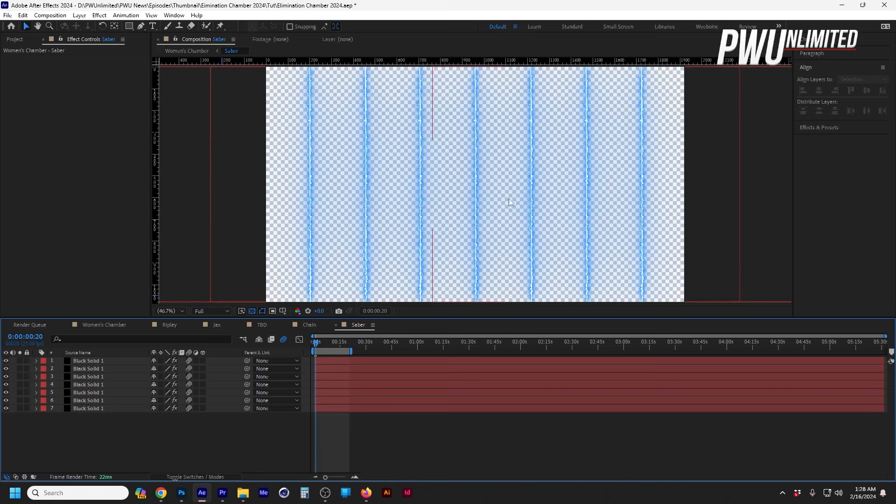
key("ctrl+m")
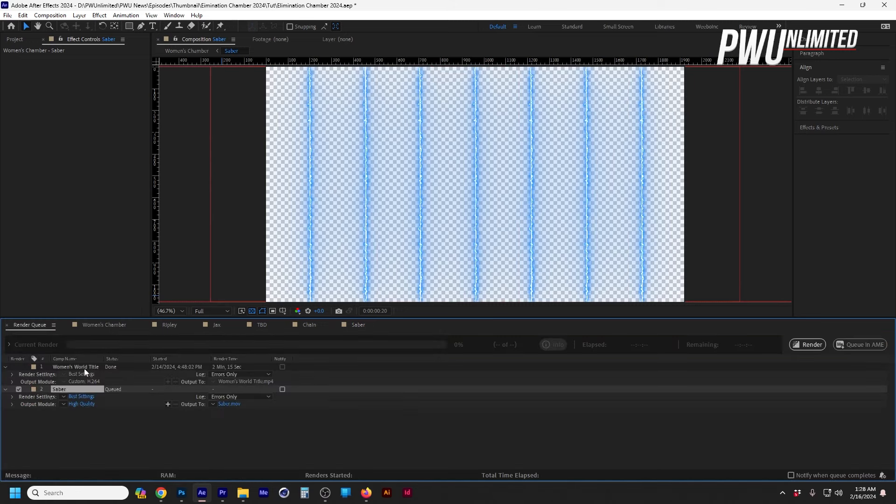
left_click(85, 368)
key("Delete")
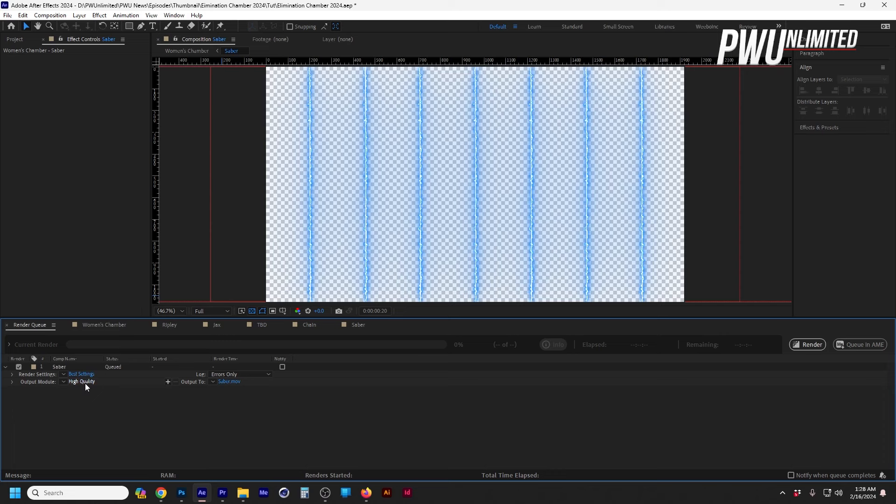
Set the Saber render's output module to QuickTime with the Apple ProRes 4444 codec and RGB + Alpha channels.
left_click(83, 382)
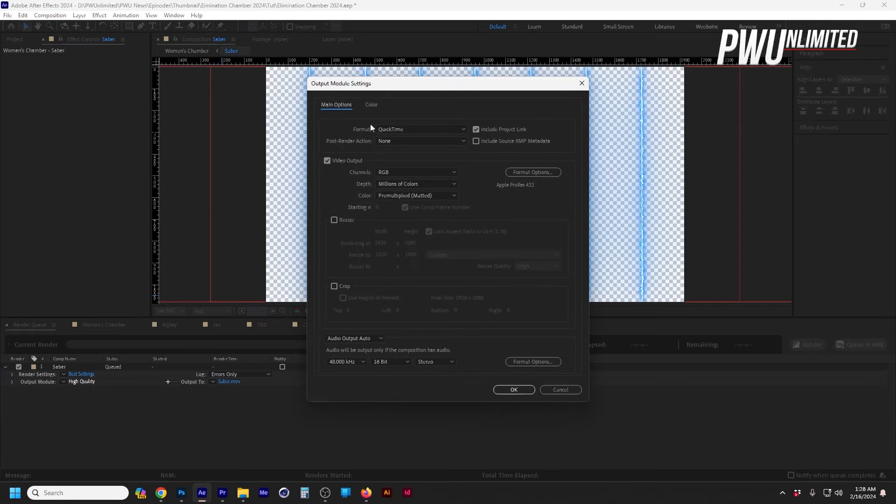
left_click(390, 129)
left_click(391, 129)
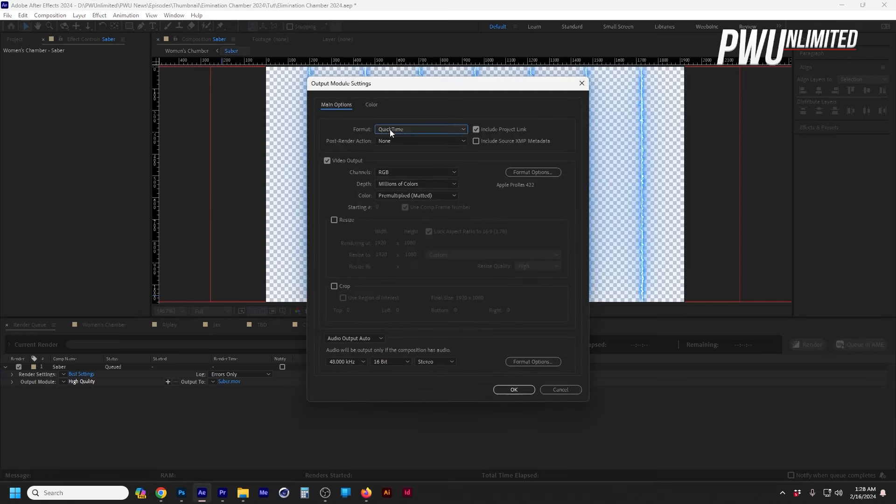
left_click(546, 176)
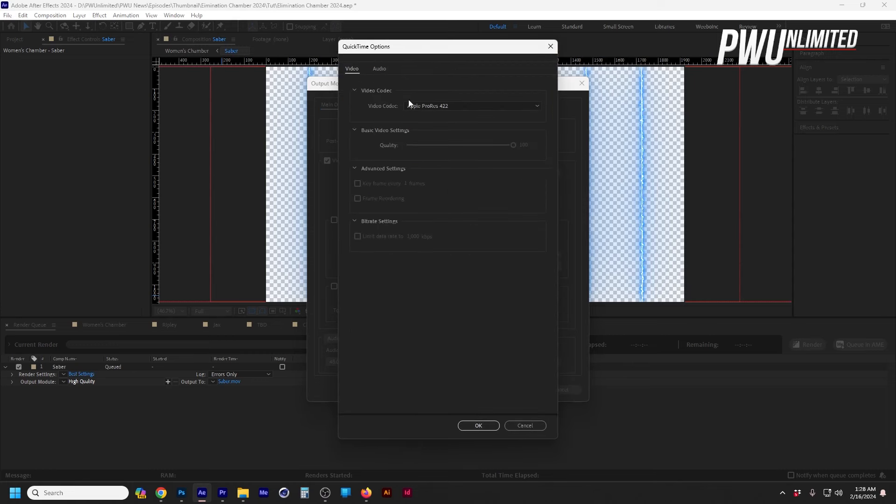
left_click(447, 111)
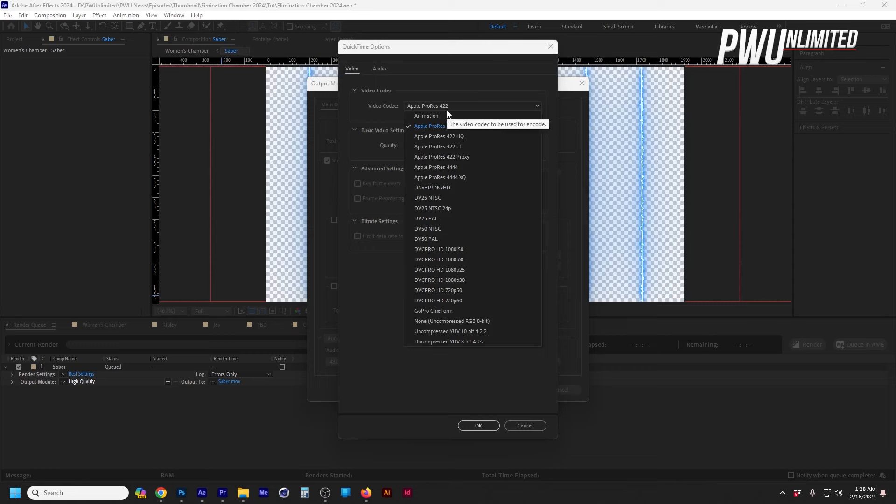
left_click(464, 170)
left_click(481, 423)
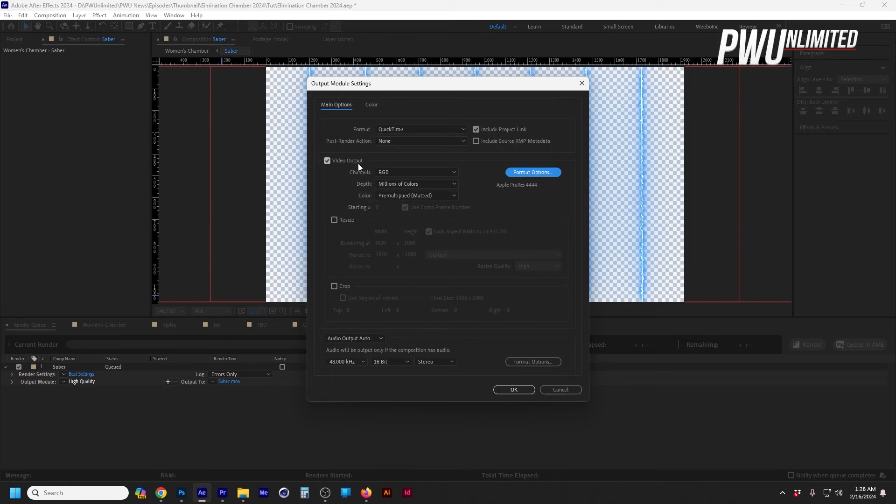
left_click(394, 171)
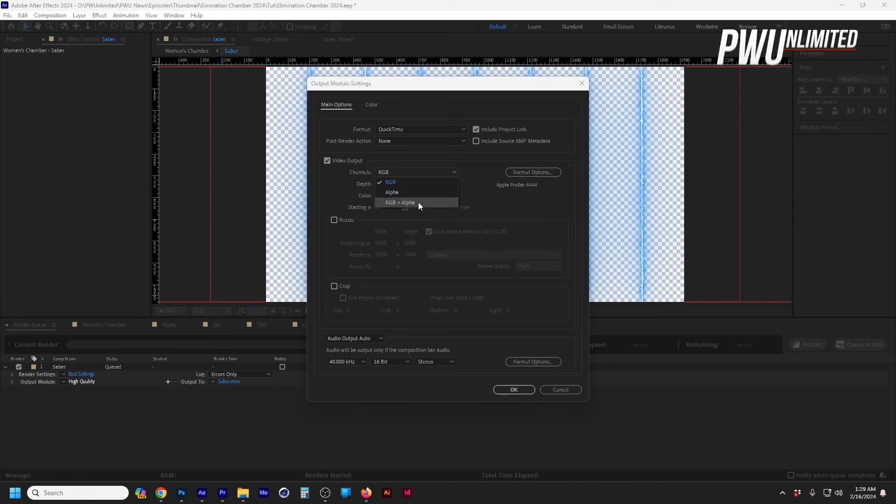
left_click(419, 204)
left_click(516, 392)
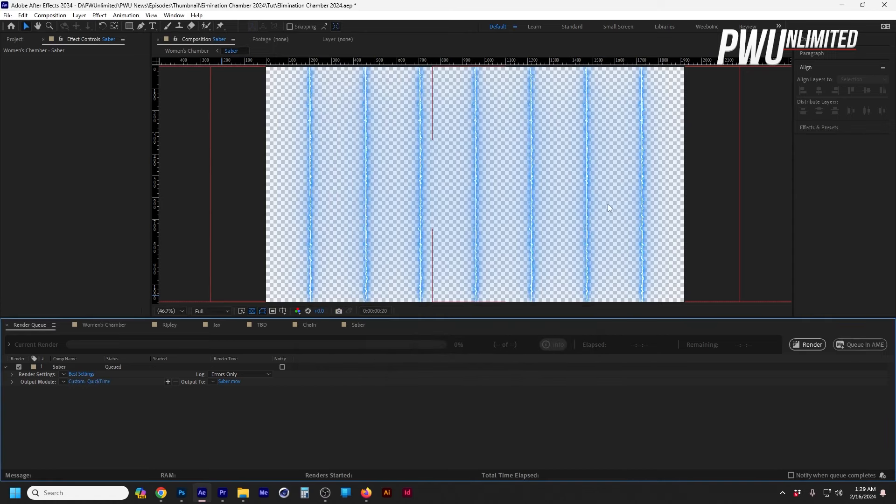
Extend the Saber composition's work area to about 30 seconds and return to the Women's Chamber composition.
left_click(352, 327)
mouse_move(355, 352)
left_mouse_down()
mouse_move(470, 352)
mouse_move(335, 356)
mouse_move(883, 355)
mouse_move(352, 363)
mouse_move(366, 360)
left_mouse_up()
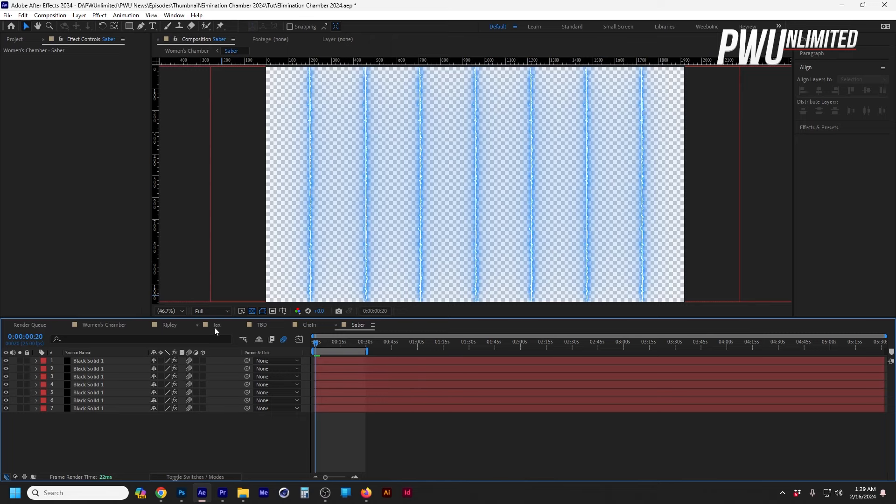
left_click(109, 325)
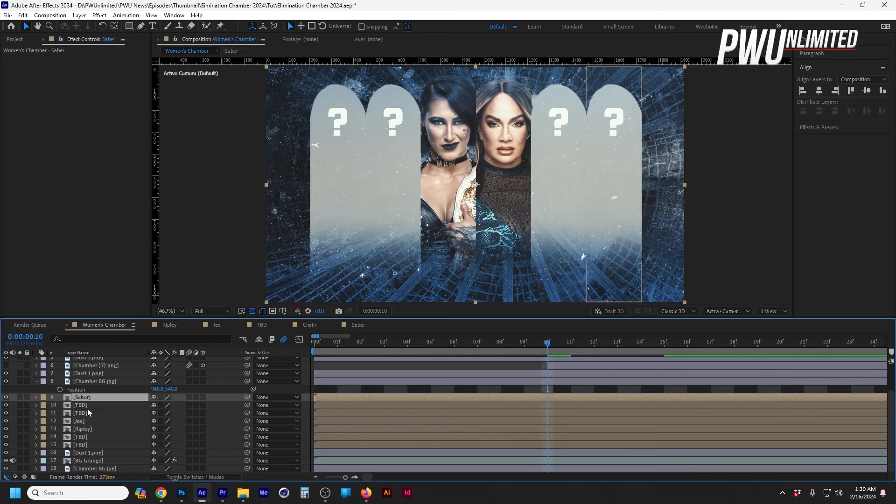
Trim the start of the Ripley, Jax and four TBD layers to frame 10.
left_click(87, 406)
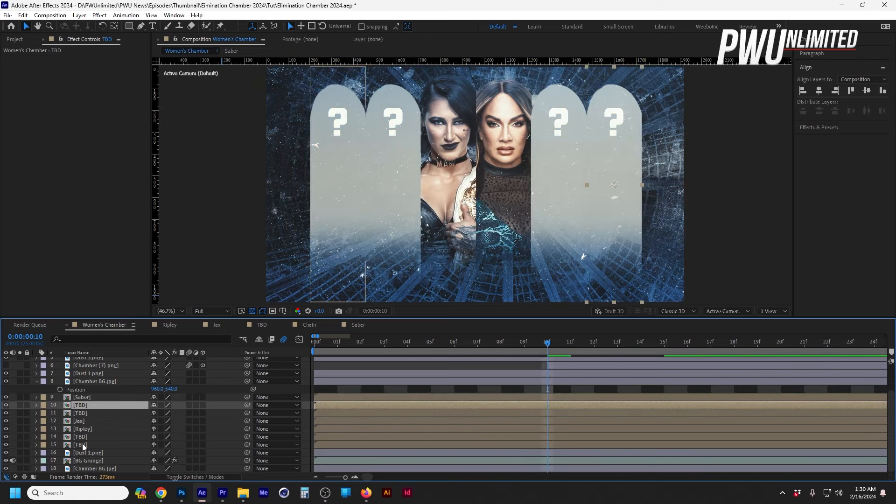
left_click(82, 445, "shift")
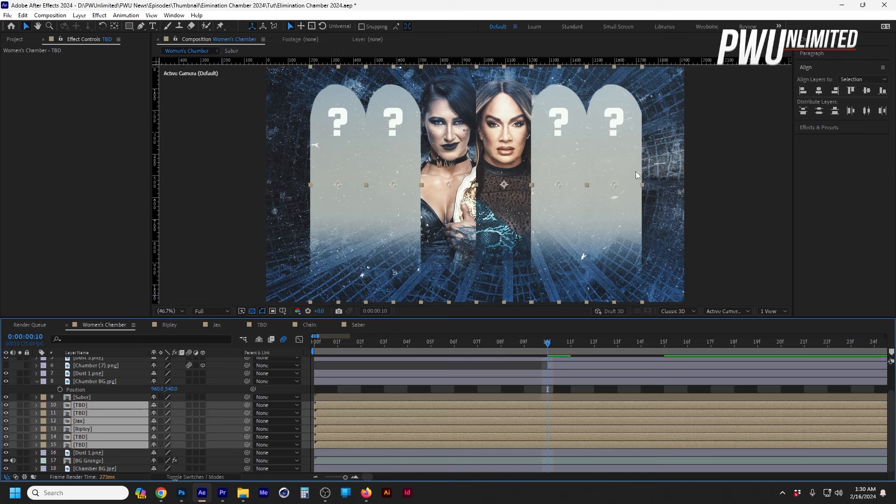
key("alt+bracketleft")
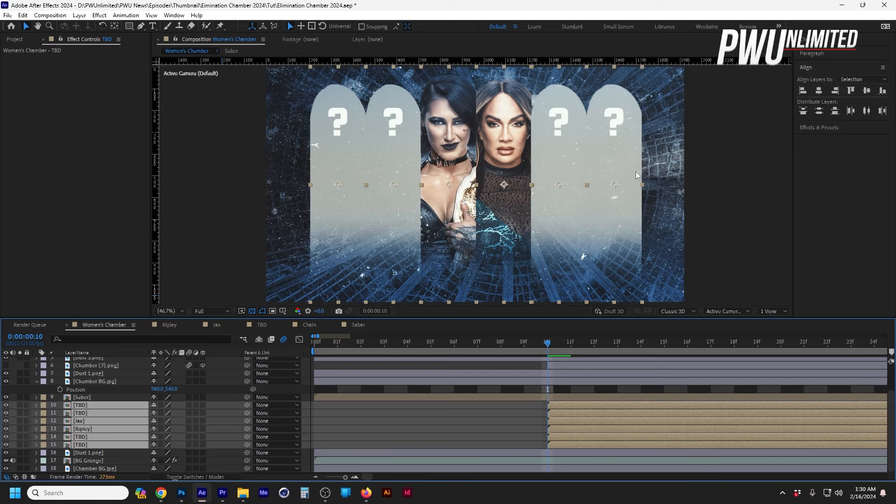
Keyframe the Position of all six strip layers at frame 20.
key("shift+Page_Down")
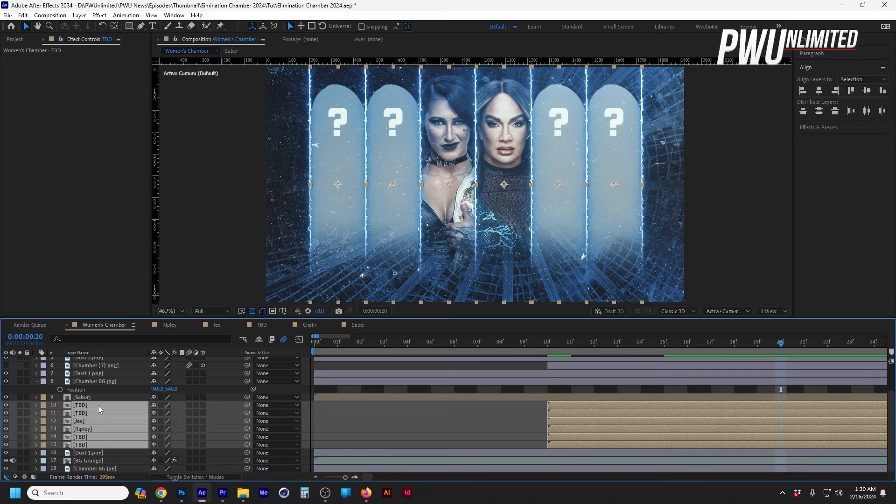
key("p")
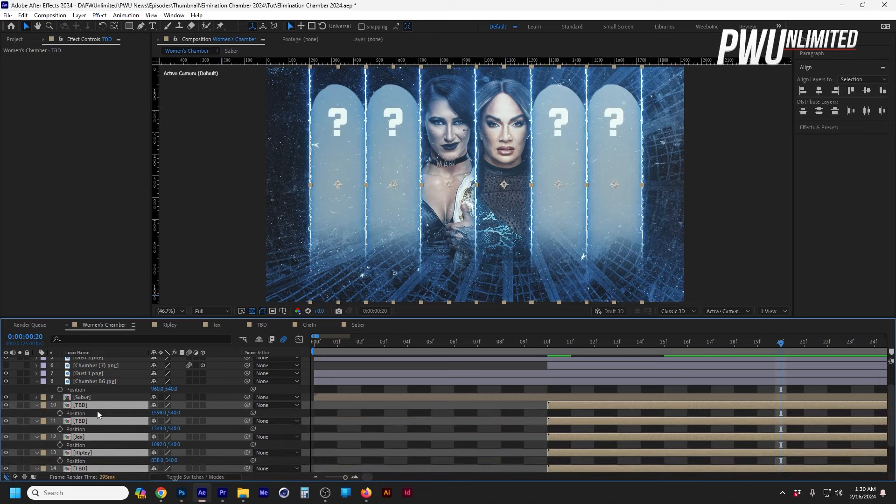
left_click(59, 414)
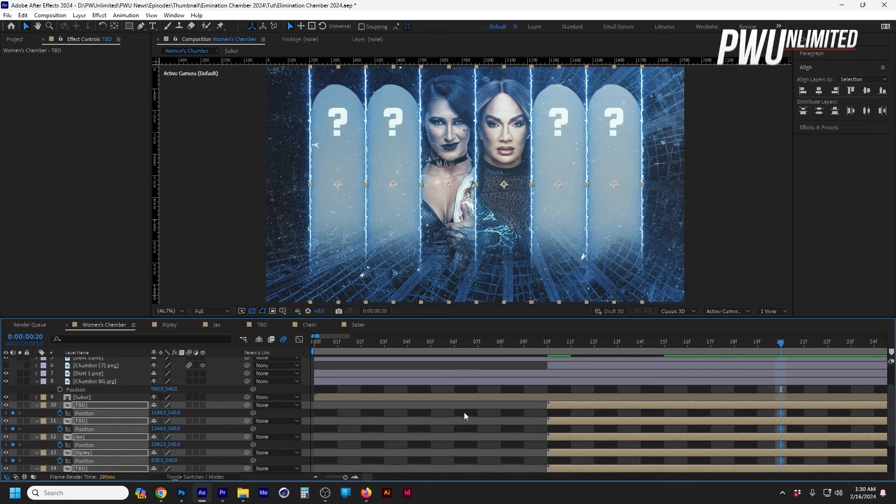
scroll(464, 413, "down", 1)
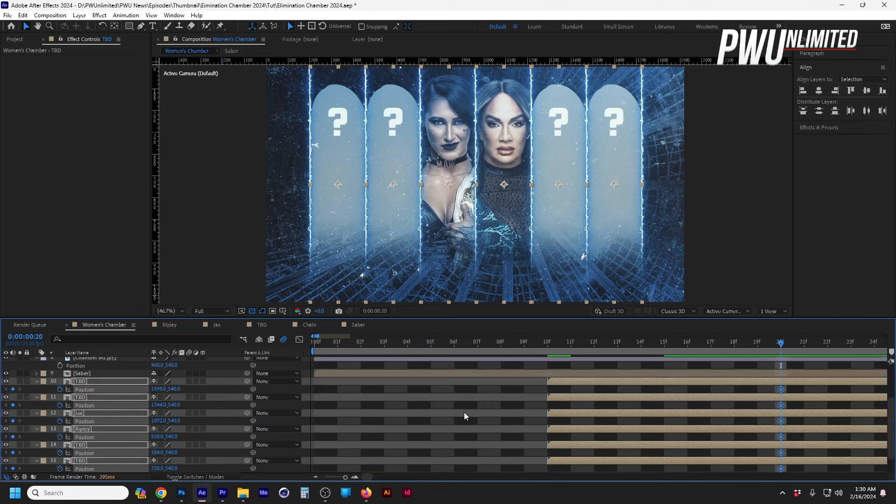
At frame 10, keyframe all six strip layers below the frame by lowering their Position to Y 1640.
key("i")
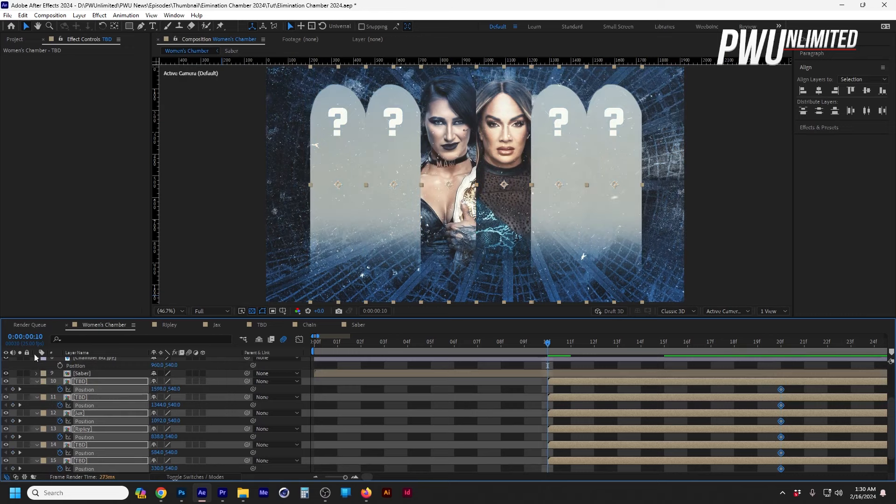
left_click(86, 382)
left_click(87, 461, "shift")
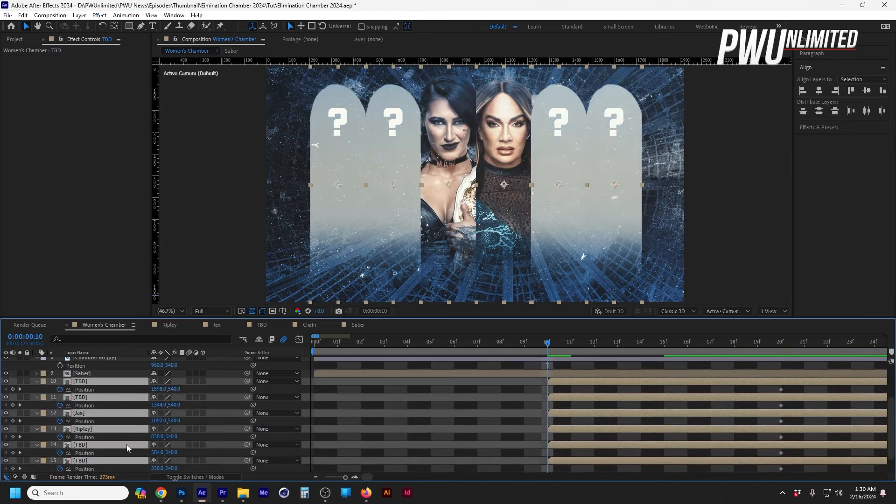
key("shift+Down")
key("shift+Down")
key("shift+Down")
key("shift+Down")
key("shift+Down")
key("shift+Down")
key("shift+Down")
key("shift+Down")
key("shift+Down")
key("shift+Down")
key("shift+Down")
key("shift+Down")
key("shift+Down")
key("shift+Down")
key("shift+Down")
key("shift+Down")
key("shift+Down")
key("shift+Down")
key("shift+Down")
key("shift+Down")
key("shift+Down")
key("shift+Down")
key("shift+Down")
key("shift+Down")
key("shift+Down")
key("shift+Down")
key("shift+Down")
key("shift+Down")
key("shift+Down")
key("shift+Down")
key("shift+Down")
key("shift+Down")
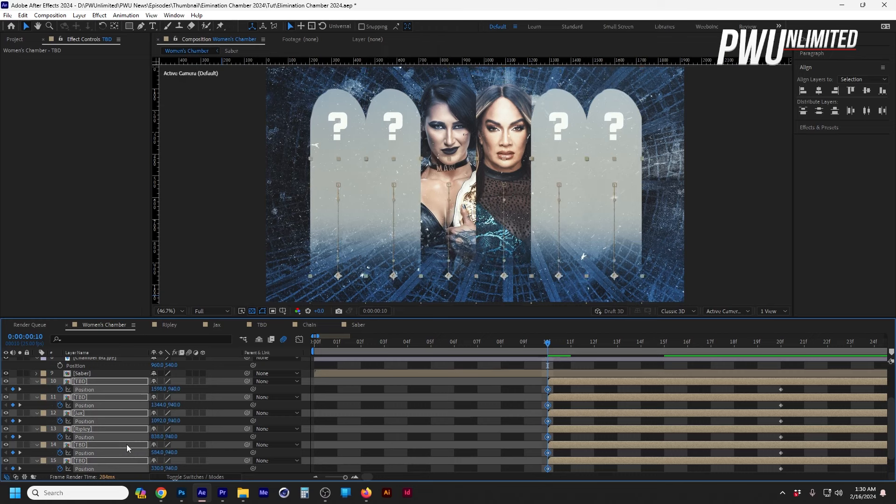
key("shift+Down")
key("shift+Down")
key("shift+Down")
key("shift+Down")
key("shift+Down")
key("shift+Down")
key("shift+Down")
key("shift+Down")
key("shift+Down")
key("shift+Down")
key("shift+Down")
key("shift+Down")
key("shift+Down")
key("shift+Down")
key("shift+Down")
key("shift+Down")
key("shift+Down")
key("shift+Down")
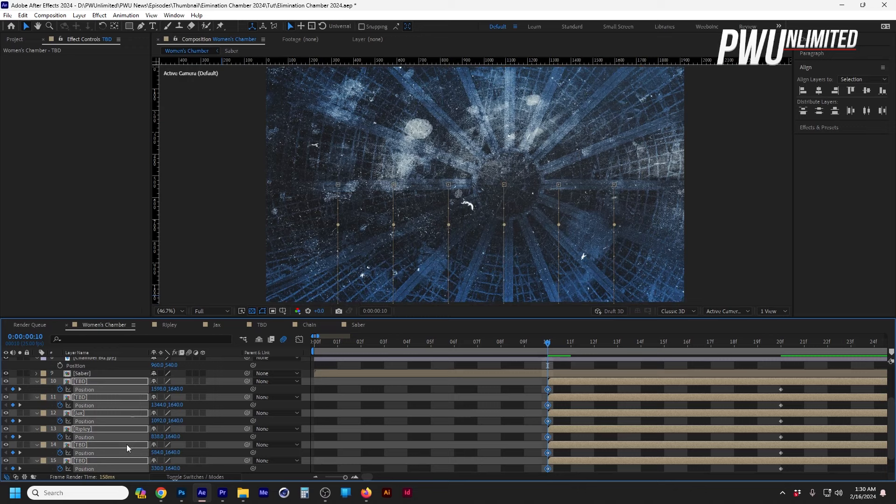
Ease the strips' Position keyframes and reshape their speed graph into a sharp initial peak with a long slow finish.
left_click_drag(525, 388, 814, 483)
left_click(300, 340)
left_click_drag(842, 434, 498, 458)
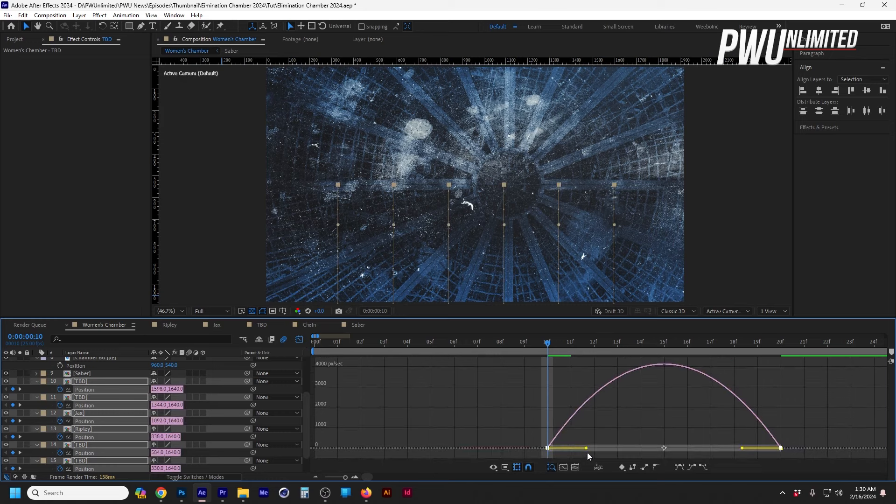
left_click_drag(587, 448, 494, 455)
left_click_drag(742, 448, 629, 450)
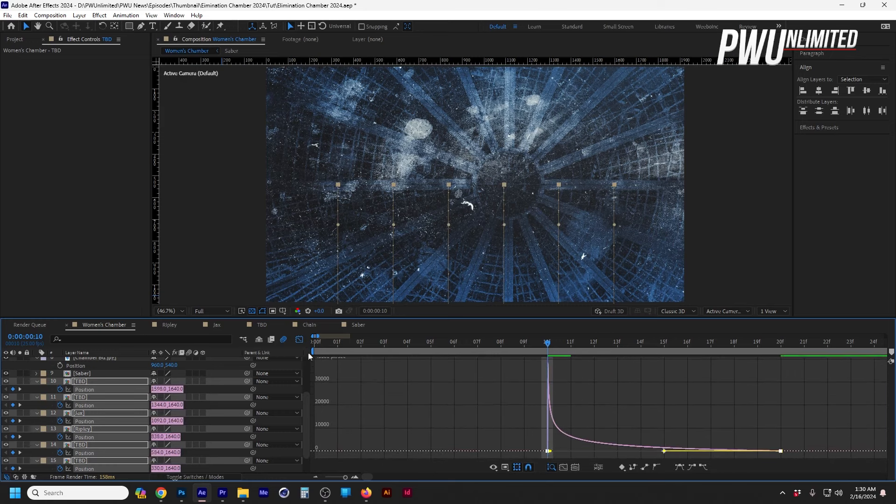
left_click(300, 340)
Preview the strips rising from the start of the composition.
key("Home")
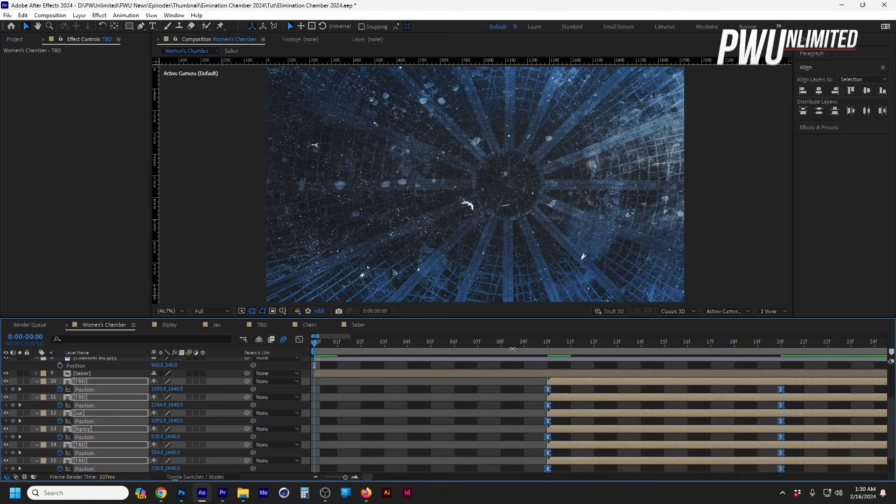
key("space")
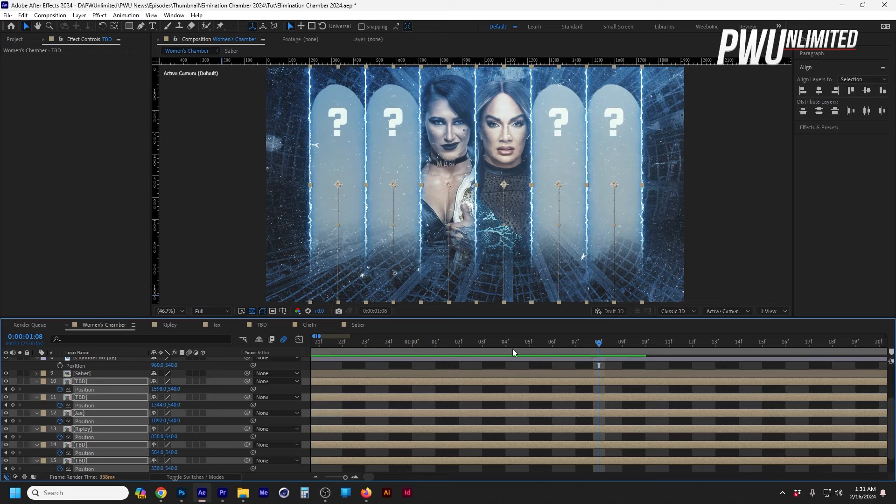
key("space")
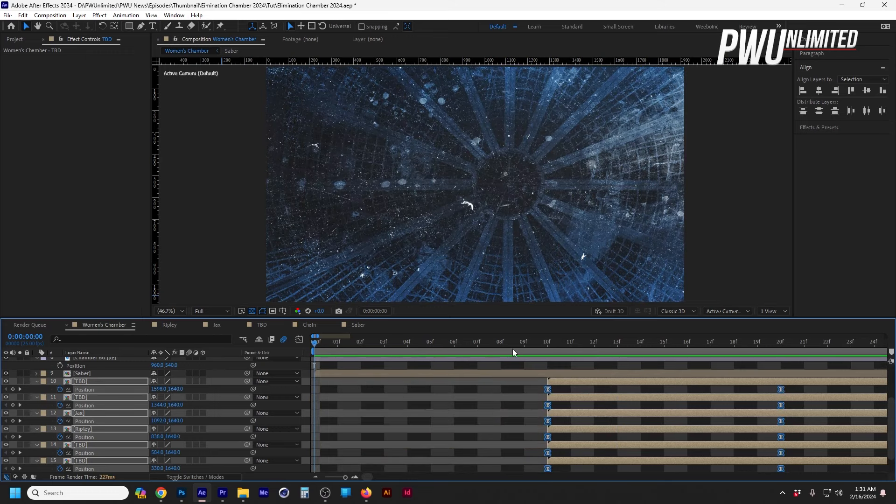
Shift all six strip layers with their keyframes so that they start at frame 12.
left_click(553, 346)
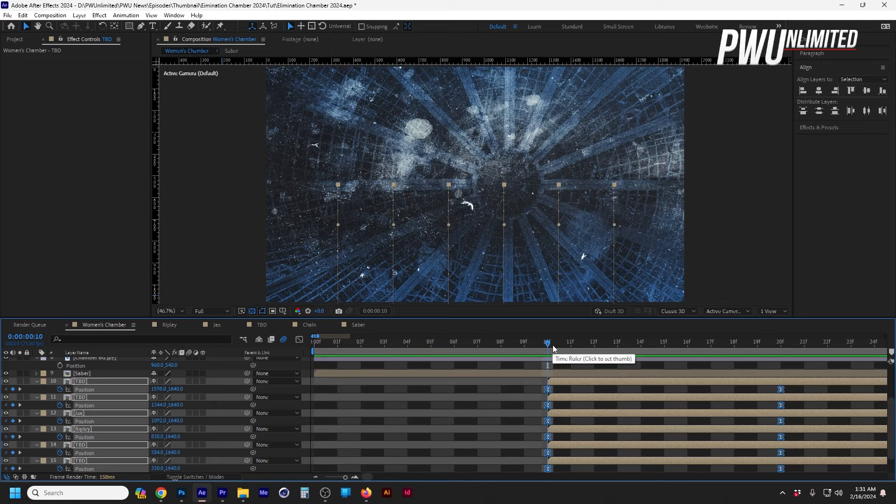
left_click(568, 382)
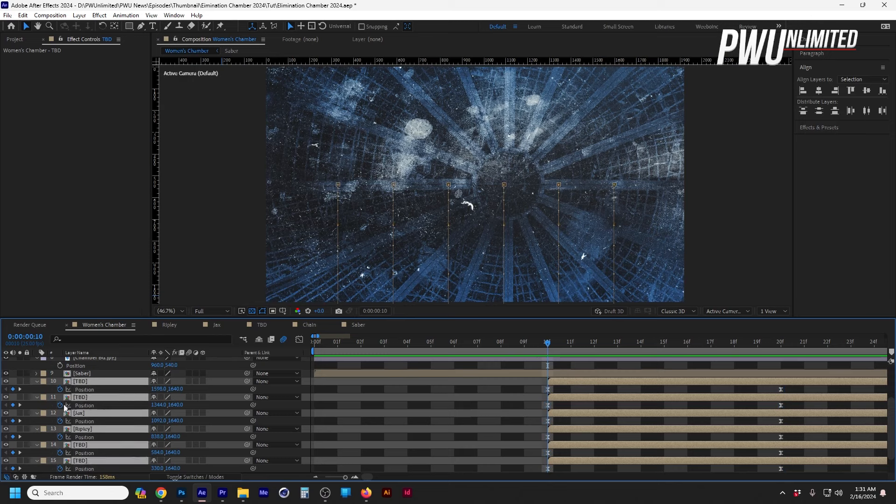
key("Page_Down")
key("Page_Down")
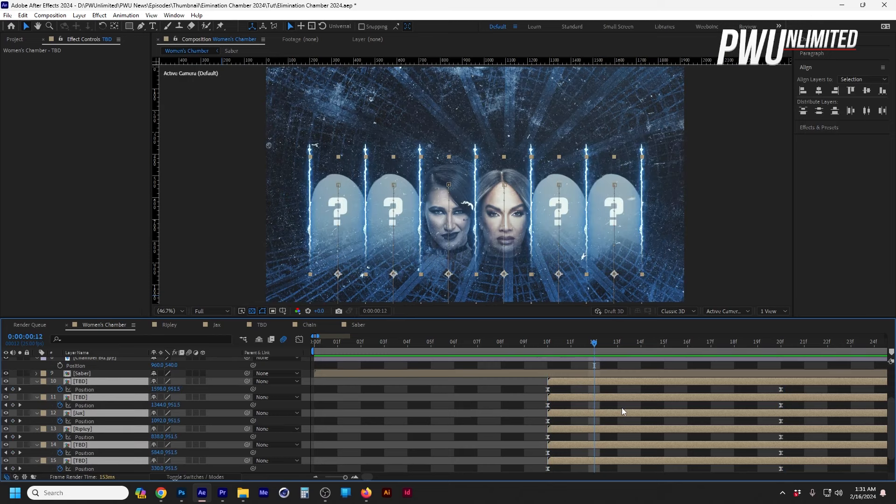
key("bracketleft")
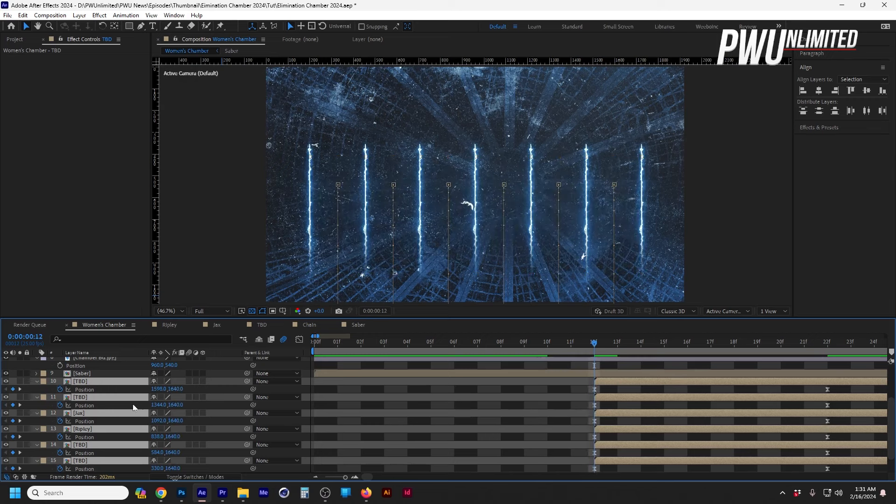
Enable motion blur on the six strip layers and on the layers inside the Ripley, Jax and TBD compositions.
left_click(189, 382)
left_click(168, 325)
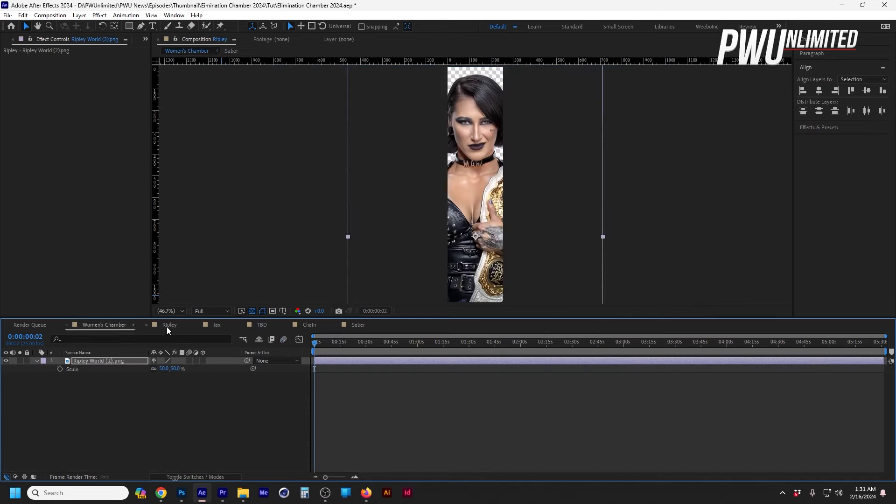
left_click(216, 324)
left_click(189, 361)
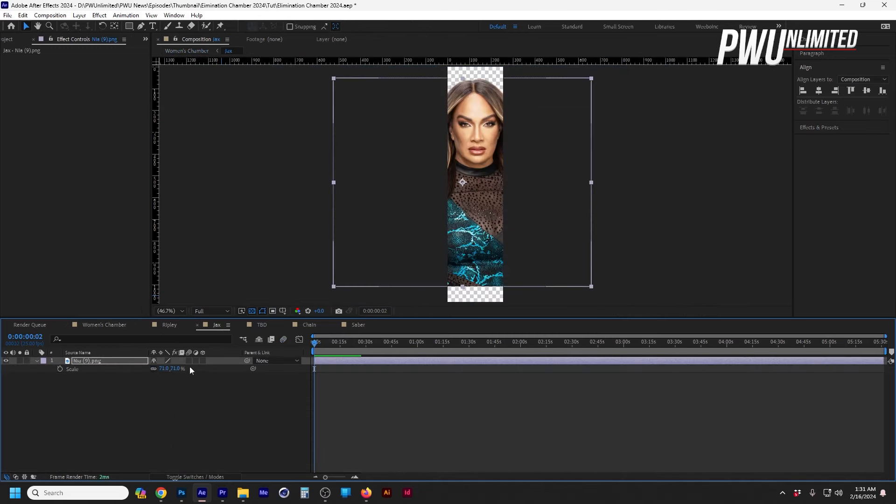
left_click(262, 325)
left_click(190, 361)
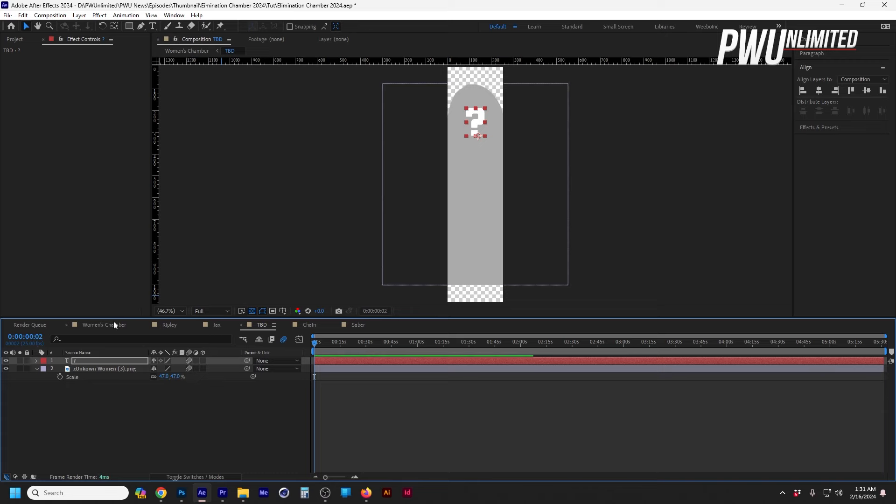
Return to the Women's Chamber composition and preview the motion-blurred strips from the beginning.
left_click(111, 325)
key("Home")
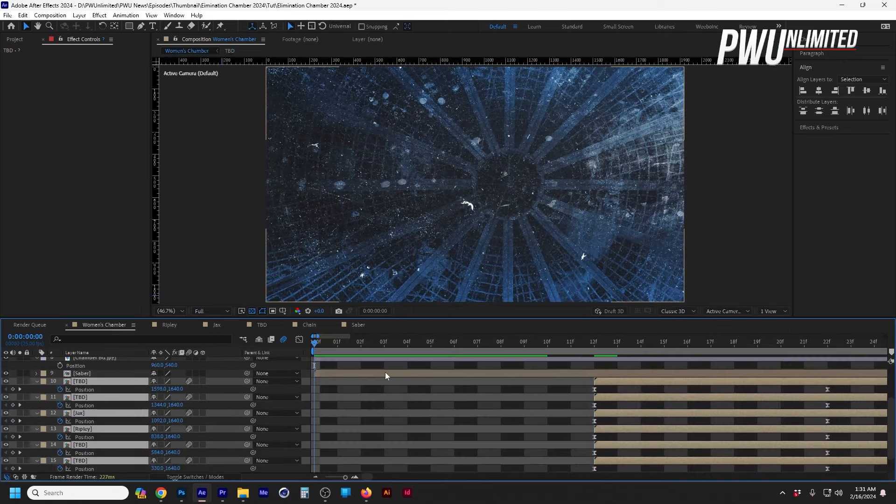
key("space")
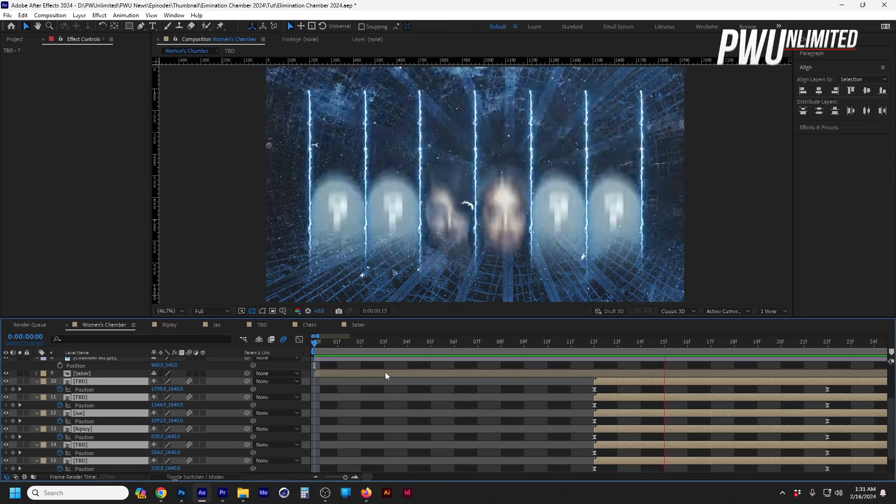
key("space")
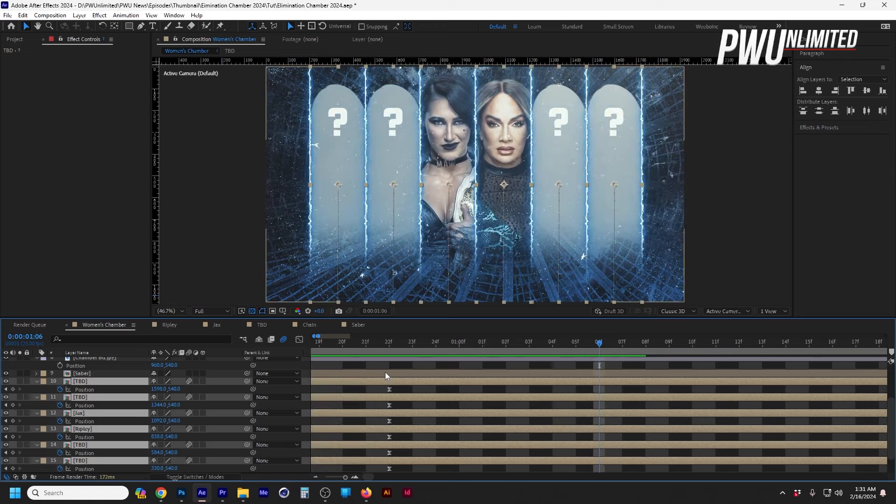
left_click(385, 371)
key("Home")
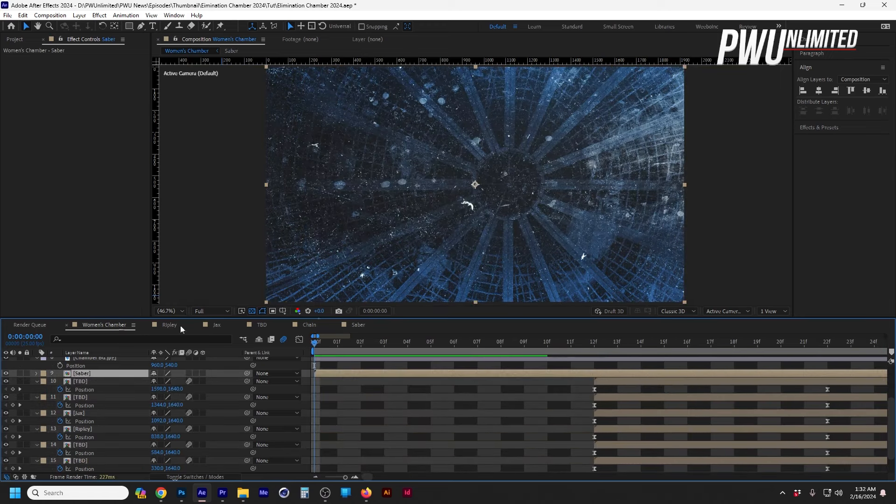
At frame 22, add Women Chamber.png from the Assets folder to the composition directly below Dust 1.png.
left_click(827, 342)
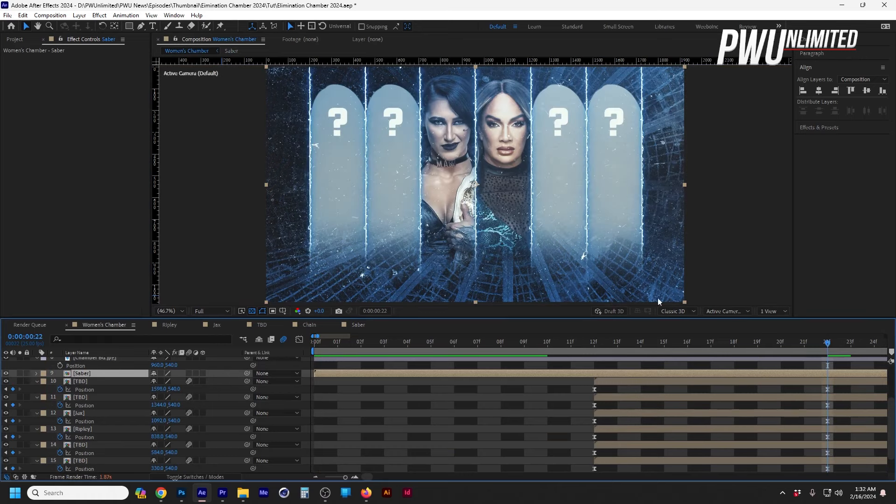
left_click(14, 39)
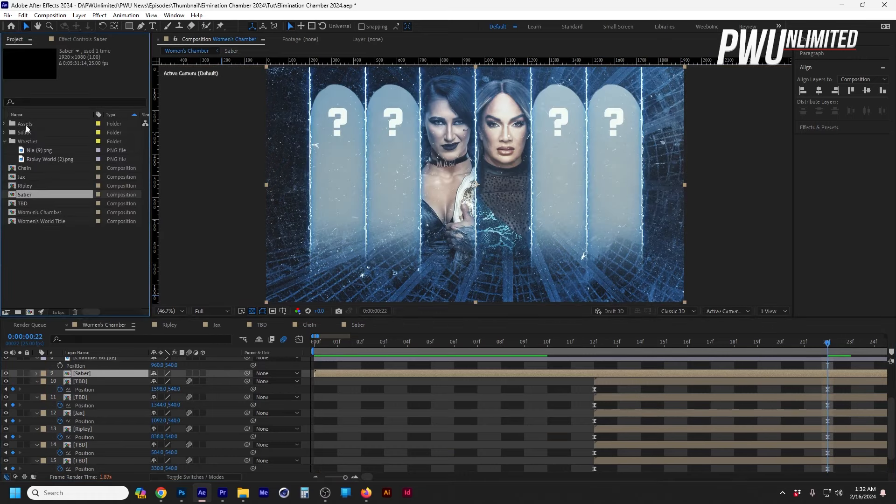
left_click(24, 124)
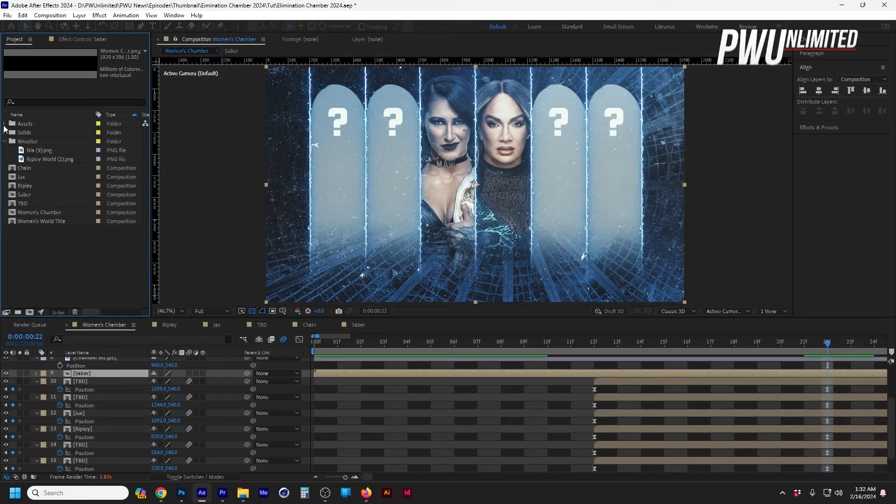
left_click(4, 124)
left_click_drag(53, 213, 99, 411)
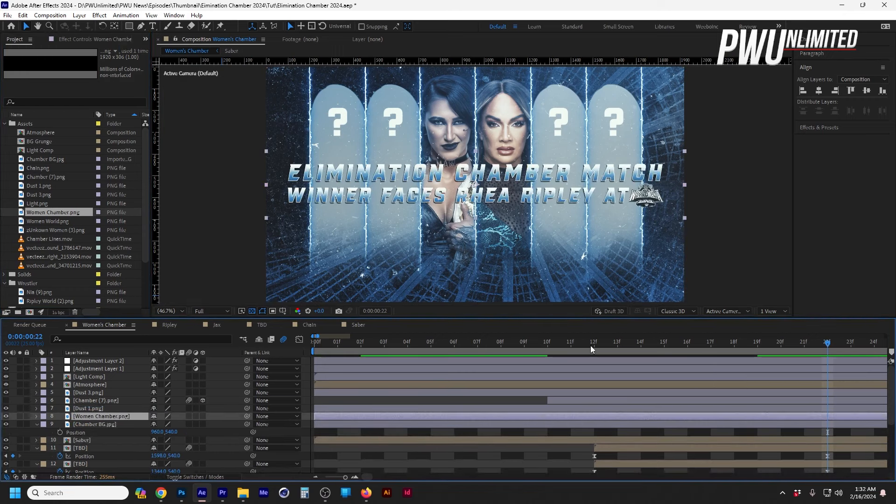
Lower the Women Chamber.png title to Y 900, near the bottom of the frame.
key("shift+Down")
key("shift+Down")
key("shift+Down")
key("shift+Down")
key("shift+Down")
key("shift+Down")
key("shift+Down")
key("shift+Down")
key("shift+Down")
key("shift+Down")
key("shift+Down")
key("shift+Down")
key("shift+Down")
key("shift+Down")
key("shift+Down")
key("shift+Down")
key("shift+Down")
key("shift+Down")
key("shift+Down")
key("shift+Down")
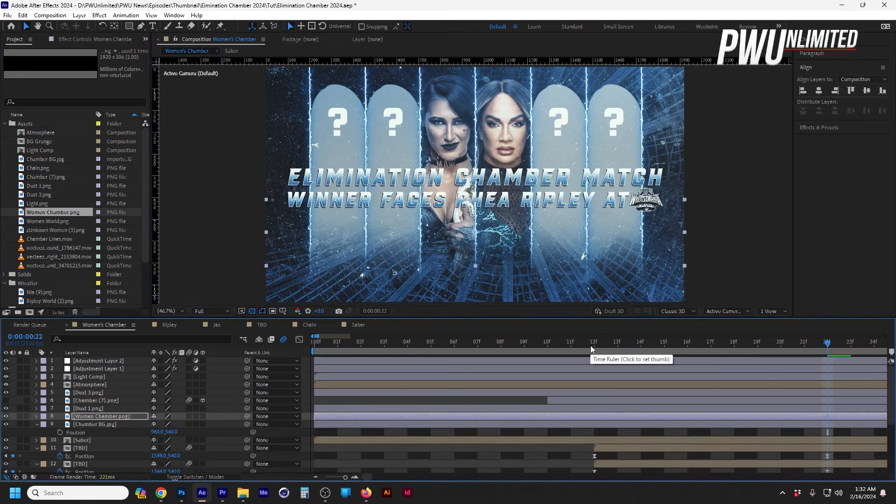
key("shift+Up")
key("shift+Up")
key("shift+Down")
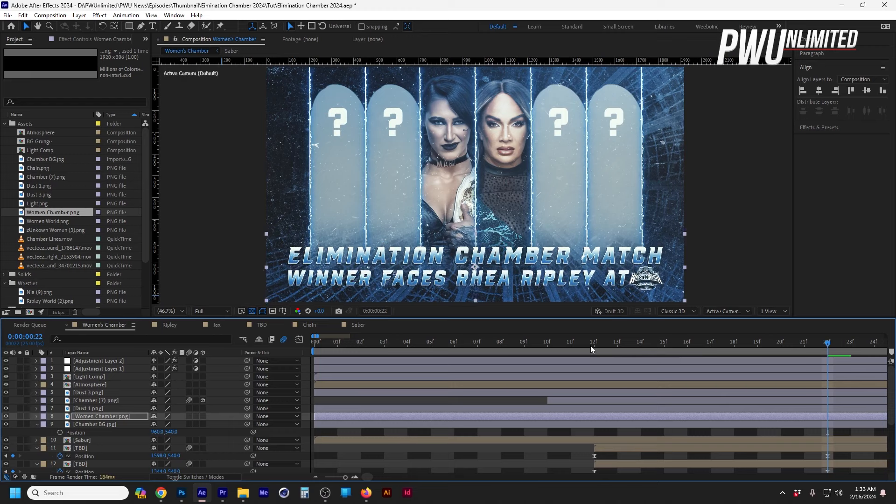
key("shift+Up")
Trim the start of the Women Chamber.png layer to frame 10.
left_click(591, 345)
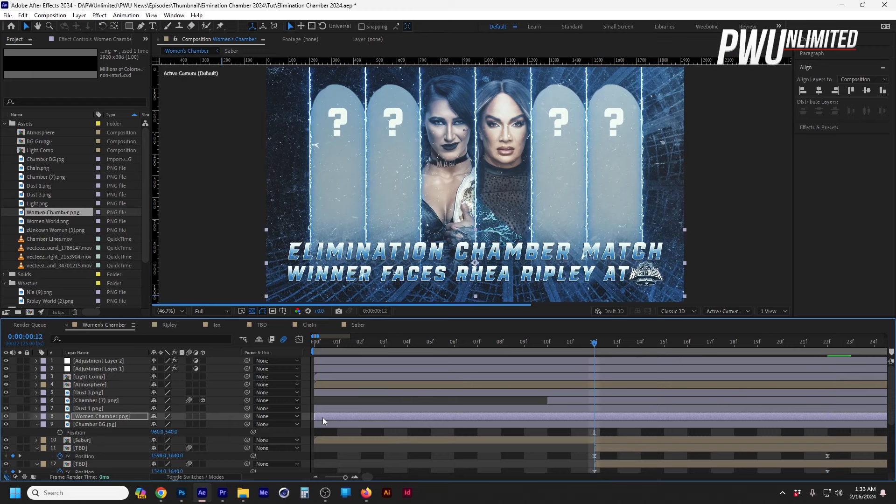
left_click_drag(327, 419, 595, 416)
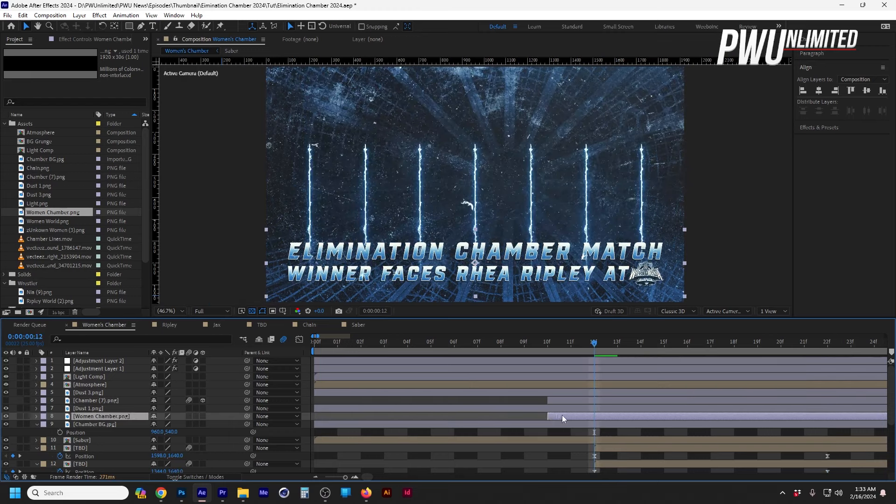
key("i")
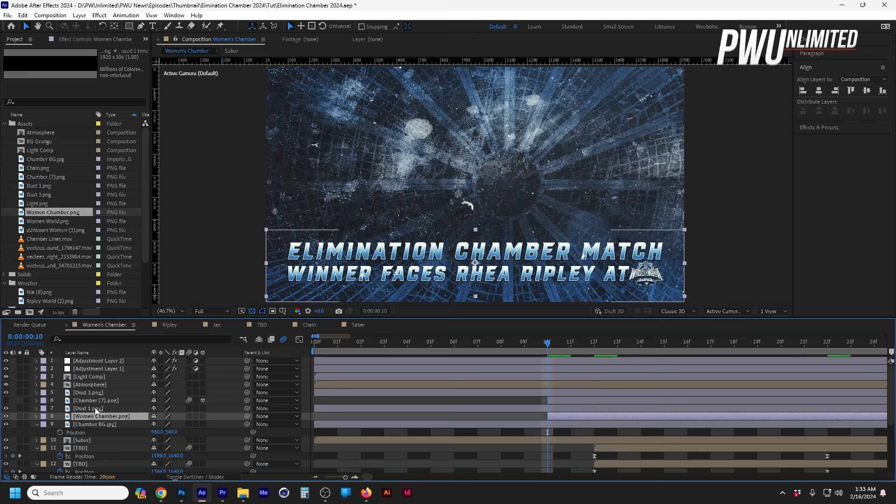
Move the Chamber (7).png logo layer directly above Women Chamber.png and make it visible.
left_click_drag(101, 402, 101, 411)
left_click(5, 409)
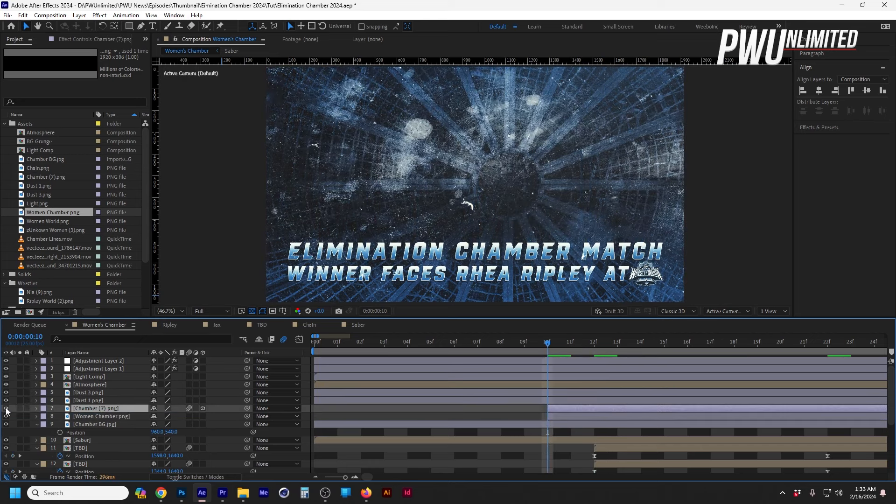
Lower the Chamber (7).png logo's Position keyframe at frame 20 to Y 719.5, just above the title text.
key("shift+Page_Down")
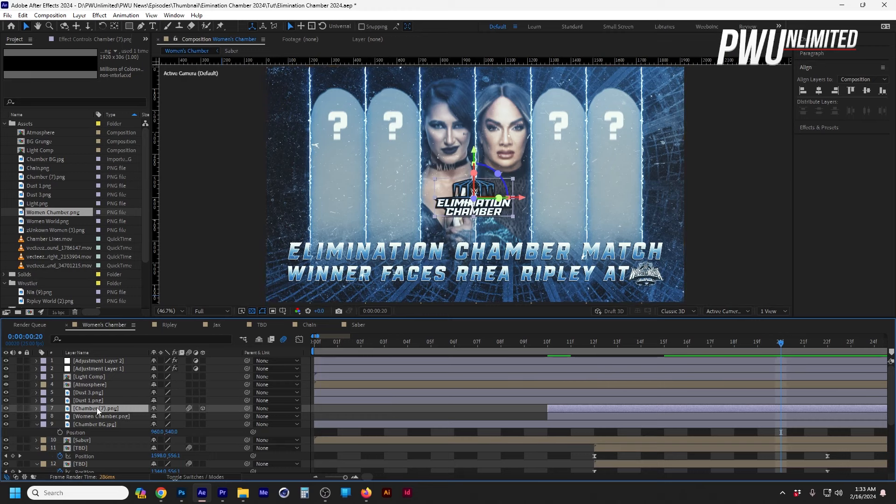
key("p")
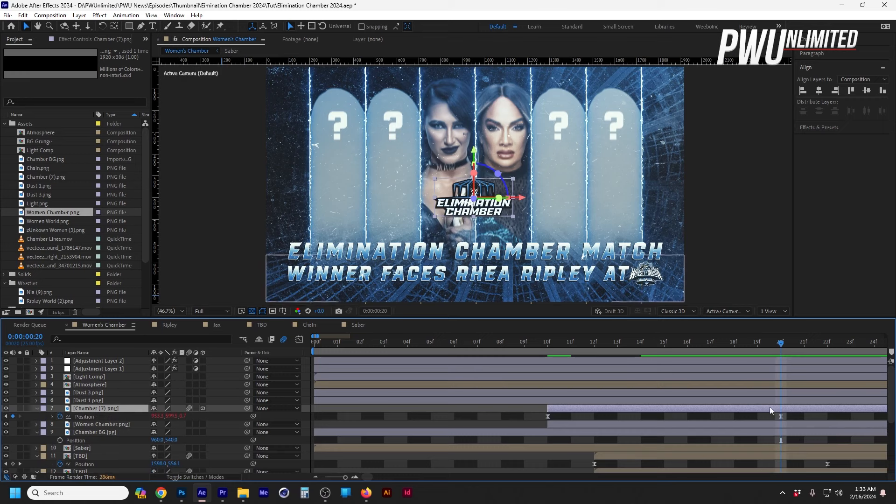
left_click(780, 417)
key("shift+Down")
key("shift+Down")
key("shift+Down")
key("shift+Down")
key("shift+Down")
key("shift+Down")
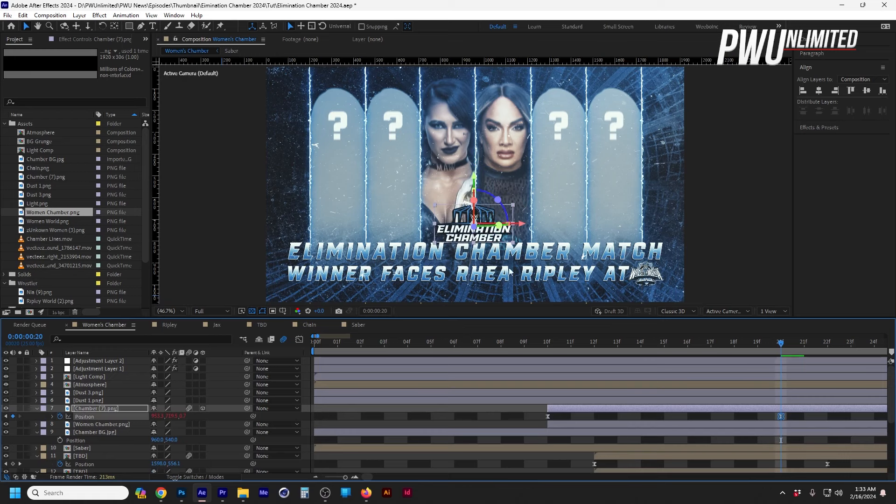
Keyframe the Position of the Women Chamber.png title at frame 20.
left_click(119, 427)
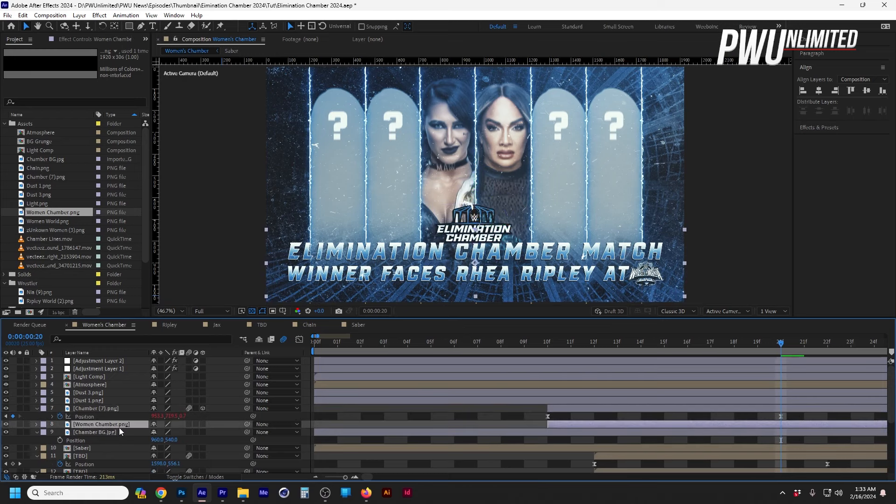
key("p")
left_click(59, 432)
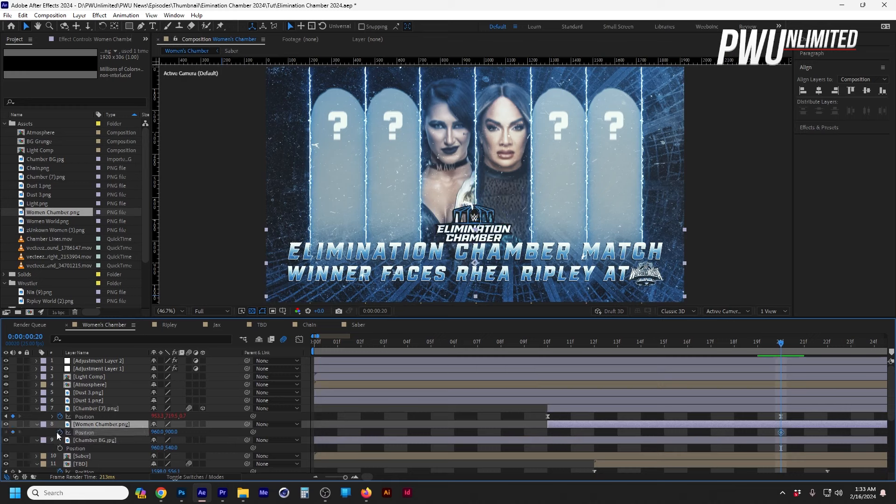
Enable motion blur and 3D for the Women Chamber.png title, and keyframe its Position at frame 10 with Z -1490.
left_click(189, 423)
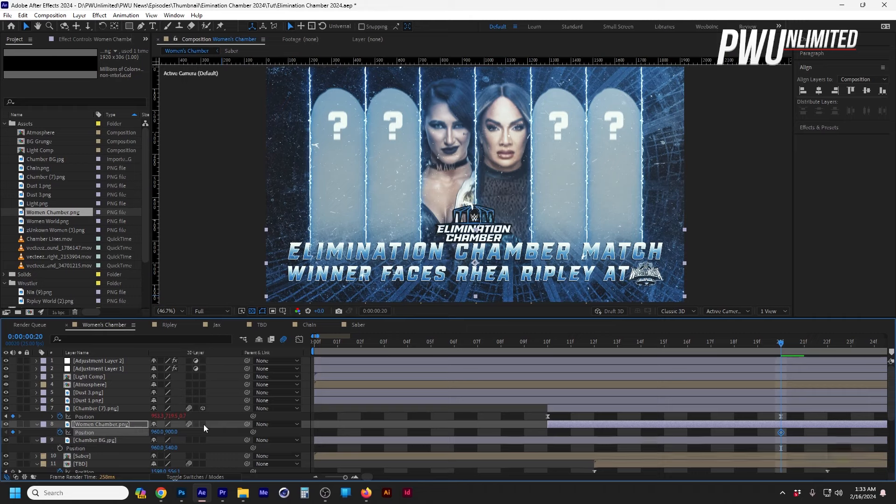
left_click(202, 424)
left_click_drag(585, 343, 557, 348)
left_click(184, 432)
type("-563")
key("Return")
left_click_drag(186, 432, 142, 432)
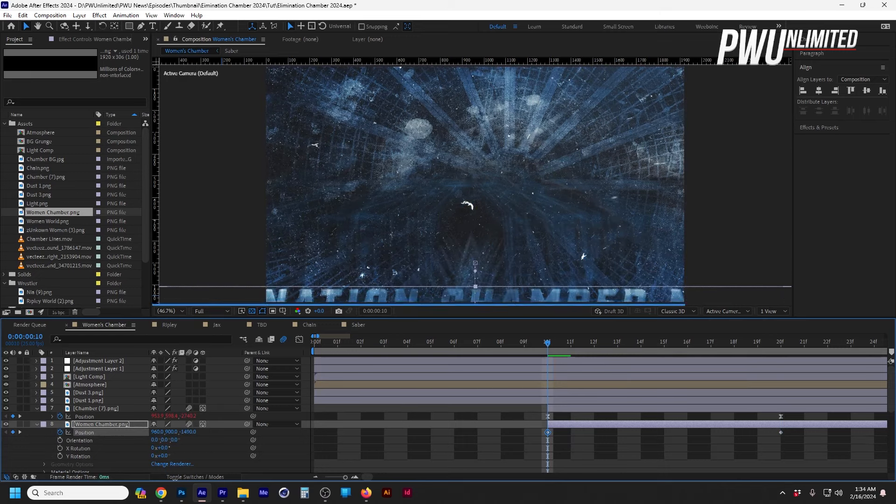
Easy-ease both Position keyframes of the Women Chamber.png title and shape its speed graph to peak at the start and taper off slowly.
left_click_drag(505, 436, 843, 451)
key("F9")
left_click(302, 340)
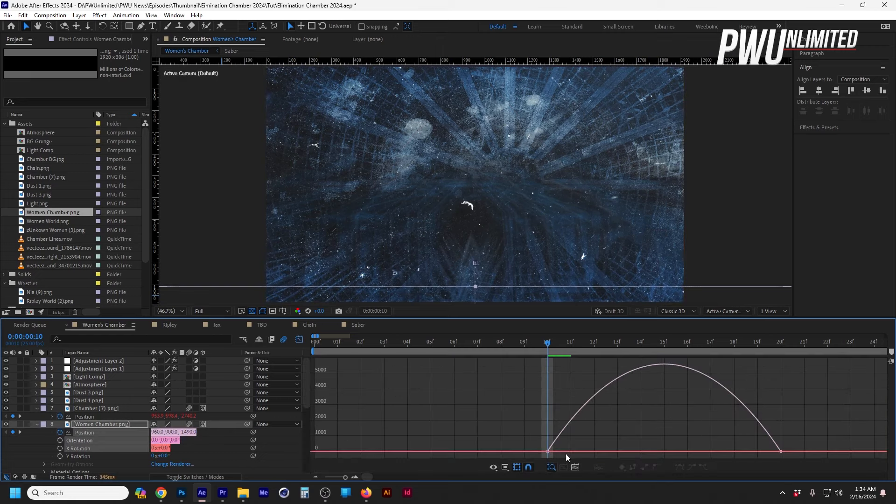
left_click_drag(828, 442, 466, 481)
left_click_drag(587, 449, 550, 454)
left_click_drag(743, 449, 619, 453)
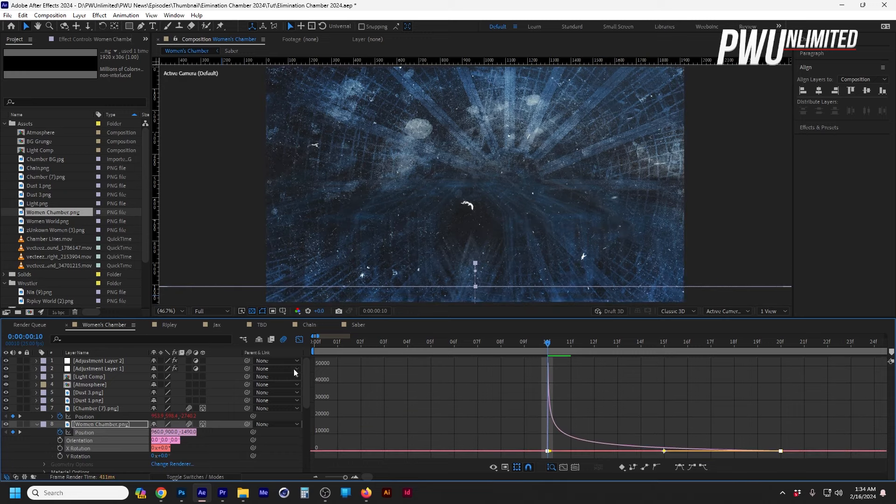
left_click(299, 340)
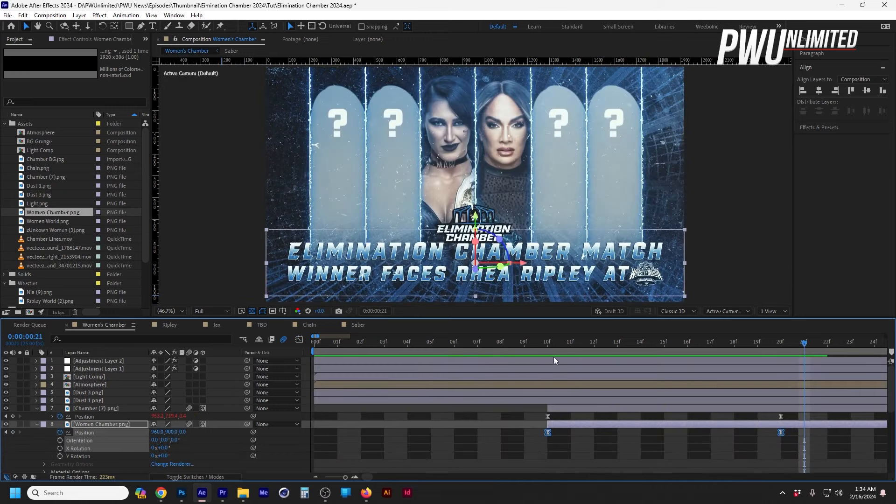
Shift the Women Chamber.png layer two frames later to start at frame 12, and preview the animation.
left_click(556, 346)
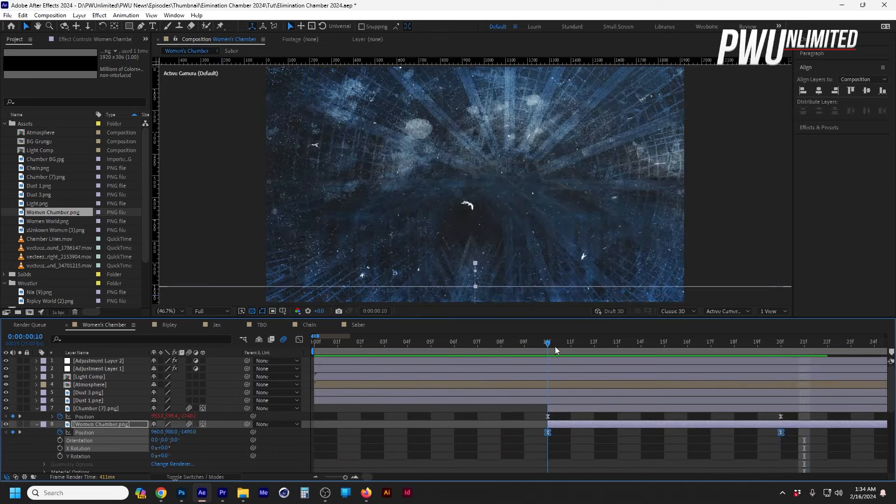
left_click(560, 425)
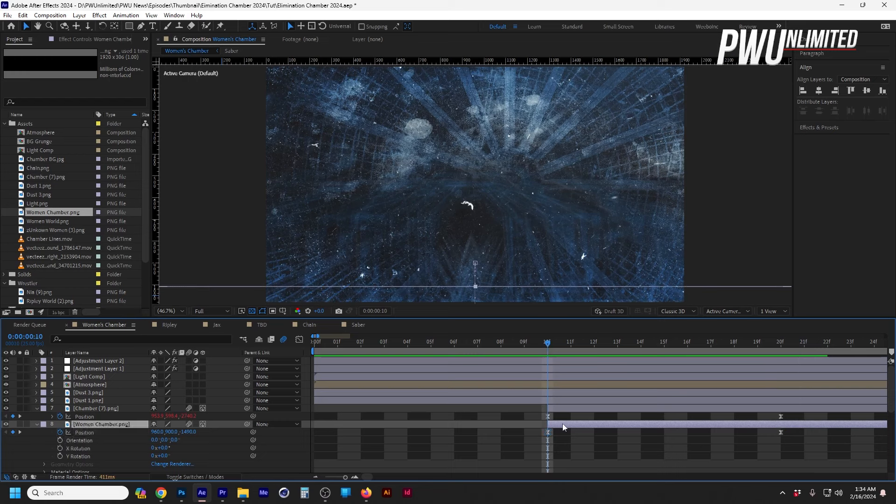
left_click_drag(573, 422, 608, 424)
key("space")
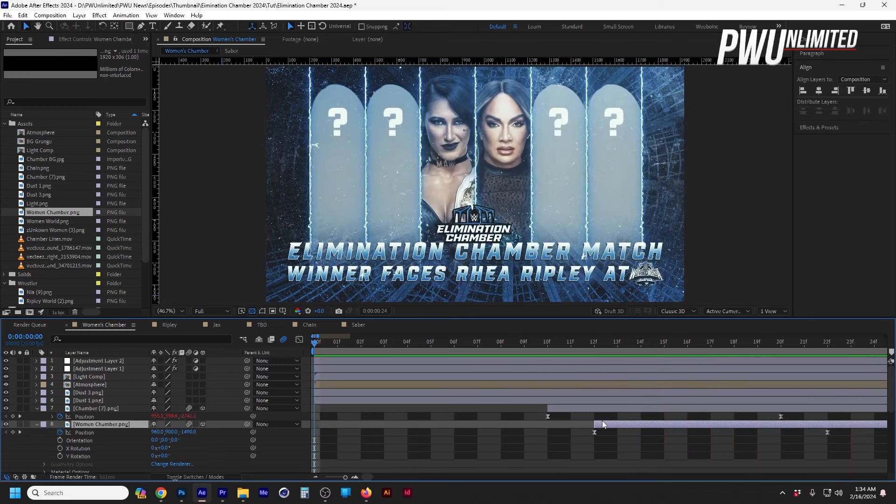
key("space")
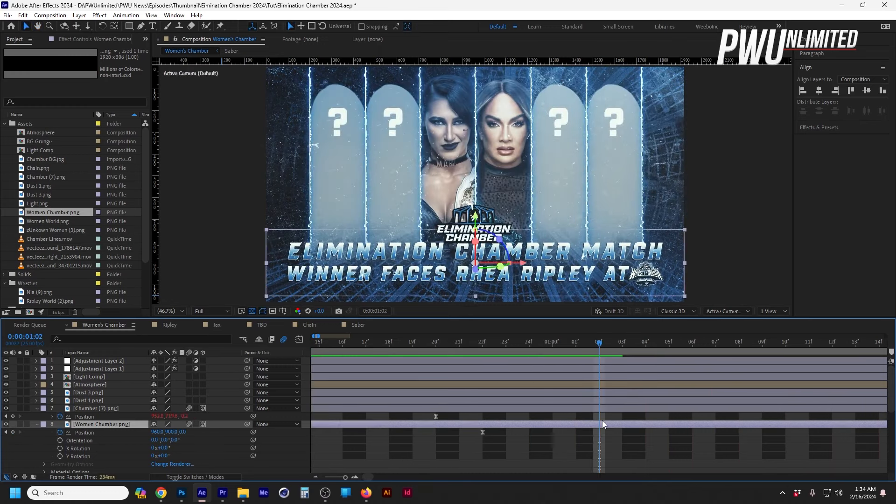